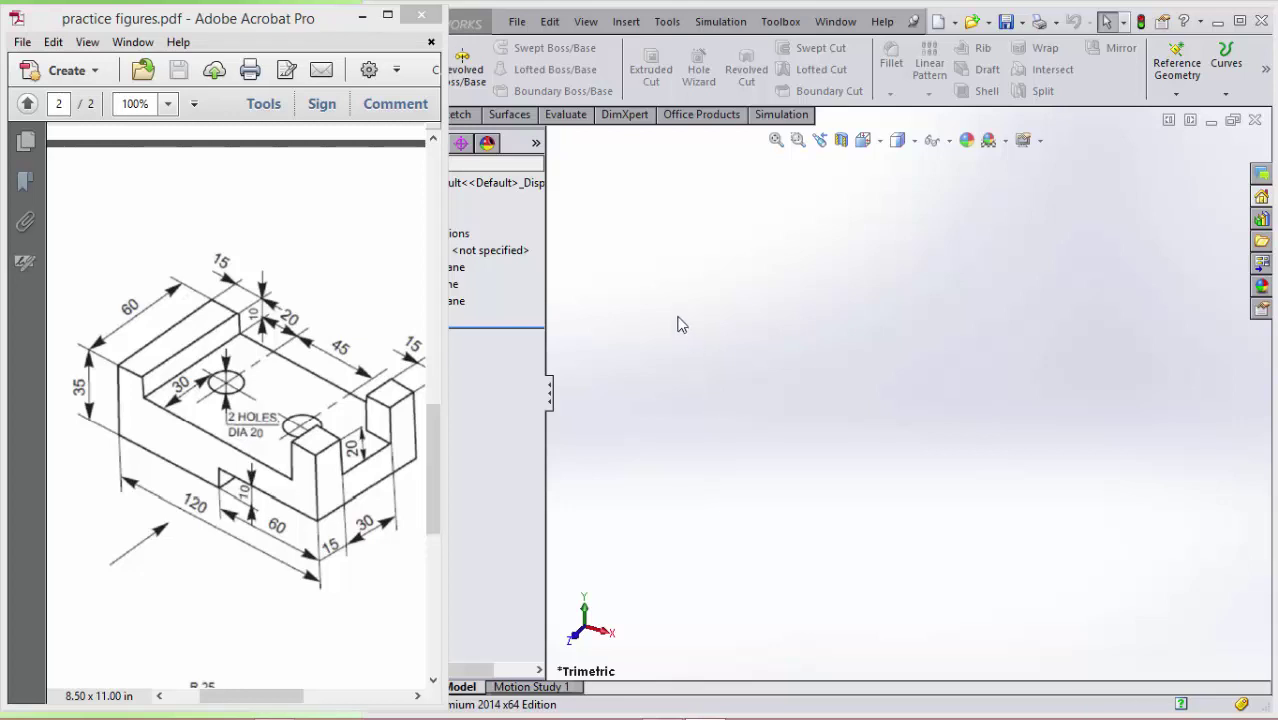
- Start a sketch on the Front Plane and draw the large outline rectangle
{"action": "left_click", "coordinate": [677, 325]}
{"action": "left_click", "coordinate": [450, 114]}
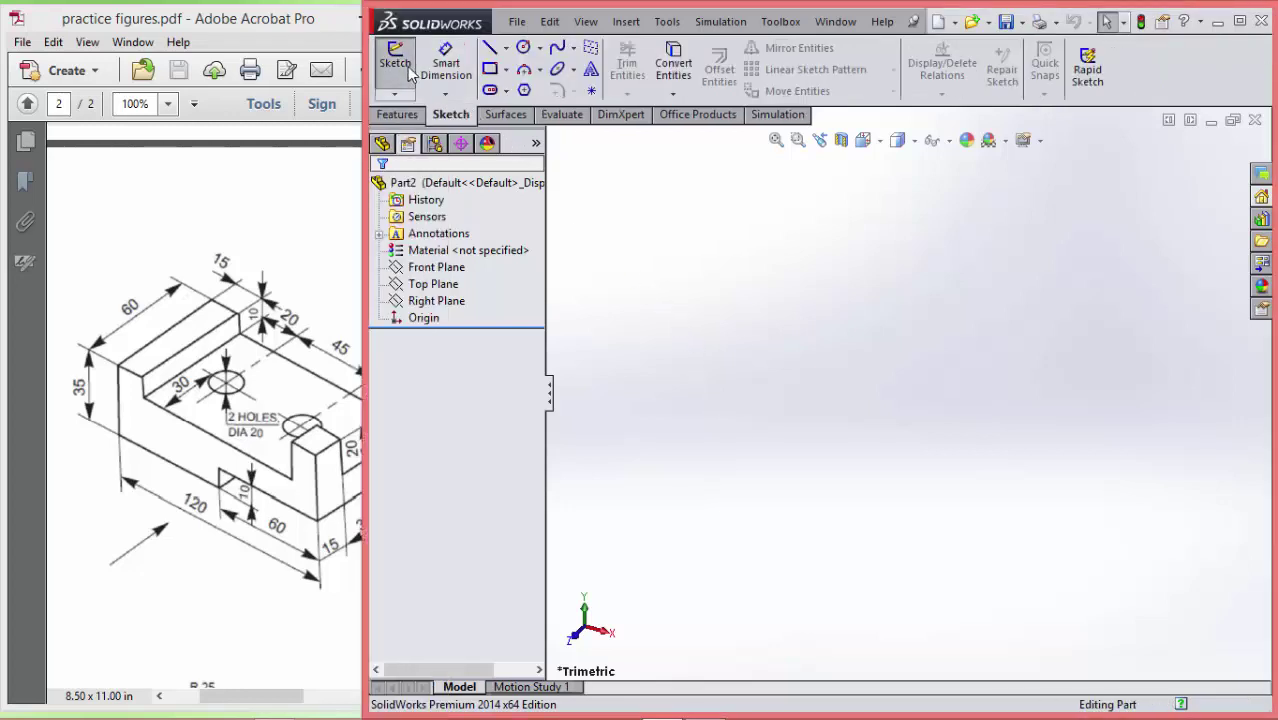
{"action": "left_click", "coordinate": [408, 75]}
{"action": "left_click", "coordinate": [757, 247]}
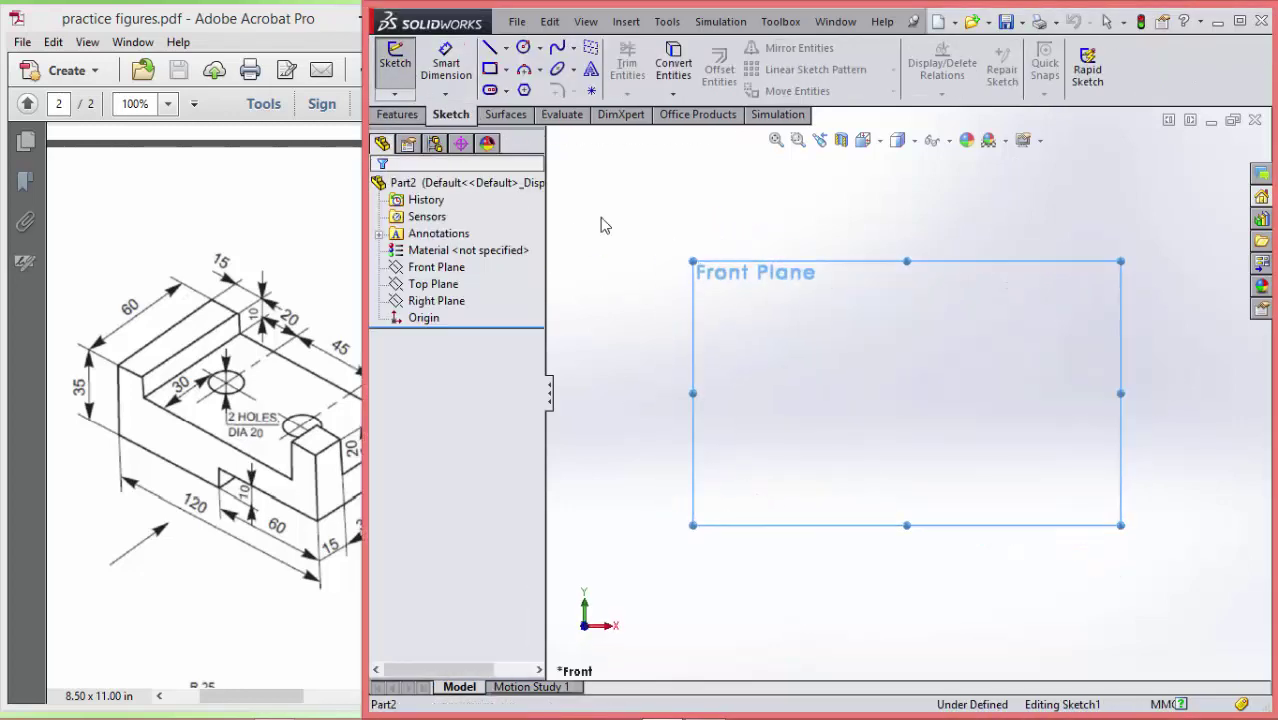
{"action": "left_click", "coordinate": [489, 69]}
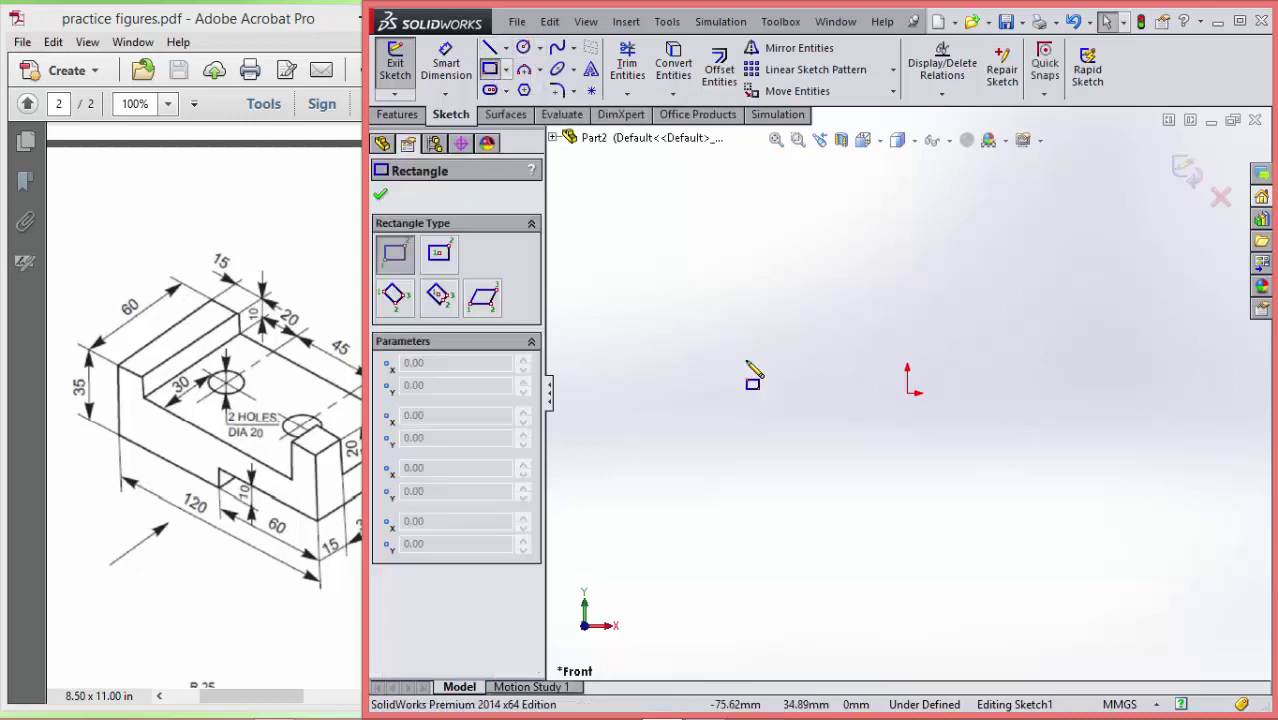
{"action": "left_click", "coordinate": [766, 314]}
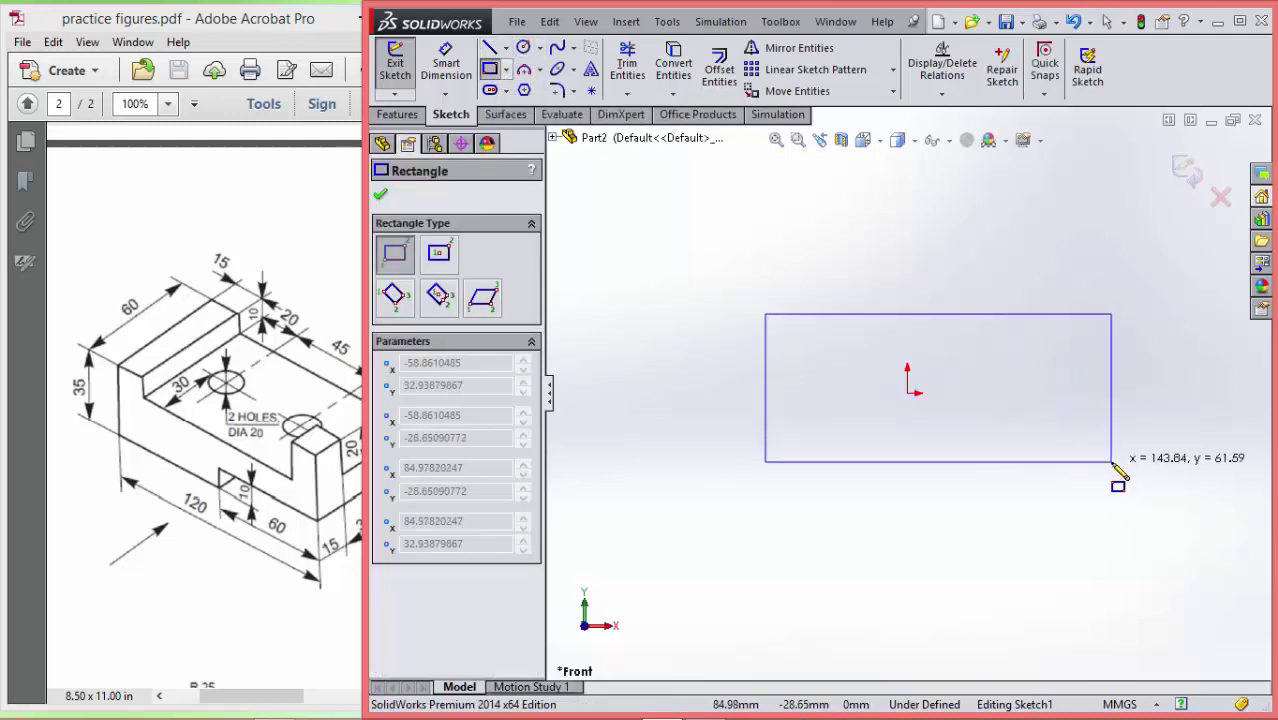
{"action": "left_click", "coordinate": [1112, 461]}
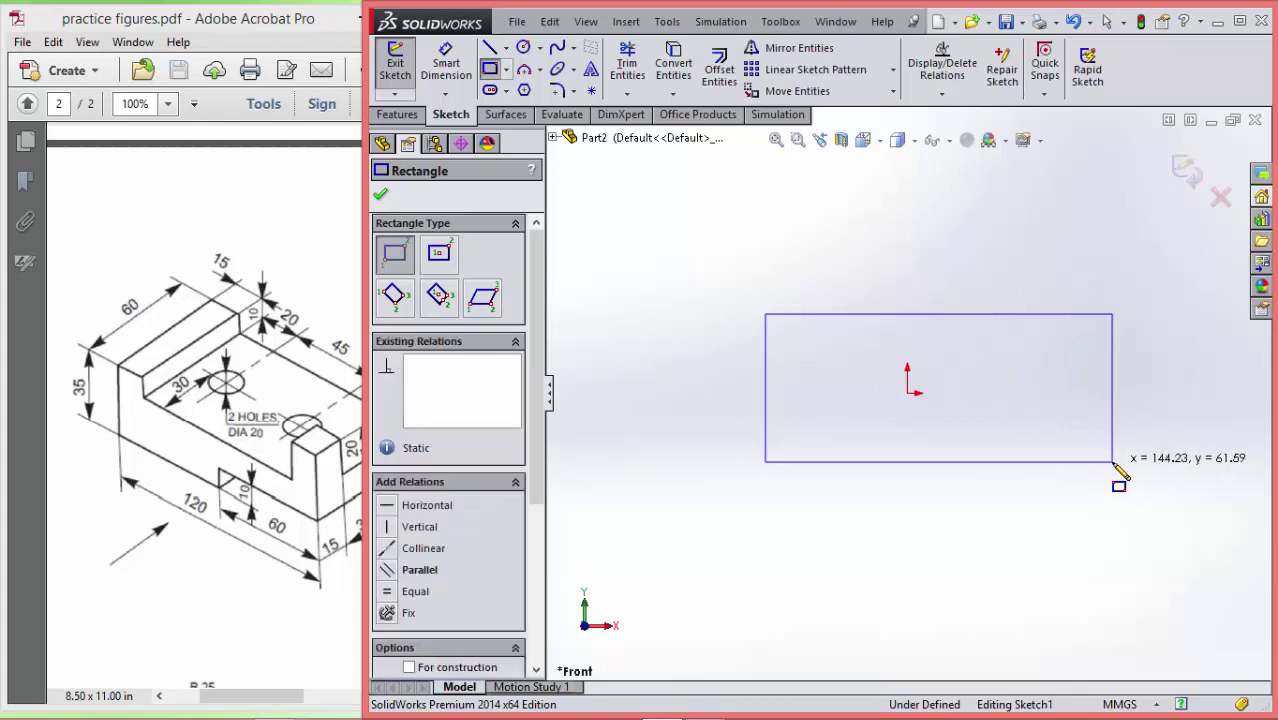
{"action": "key", "text": "Escape"}
- Add a bottom-right step rectangle and a top slot rectangle to the outline
{"action": "left_click", "coordinate": [489, 69]}
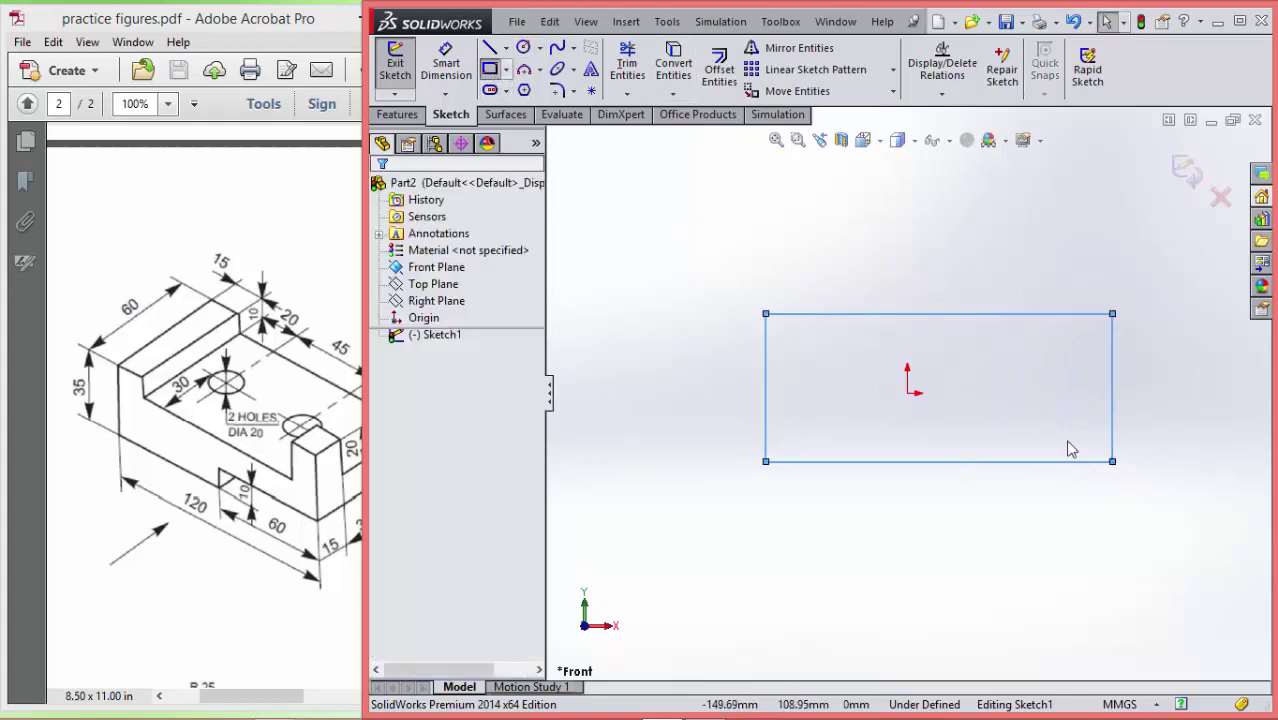
{"action": "left_click", "coordinate": [975, 461]}
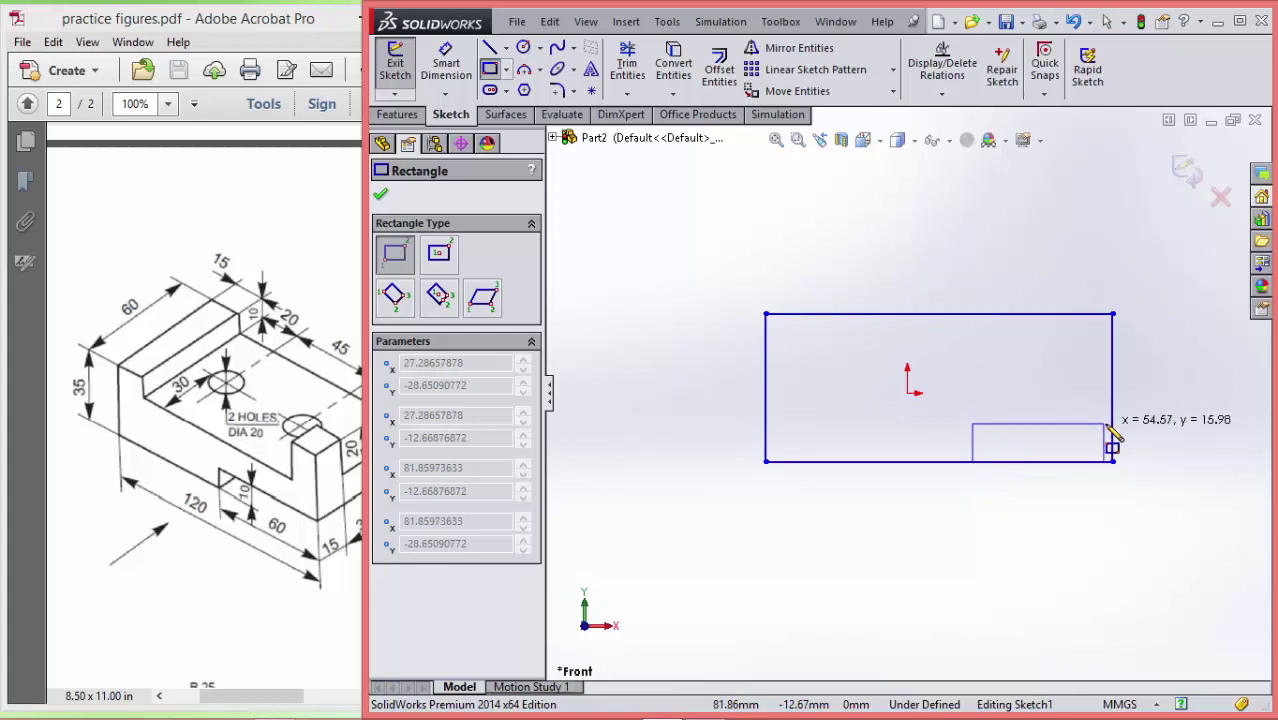
{"action": "left_click", "coordinate": [1115, 425]}
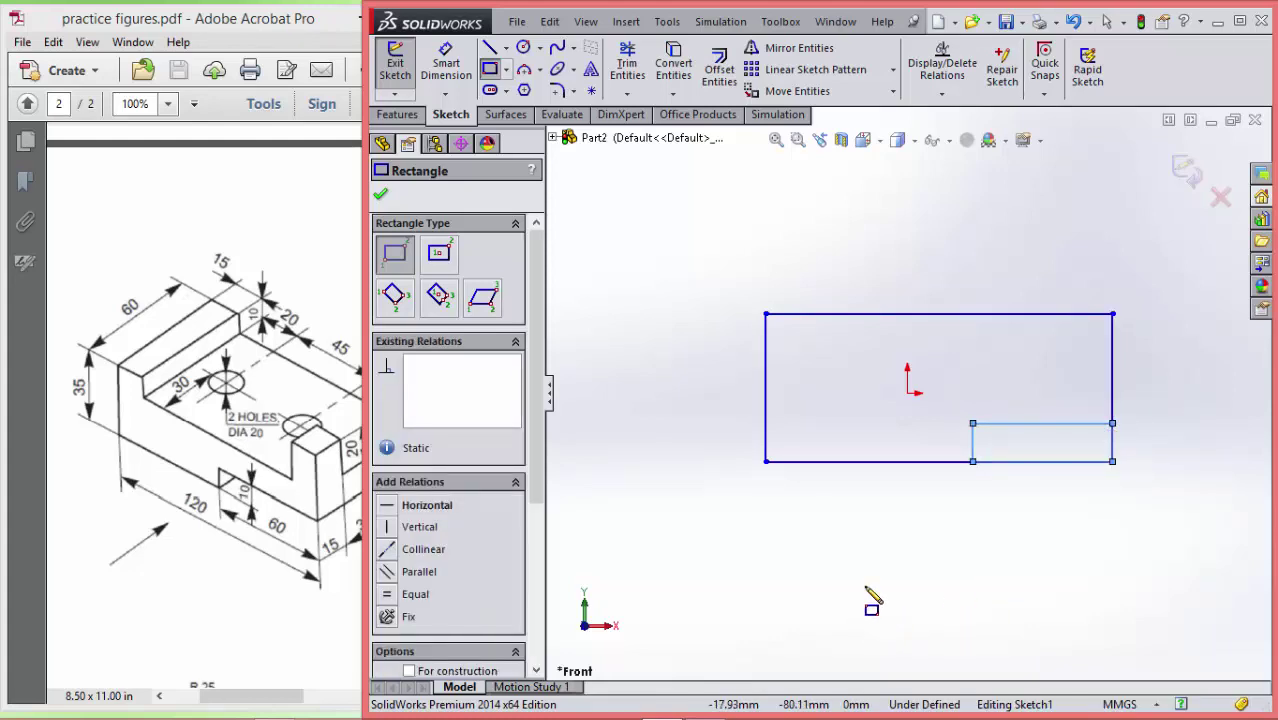
{"action": "left_click", "coordinate": [814, 316]}
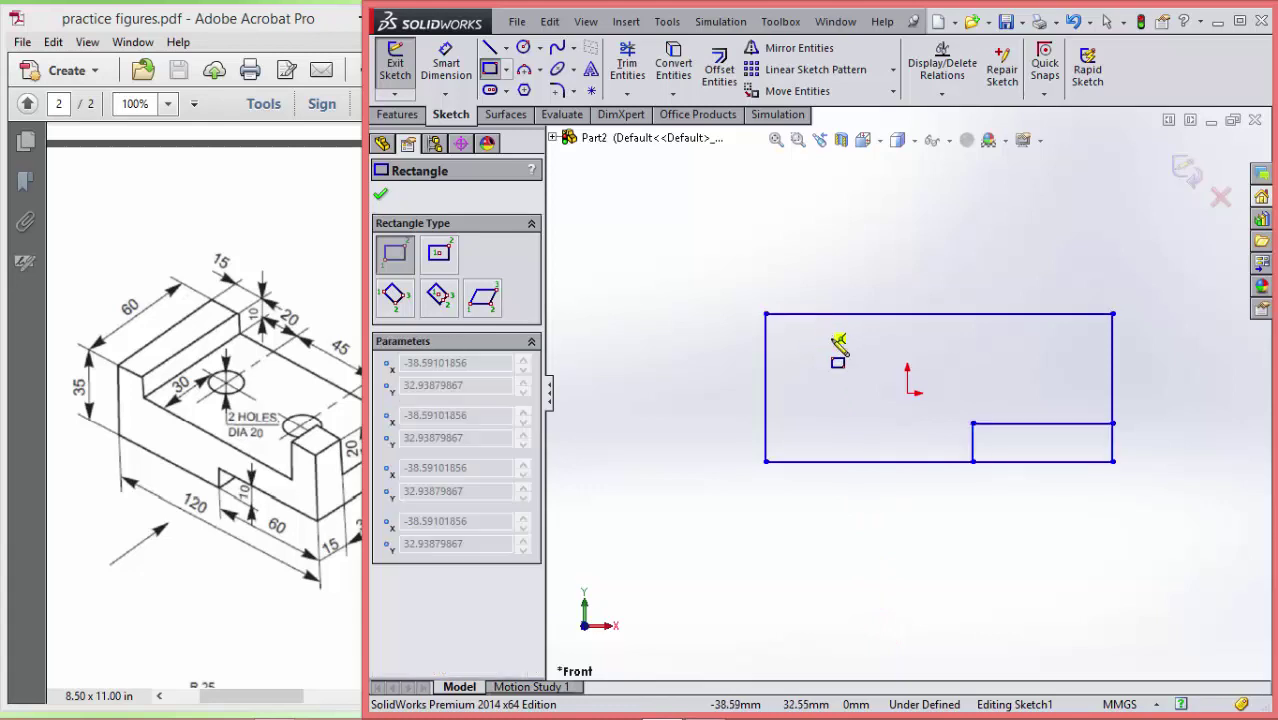
{"action": "left_click", "coordinate": [1065, 353]}
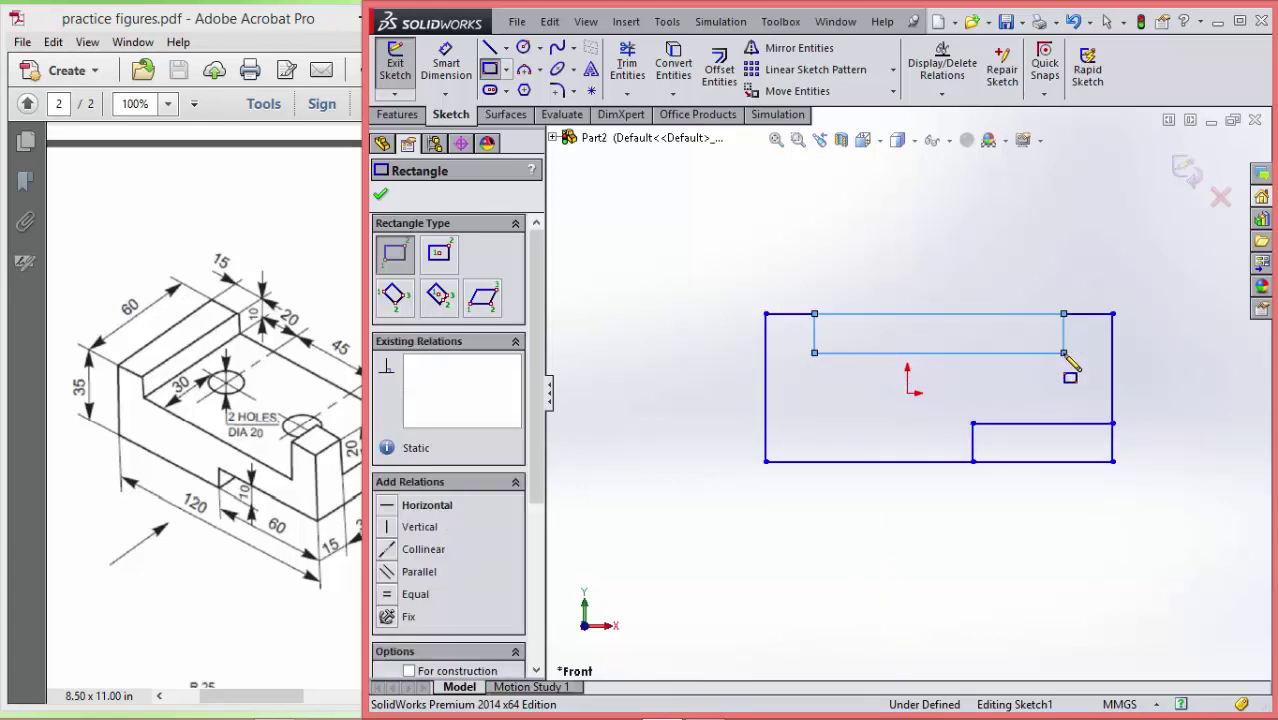
{"action": "key", "text": "Escape"}
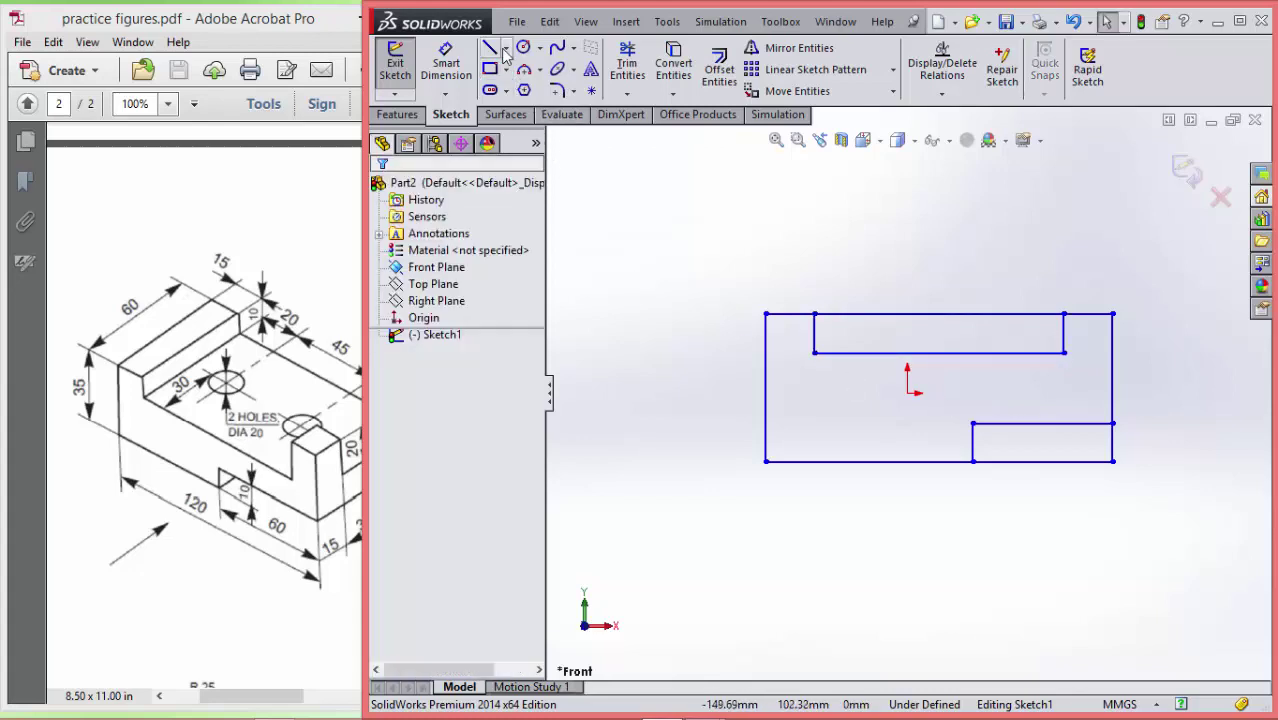
{"action": "left_click", "coordinate": [446, 62]}
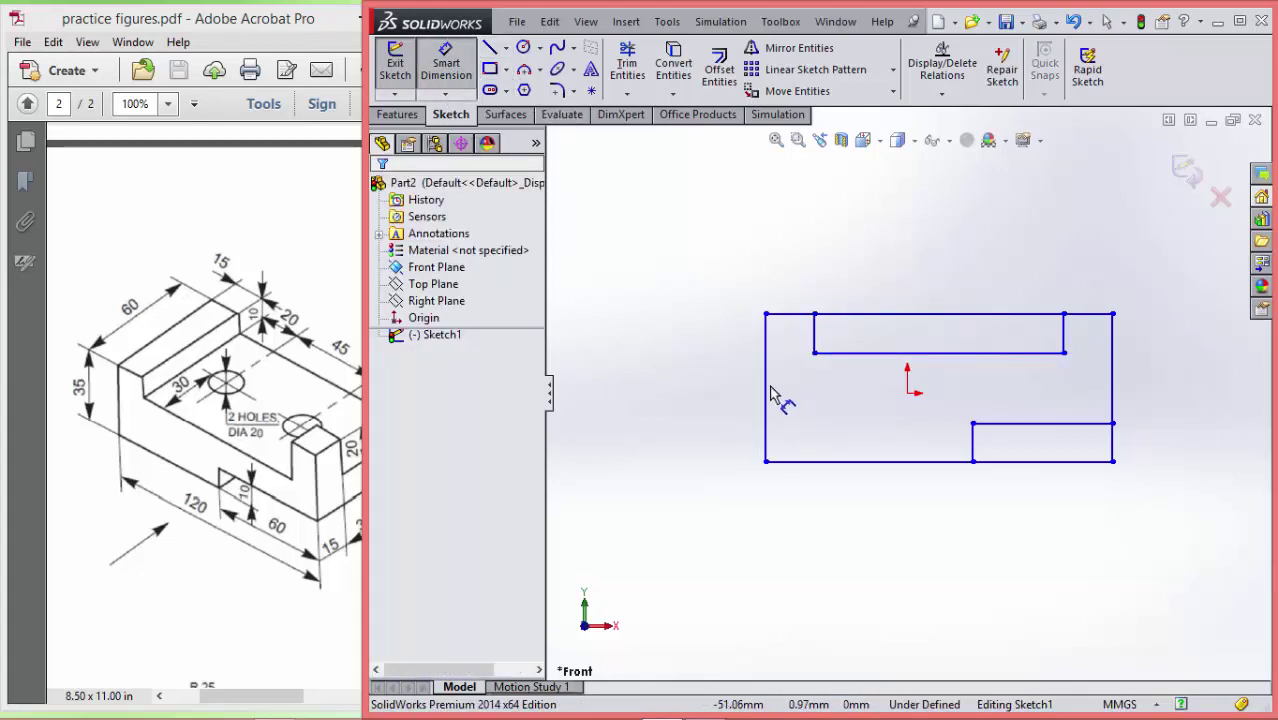
- Dimension the outline 35 mm high and 120 mm long
{"action": "left_click", "coordinate": [767, 393]}
{"action": "left_click", "coordinate": [715, 390]}
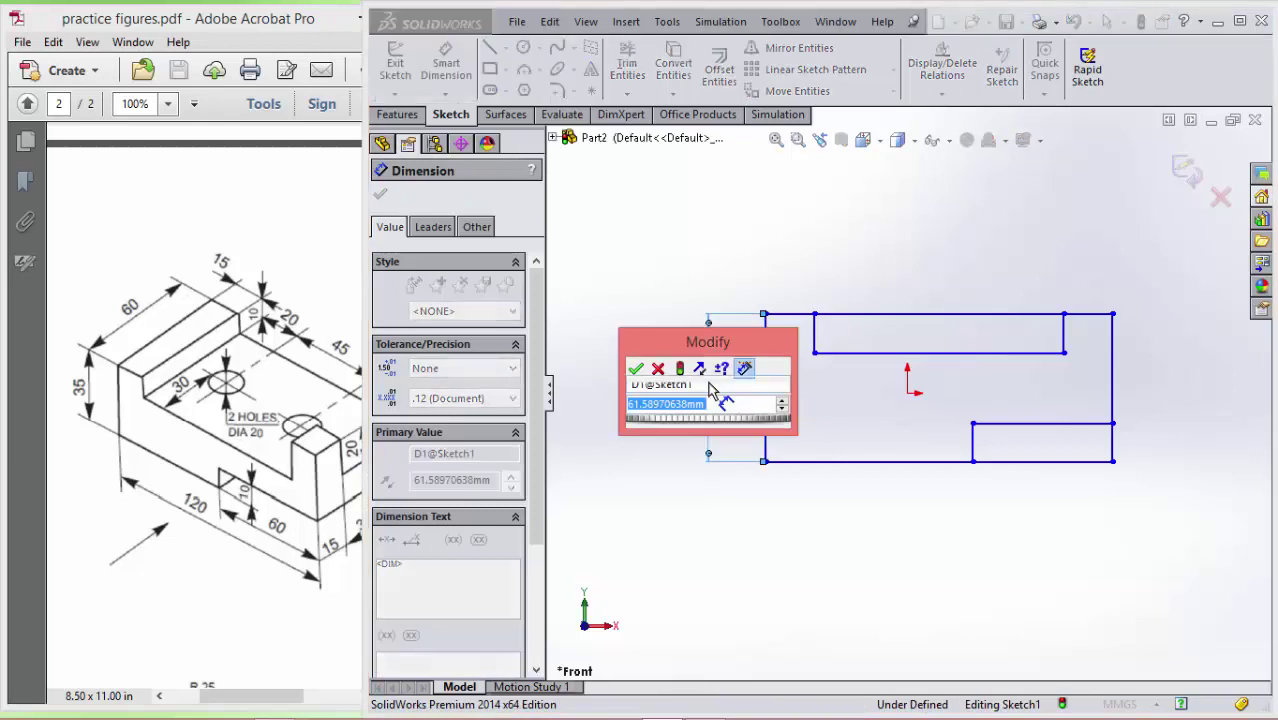
{"action": "type", "text": "35"}
{"action": "key", "text": "Return"}
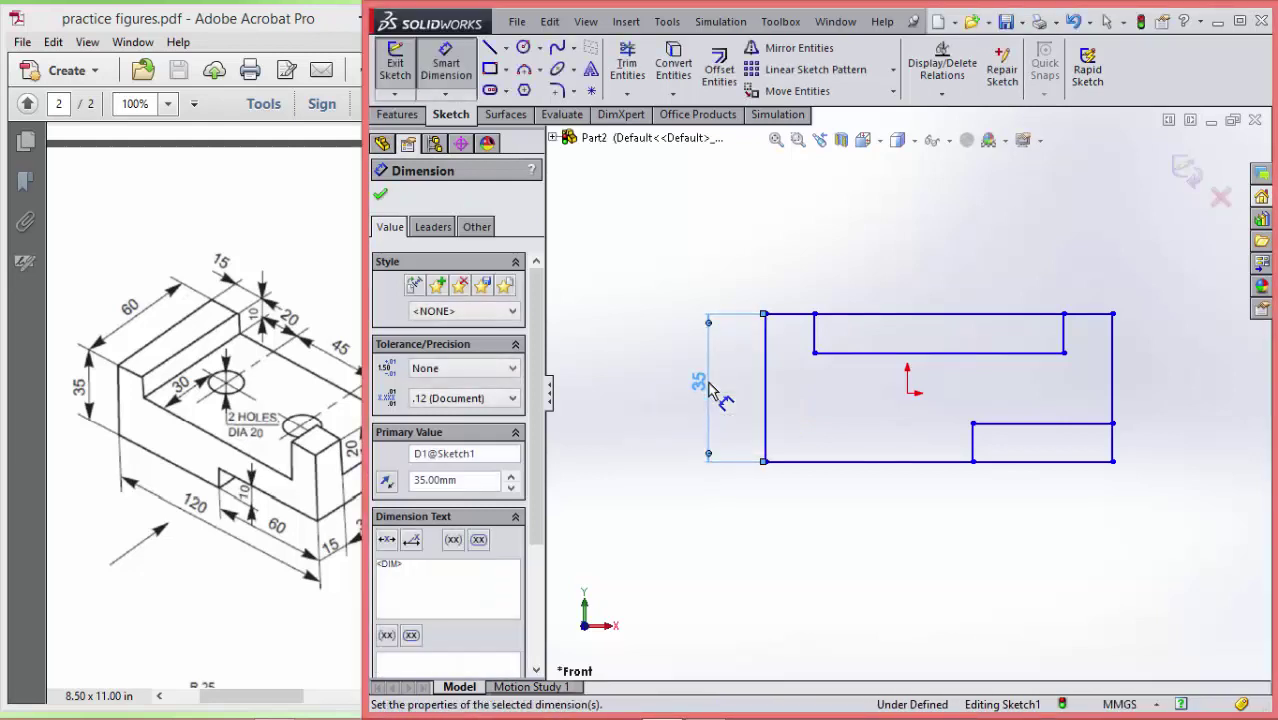
{"action": "left_click", "coordinate": [884, 461]}
{"action": "left_click", "coordinate": [885, 510]}
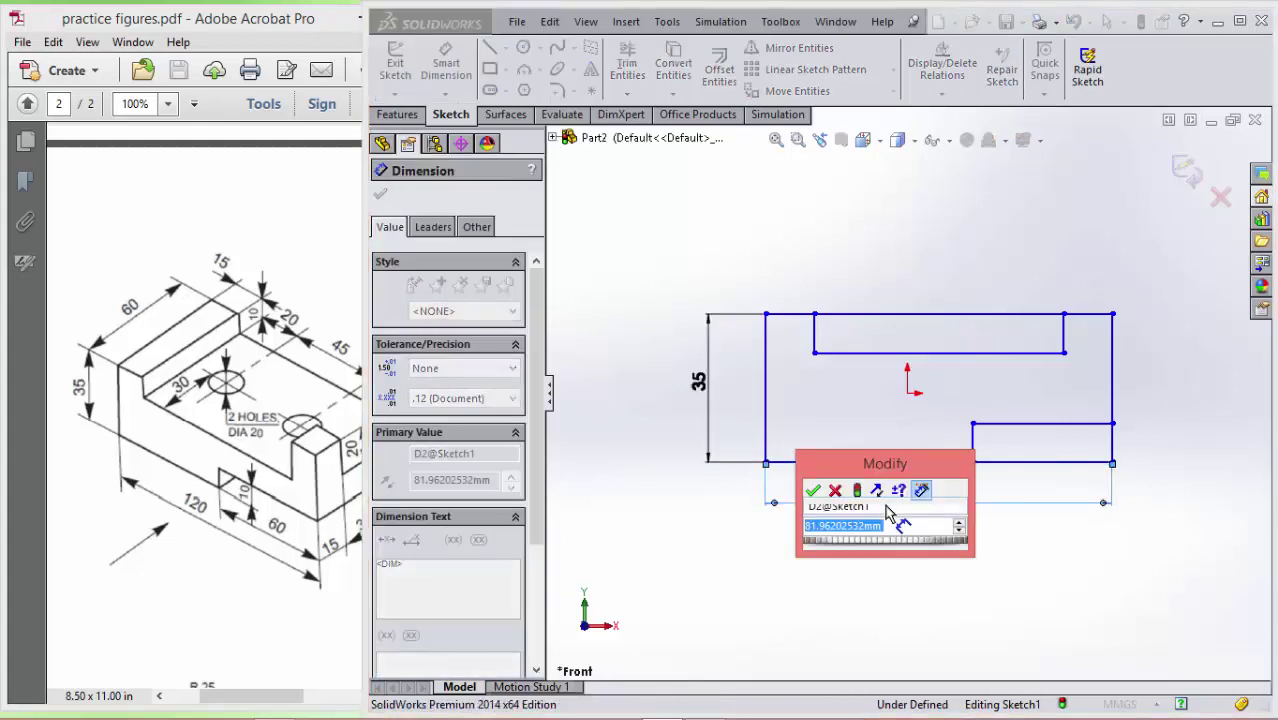
{"action": "type", "text": "120"}
{"action": "key", "text": "Return"}
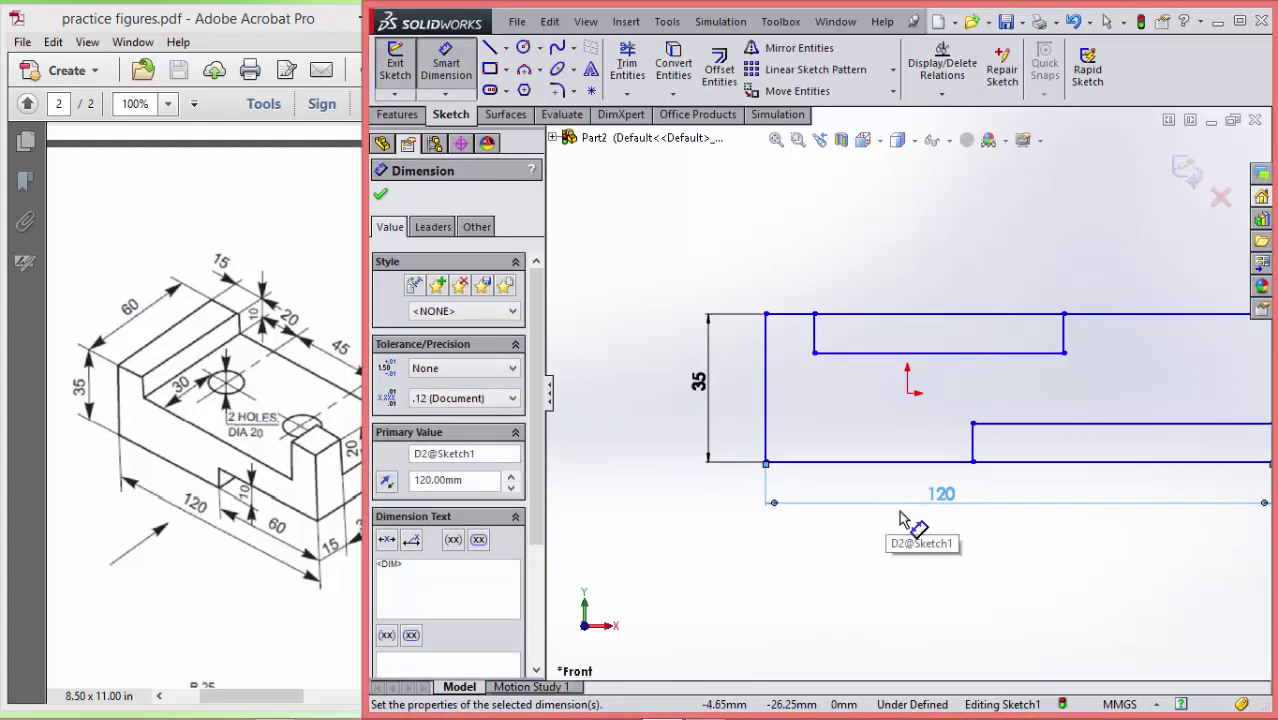
{"action": "scroll", "coordinate": [960, 490], "scroll_direction": "up", "scroll_amount": 2}
{"action": "scroll", "coordinate": [1070, 456], "scroll_direction": "down", "scroll_amount": 2}
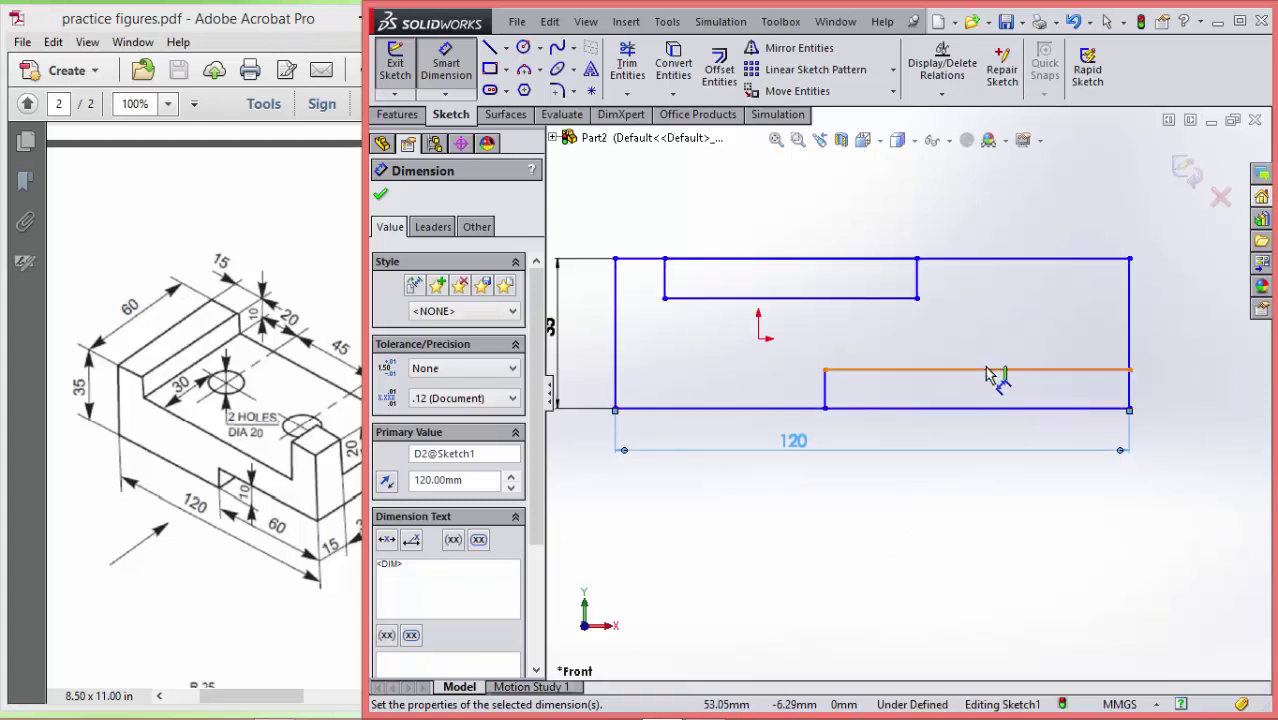
- Set the lower step's width to 60 mm and place its height dimension
{"action": "left_click", "coordinate": [991, 370]}
{"action": "left_click", "coordinate": [985, 484]}
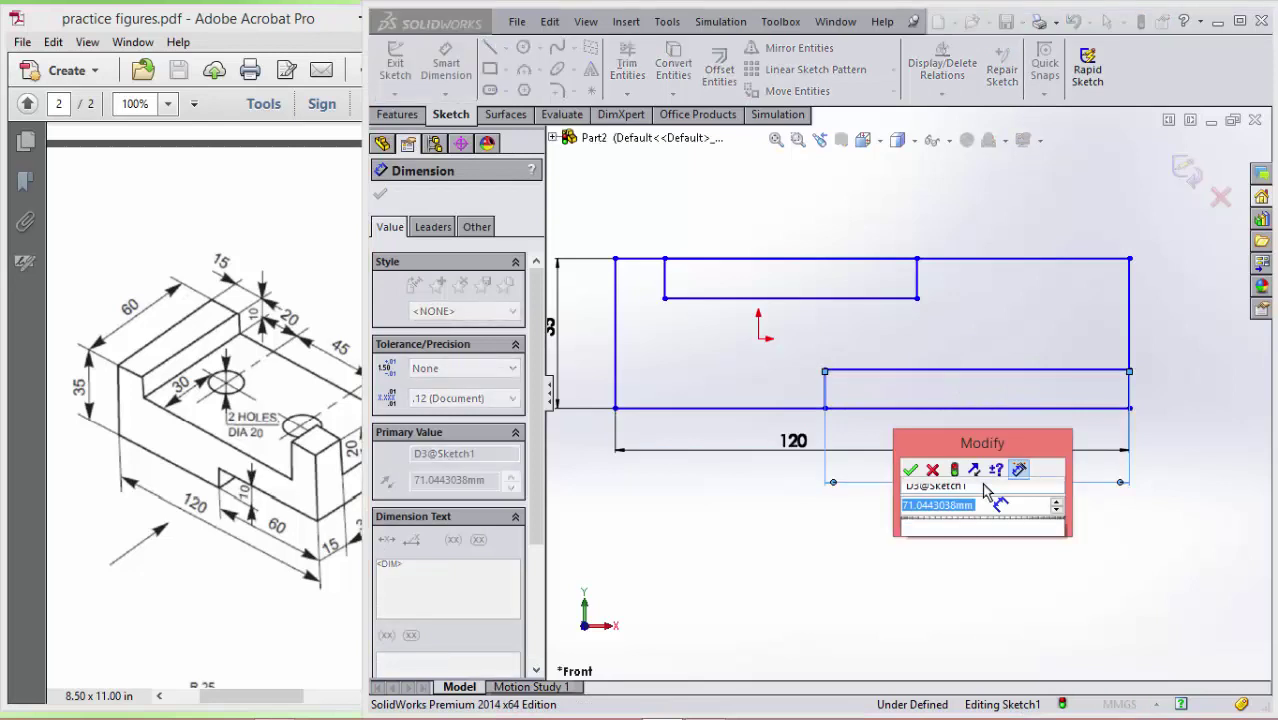
{"action": "type", "text": "60"}
{"action": "key", "text": "Return"}
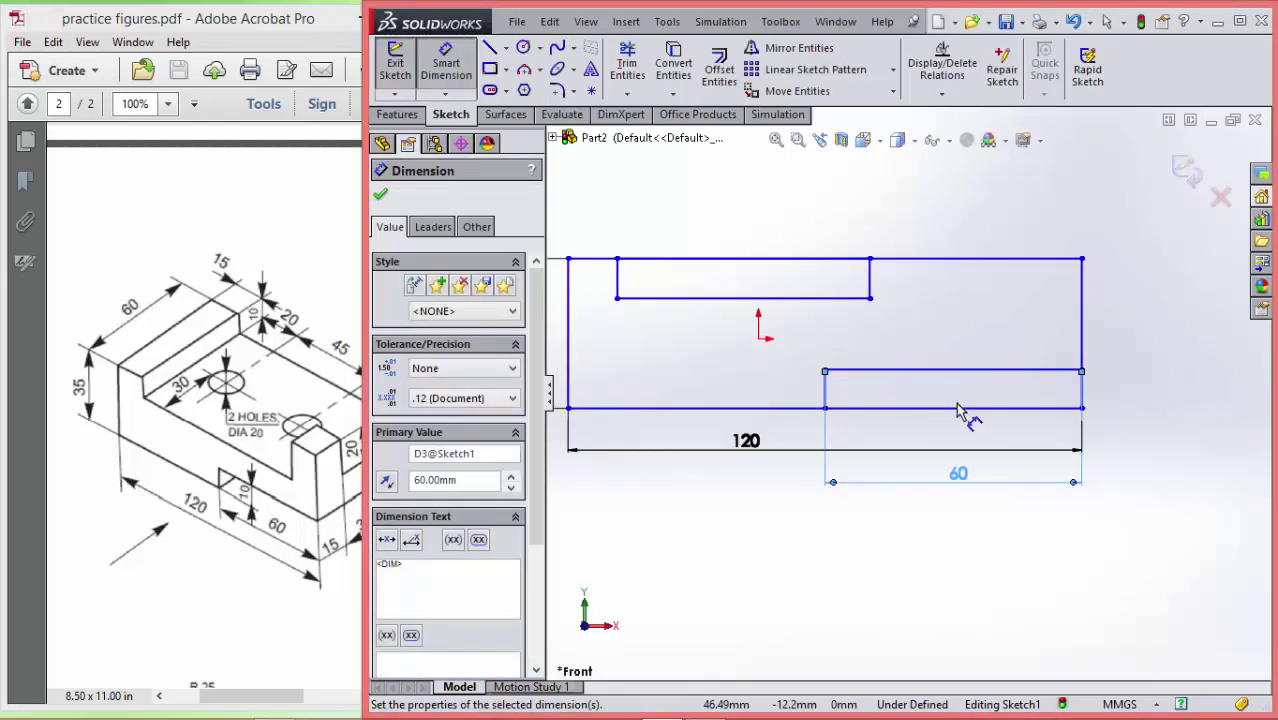
{"action": "scroll", "coordinate": [930, 410], "scroll_direction": "up", "scroll_amount": 2}
{"action": "left_click", "coordinate": [850, 391]}
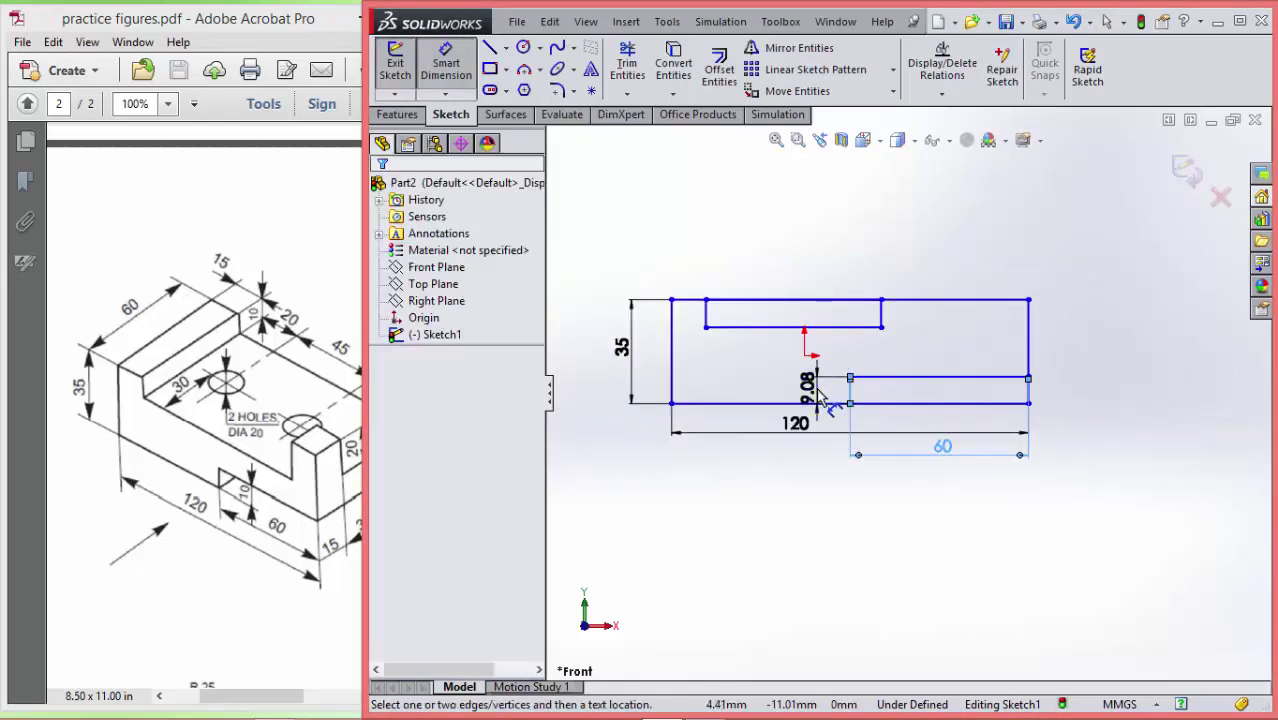
{"action": "left_click", "coordinate": [818, 395]}
- Set the step height to 10 mm and the upper rectangle's length to 85 mm
{"action": "type", "text": "10"}
{"action": "key", "text": "Return"}
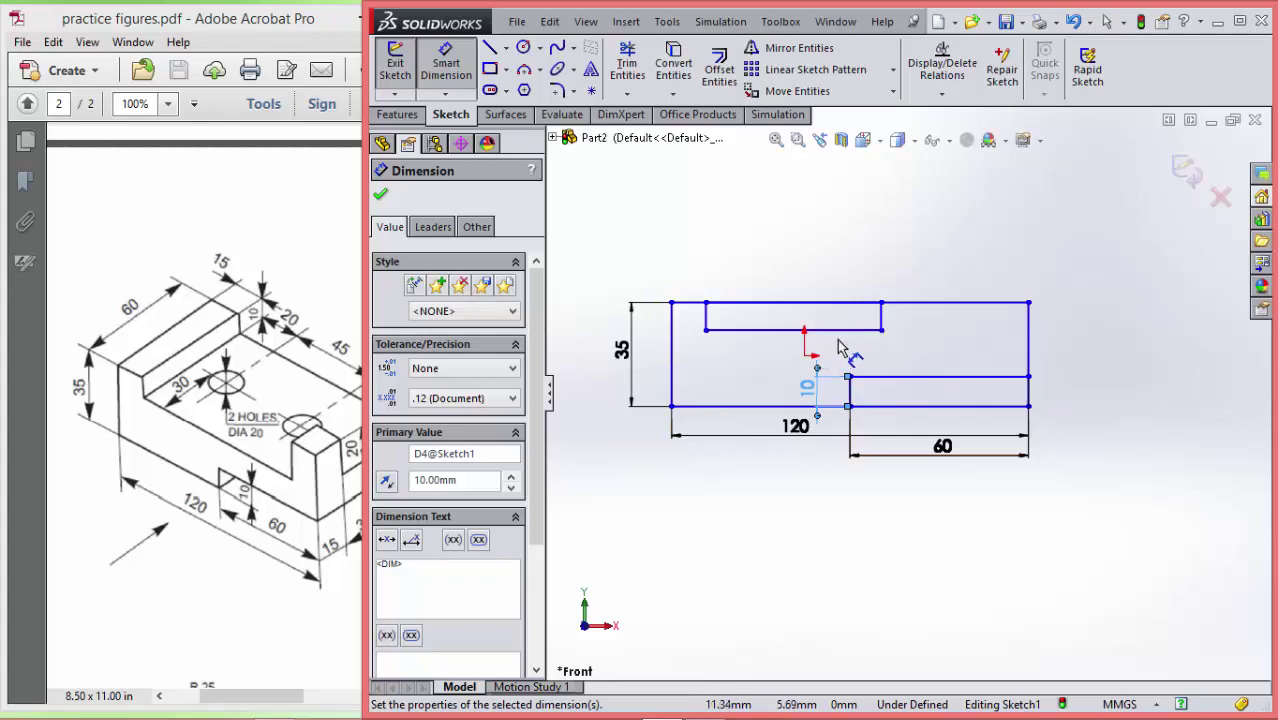
{"action": "left_click", "coordinate": [840, 330]}
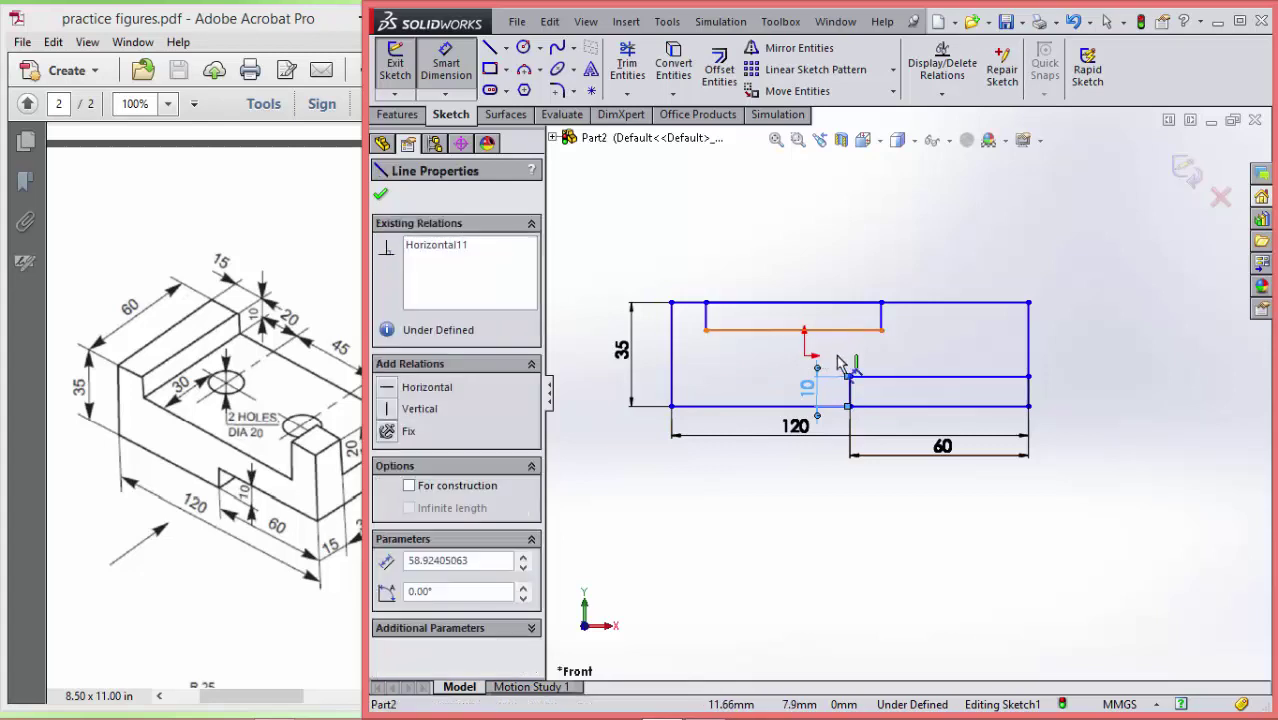
{"action": "left_click", "coordinate": [770, 368]}
{"action": "type", "text": "45"}
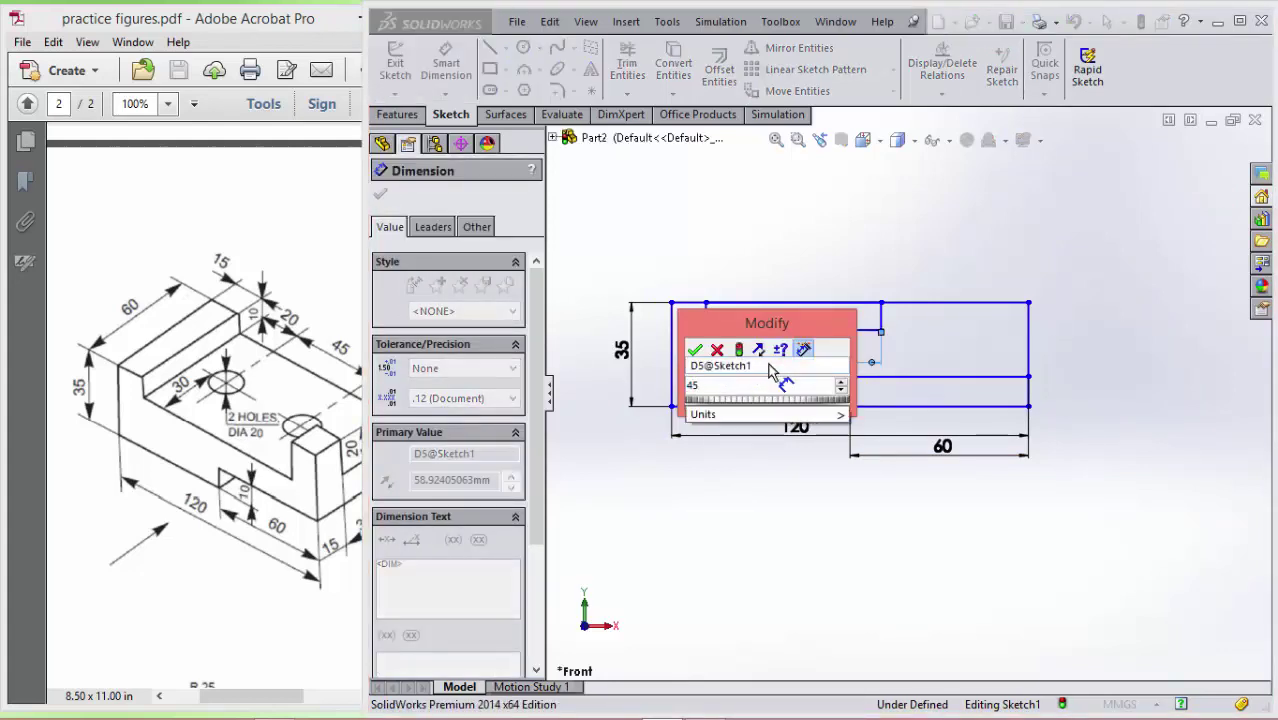
{"action": "type", "text": "+20-"}
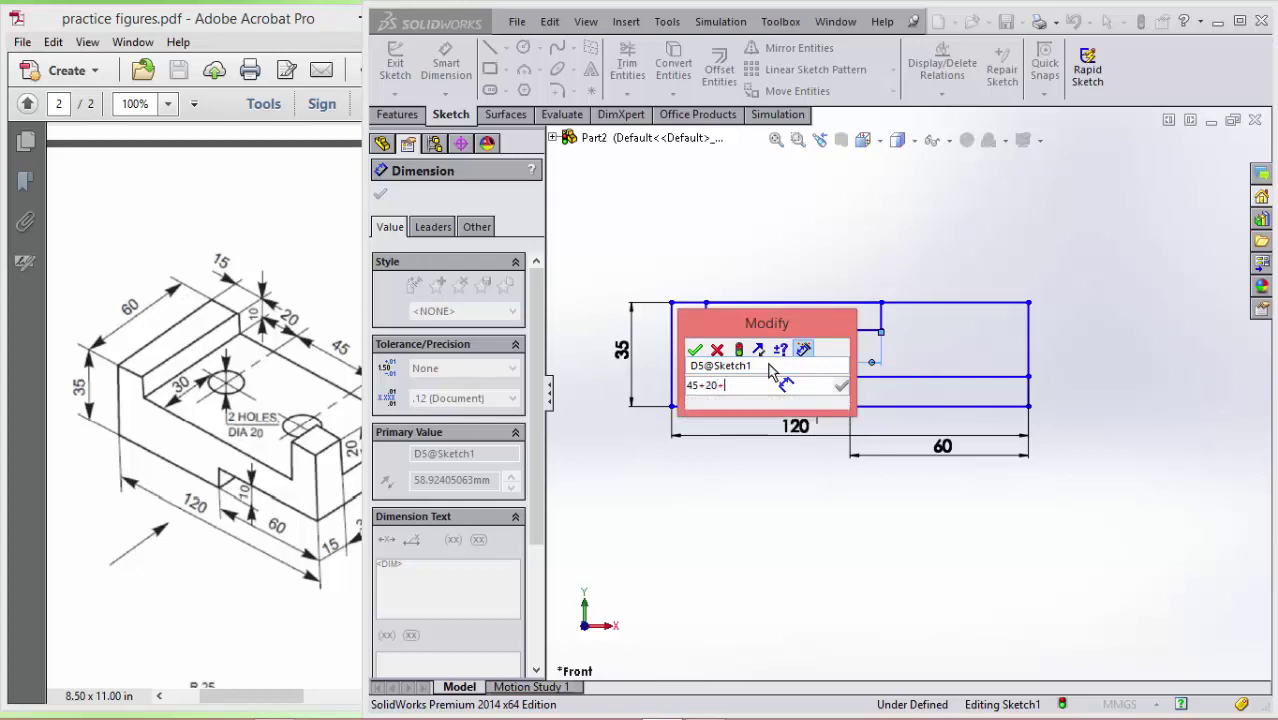
{"action": "type", "text": "20+"}
{"action": "key", "text": "BackSpace"}
{"action": "key", "text": "Return"}
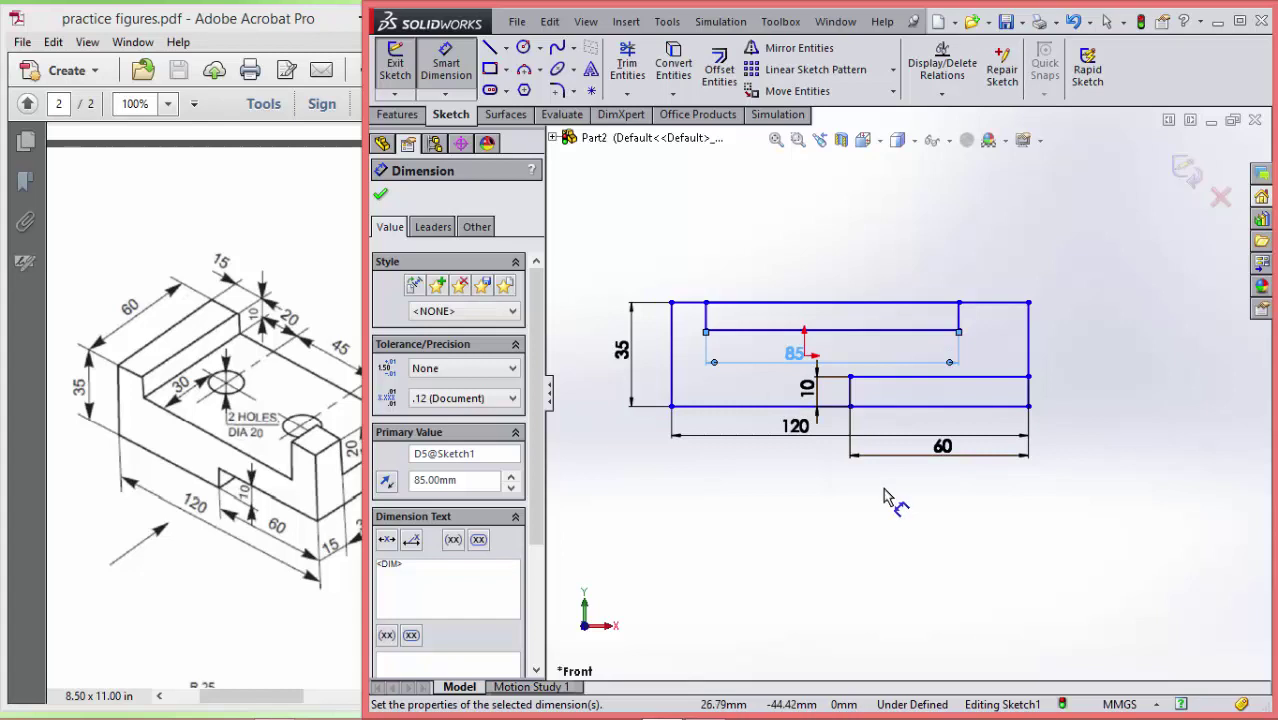
- Position the upper rectangle 15 mm from the outline's left edge
{"action": "left_click", "coordinate": [673, 324]}
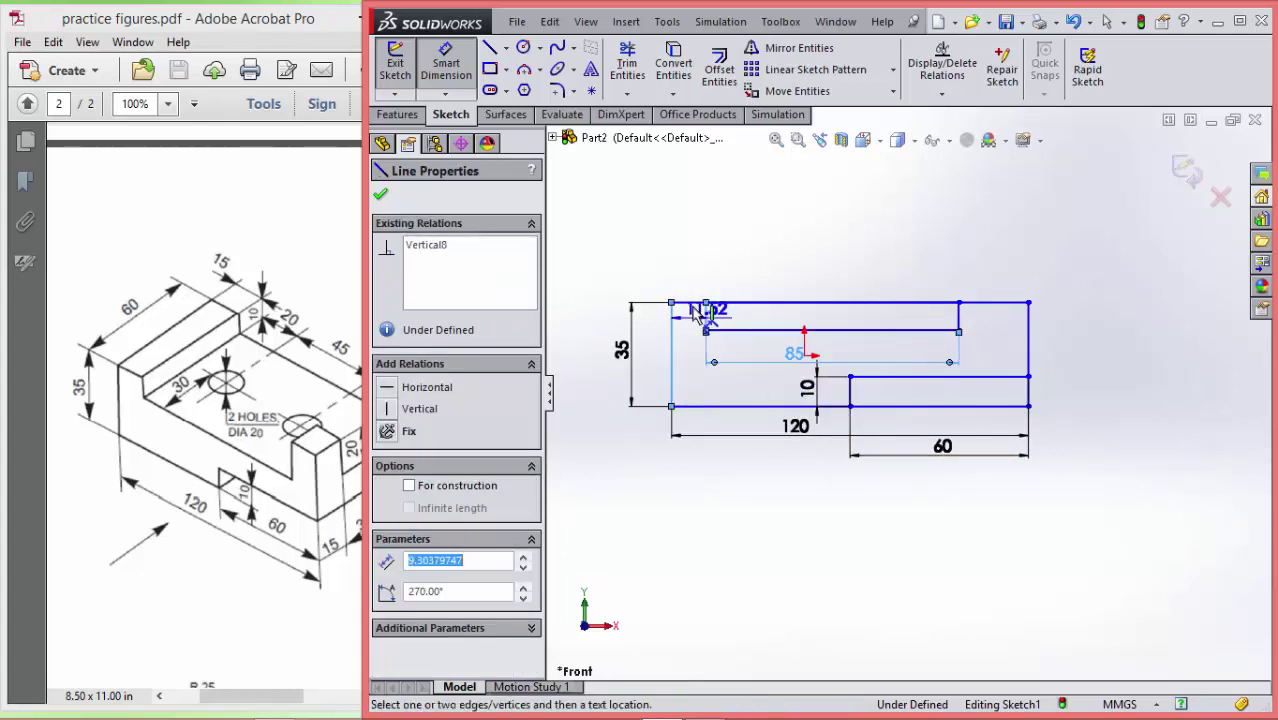
{"action": "left_click", "coordinate": [686, 283]}
{"action": "type", "text": "15"}
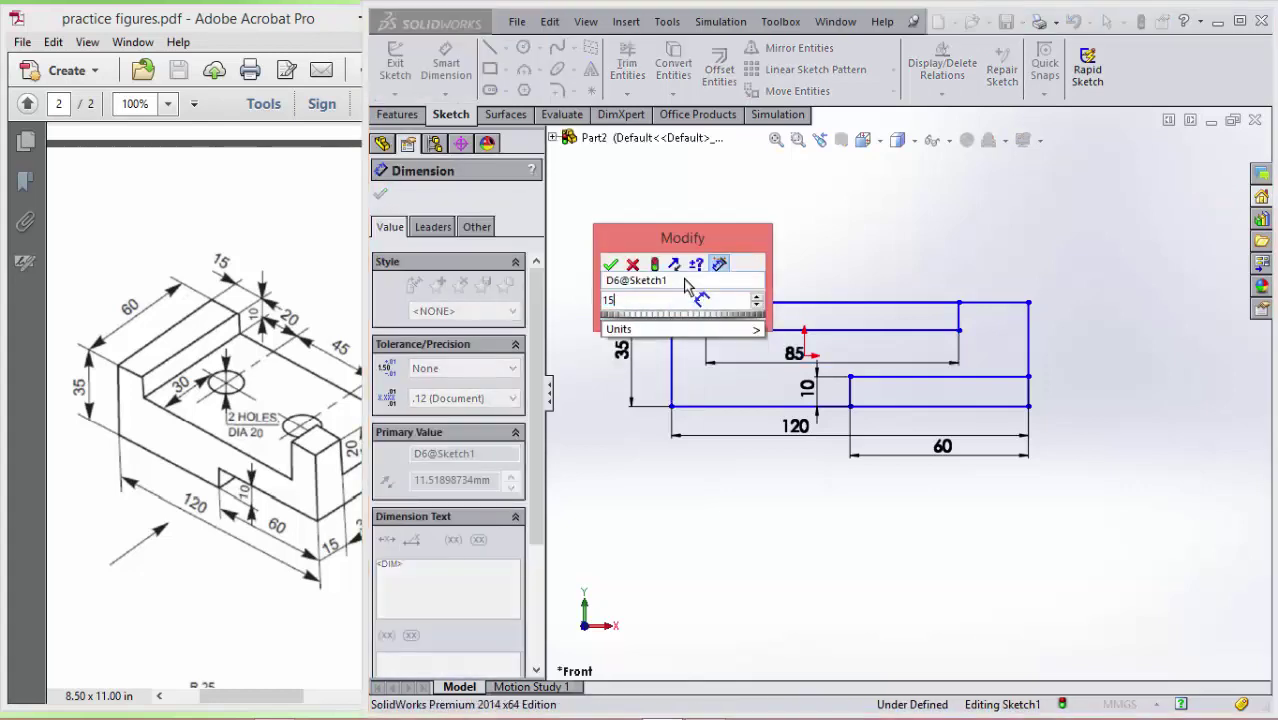
{"action": "key", "text": "Return"}
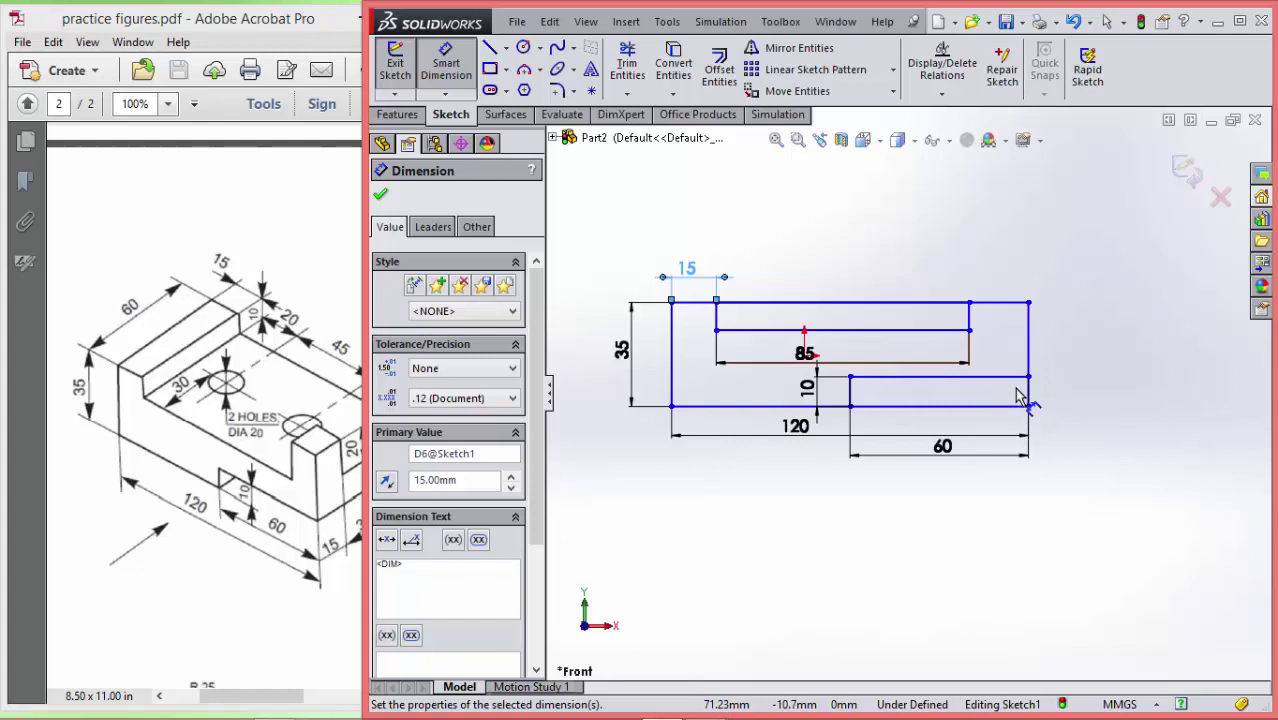
{"action": "left_click", "coordinate": [303, 262]}
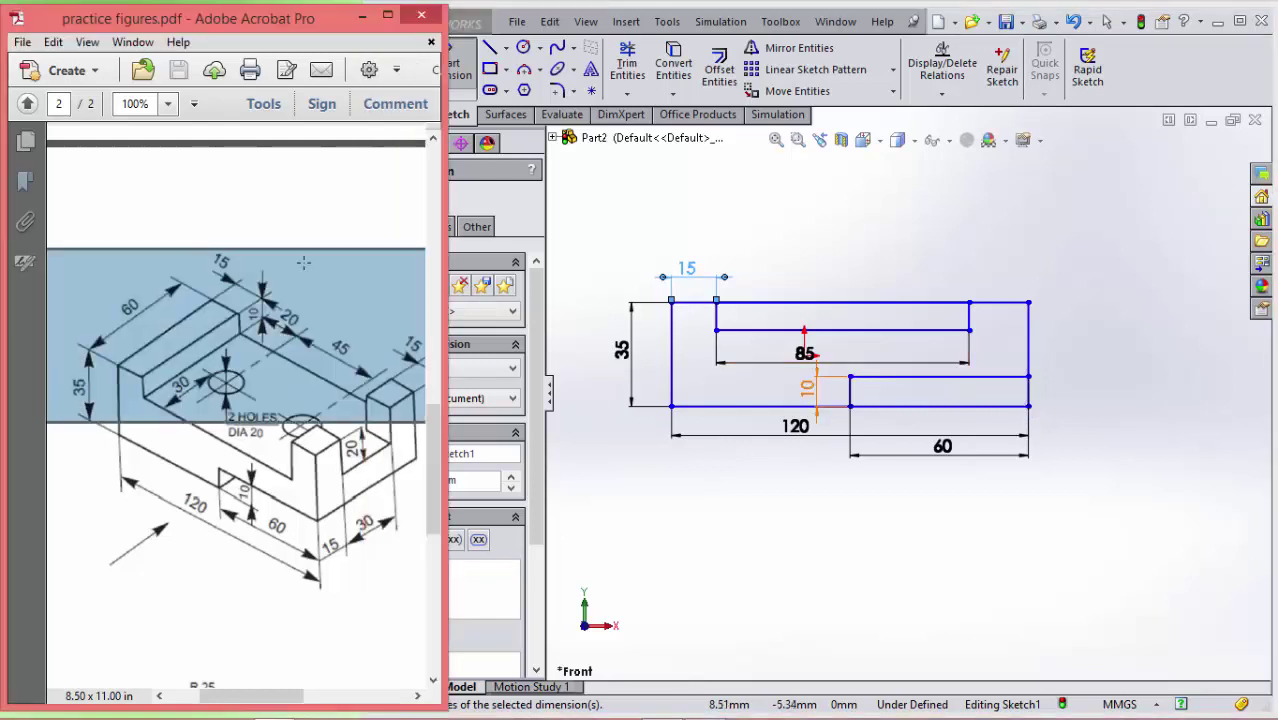
- Add a driven 20 mm reference dimension between the slot's vertical lines
{"action": "left_click", "coordinate": [321, 205]}
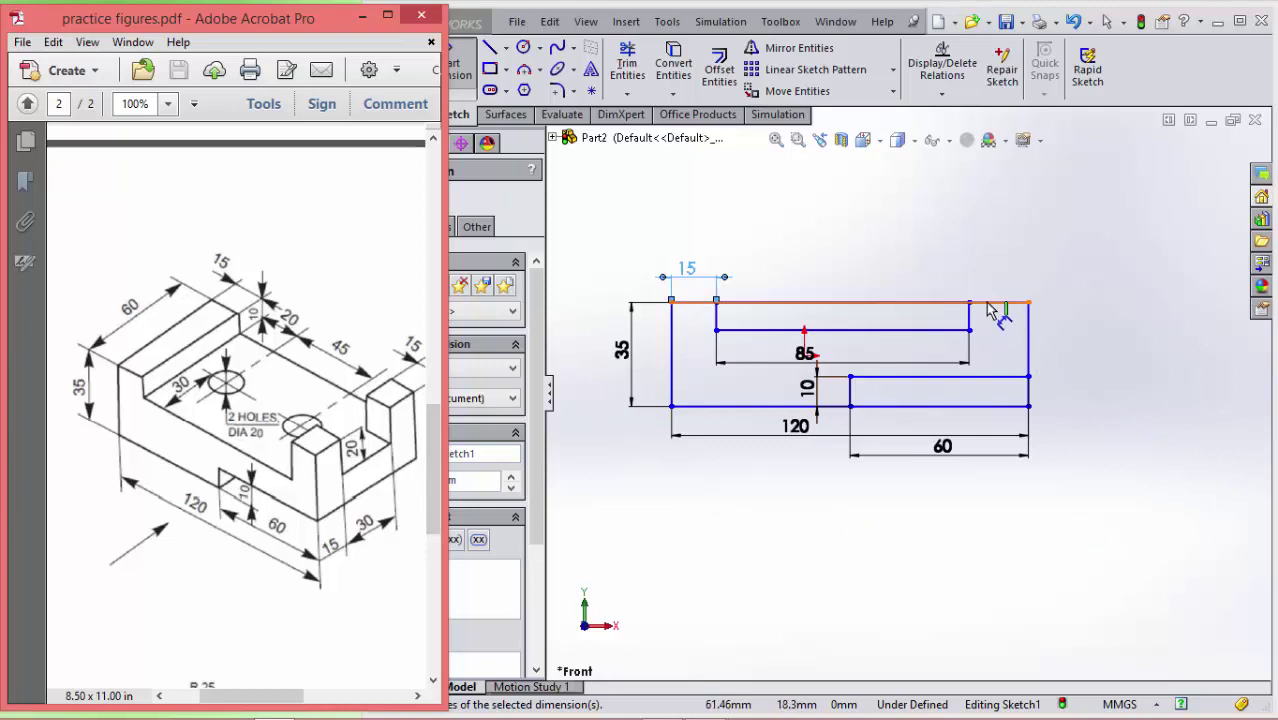
{"action": "left_click", "coordinate": [465, 72]}
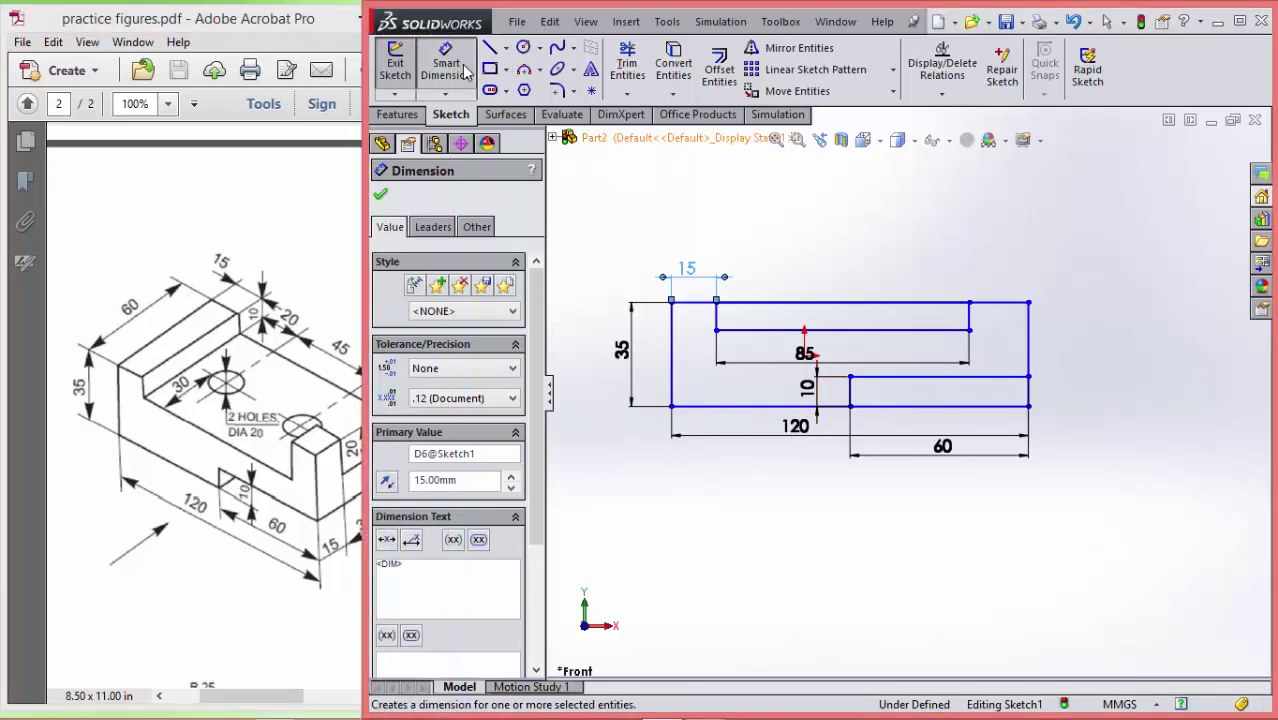
{"action": "left_click", "coordinate": [998, 306]}
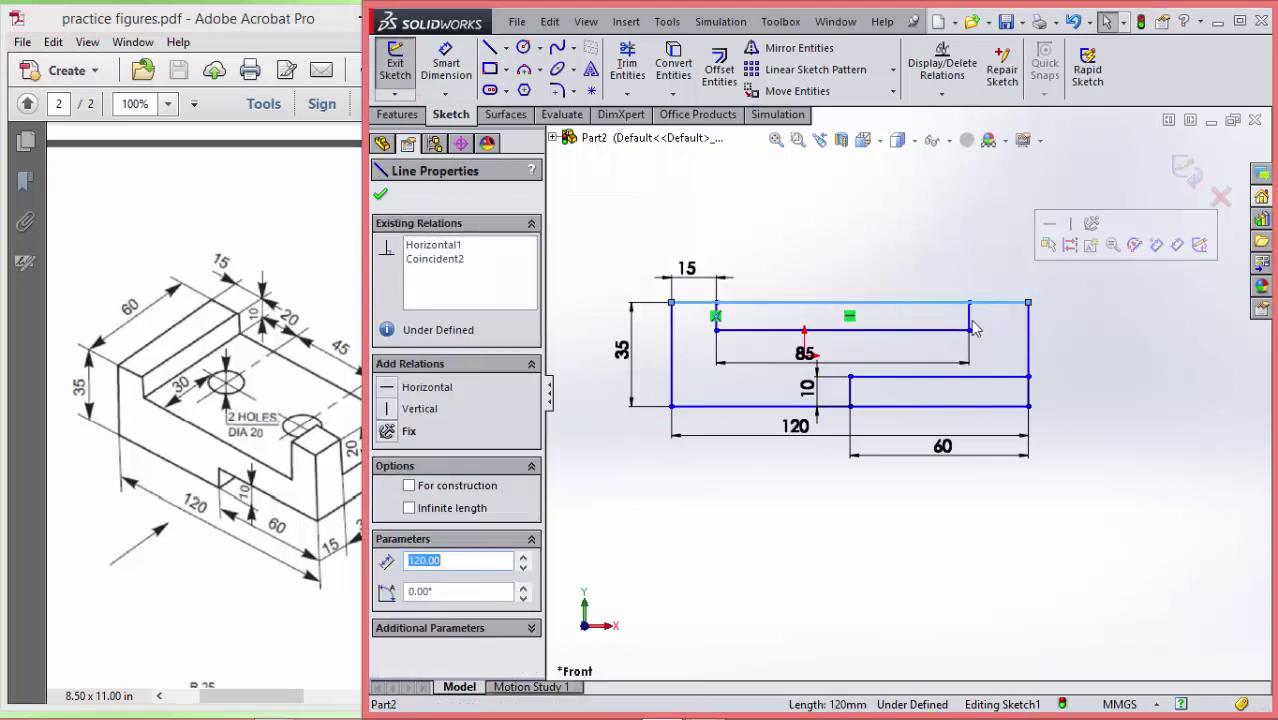
{"action": "left_click", "coordinate": [437, 67]}
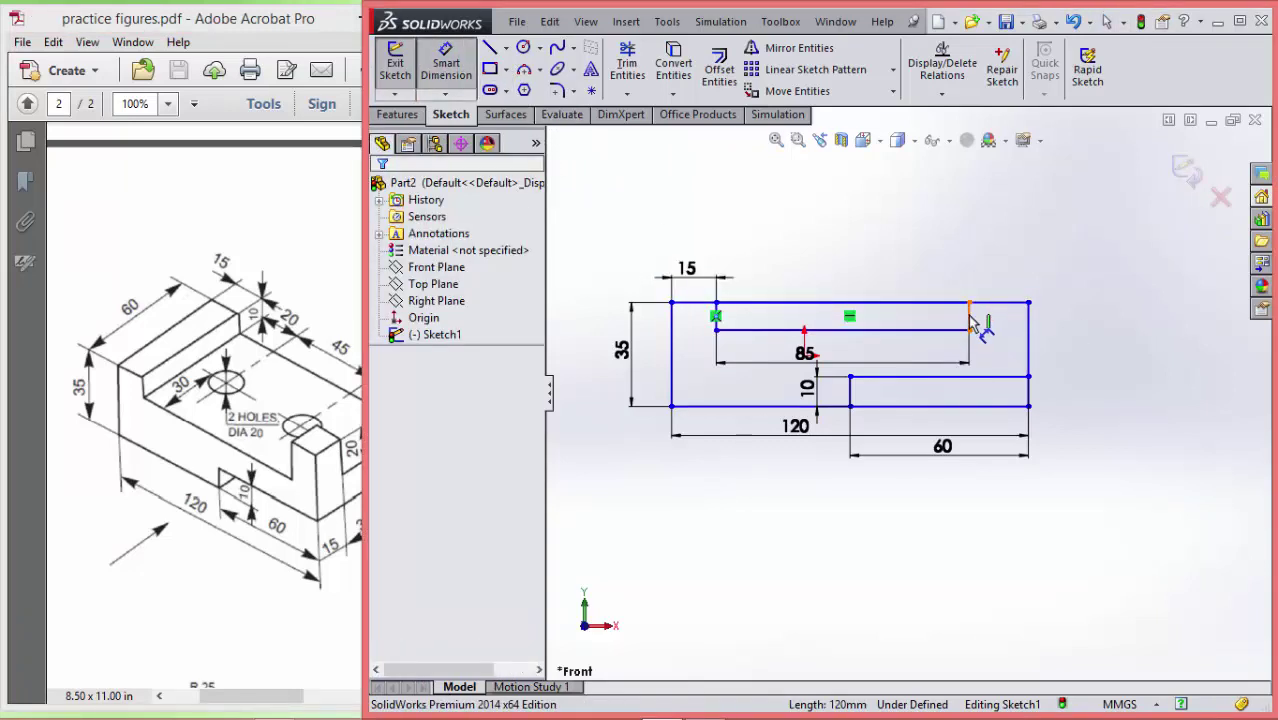
{"action": "left_click", "coordinate": [969, 318]}
{"action": "left_click", "coordinate": [1028, 318]}
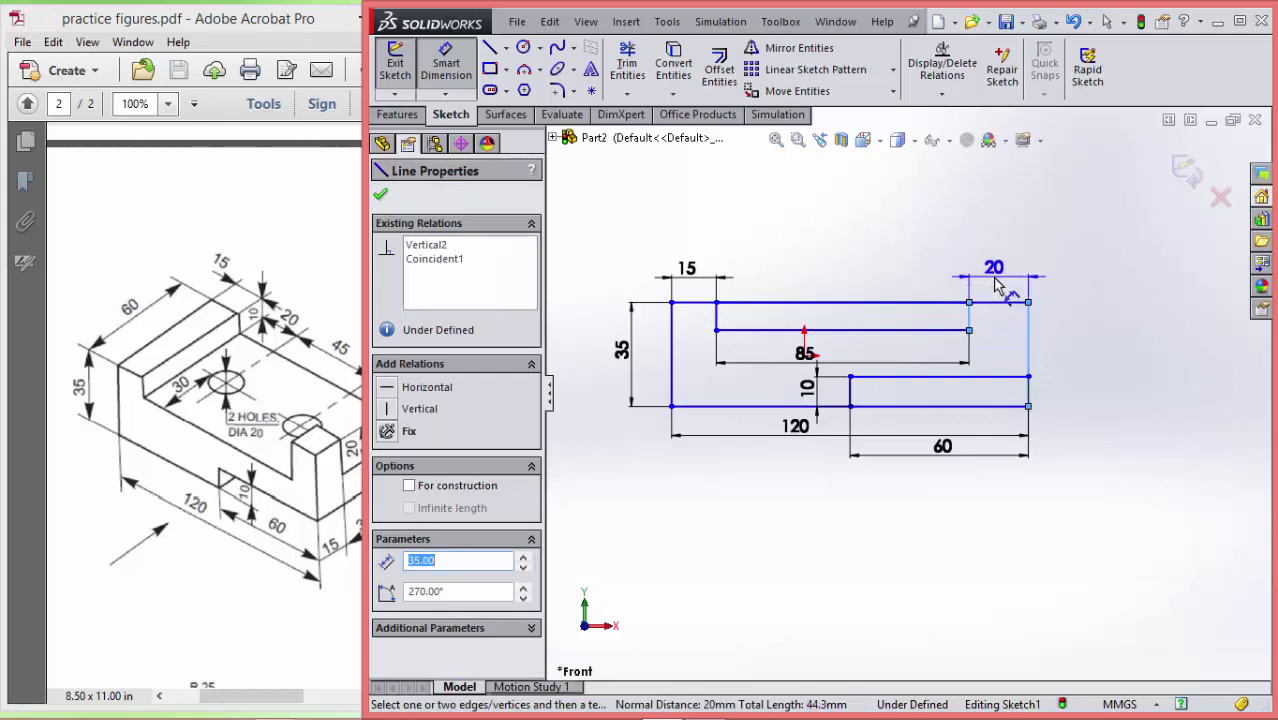
{"action": "left_click", "coordinate": [995, 285]}
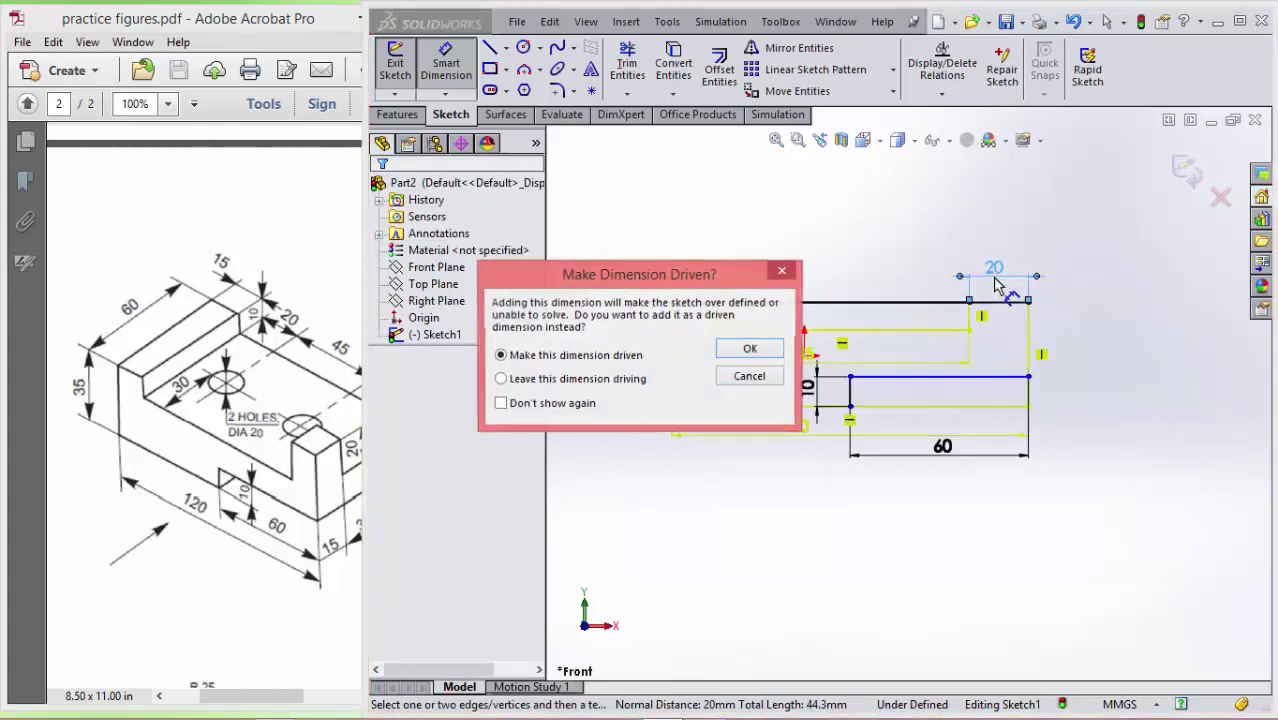
{"action": "left_click", "coordinate": [745, 350]}
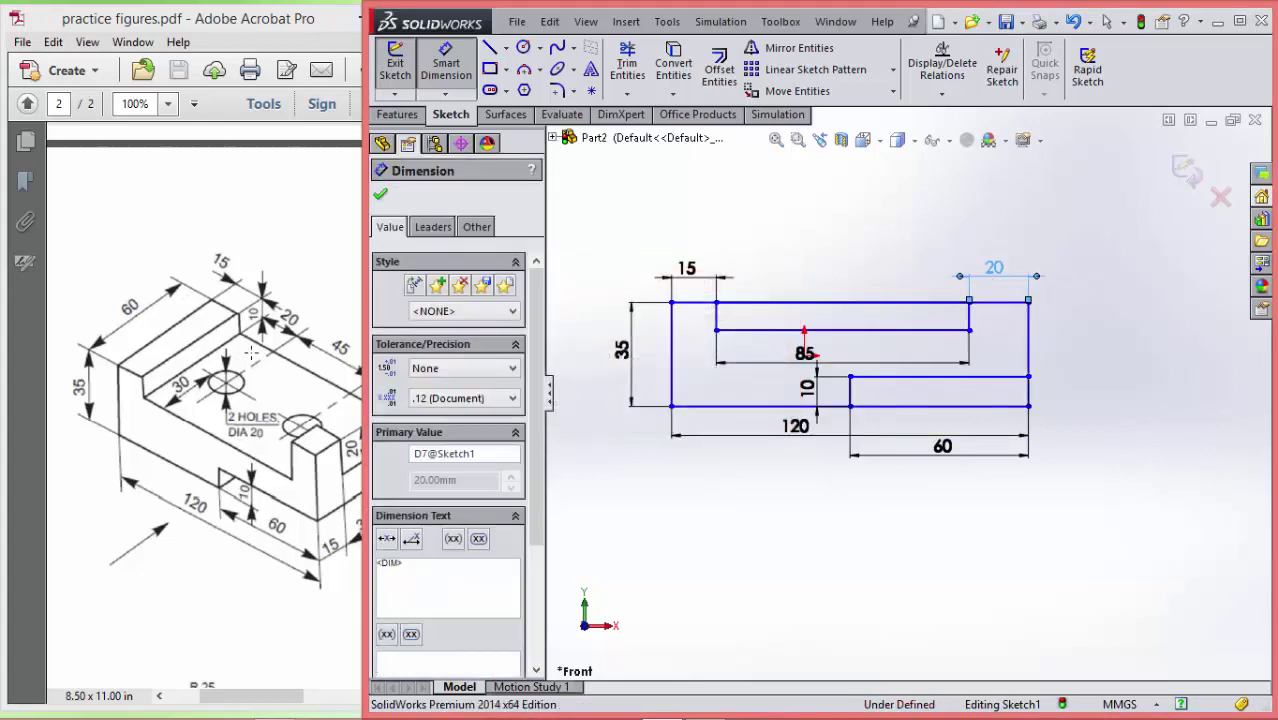
- Remove the unwanted 20 mm reference dimension
{"action": "left_click", "coordinate": [309, 256]}
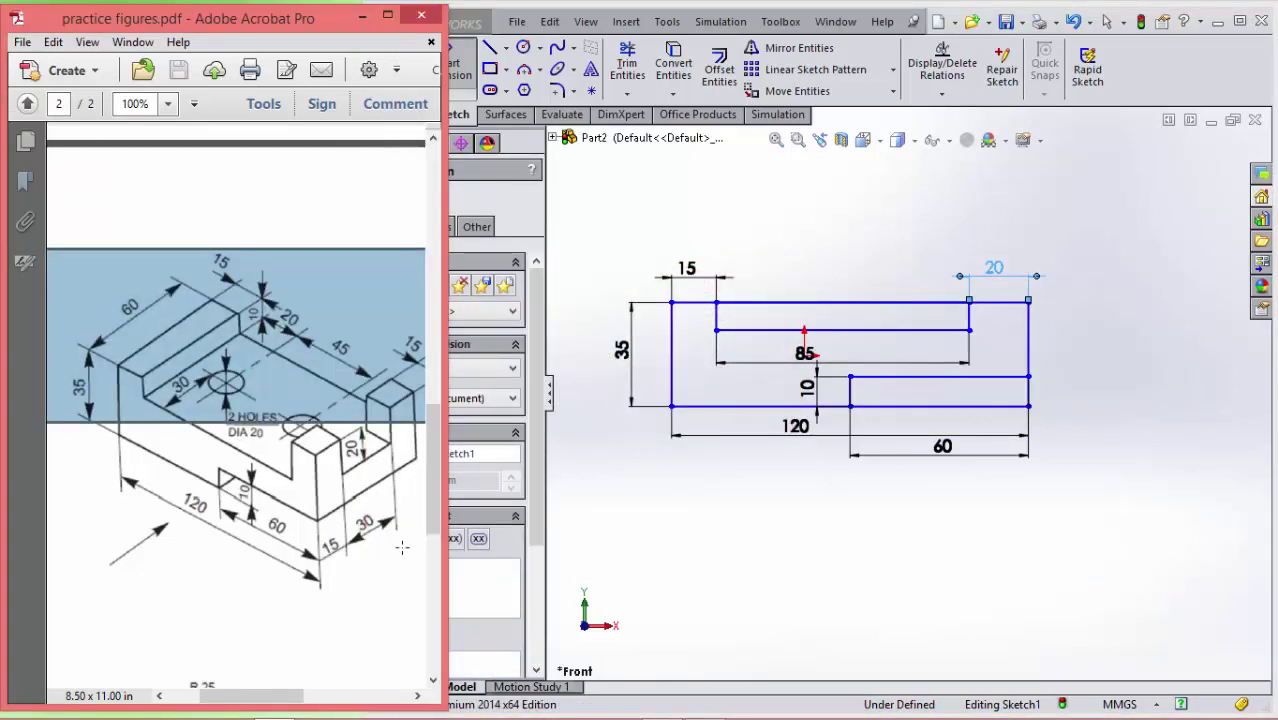
{"action": "left_click", "coordinate": [820, 538]}
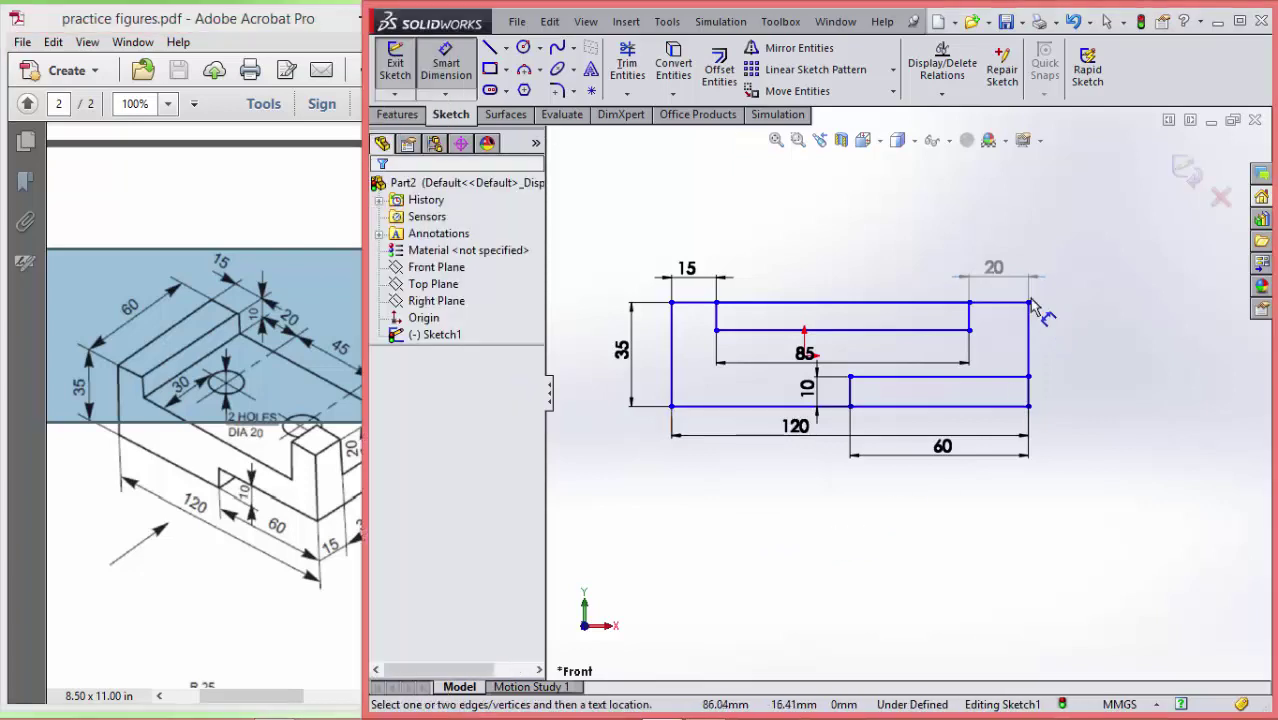
{"action": "left_click", "coordinate": [995, 268]}
{"action": "left_click", "coordinate": [1077, 263]}
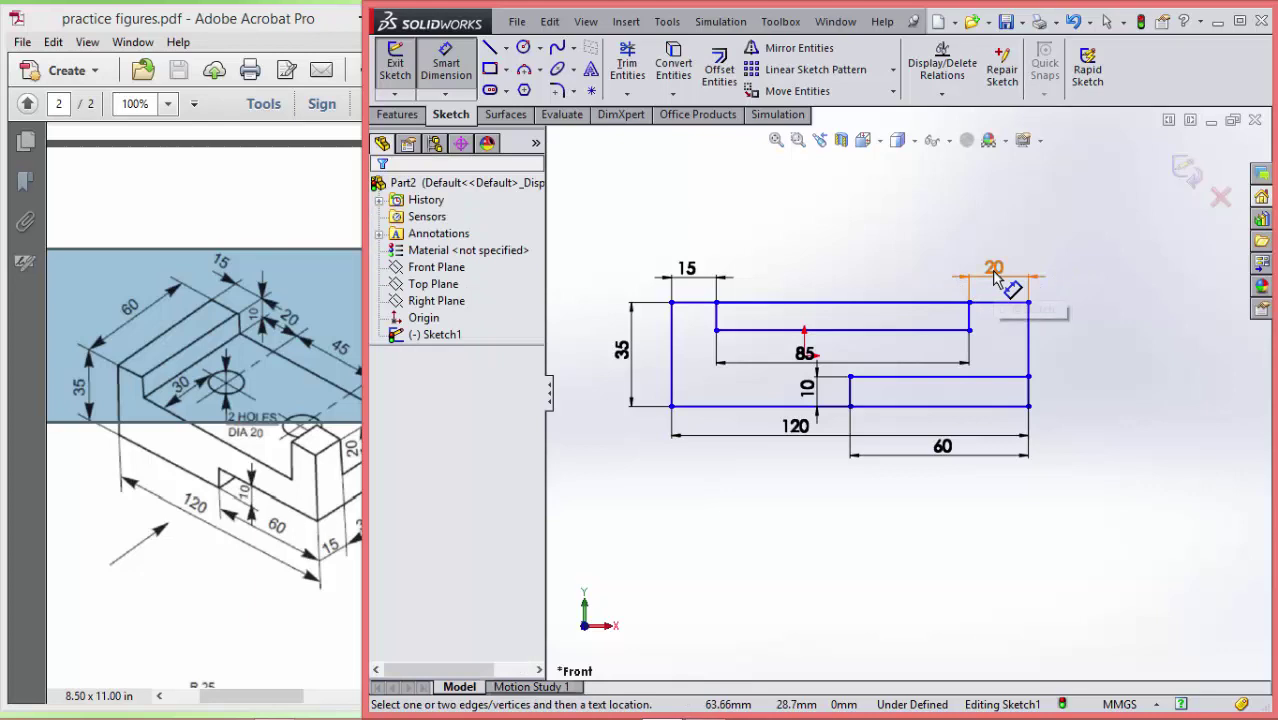
{"action": "left_click", "coordinate": [995, 270]}
{"action": "key", "text": "Escape"}
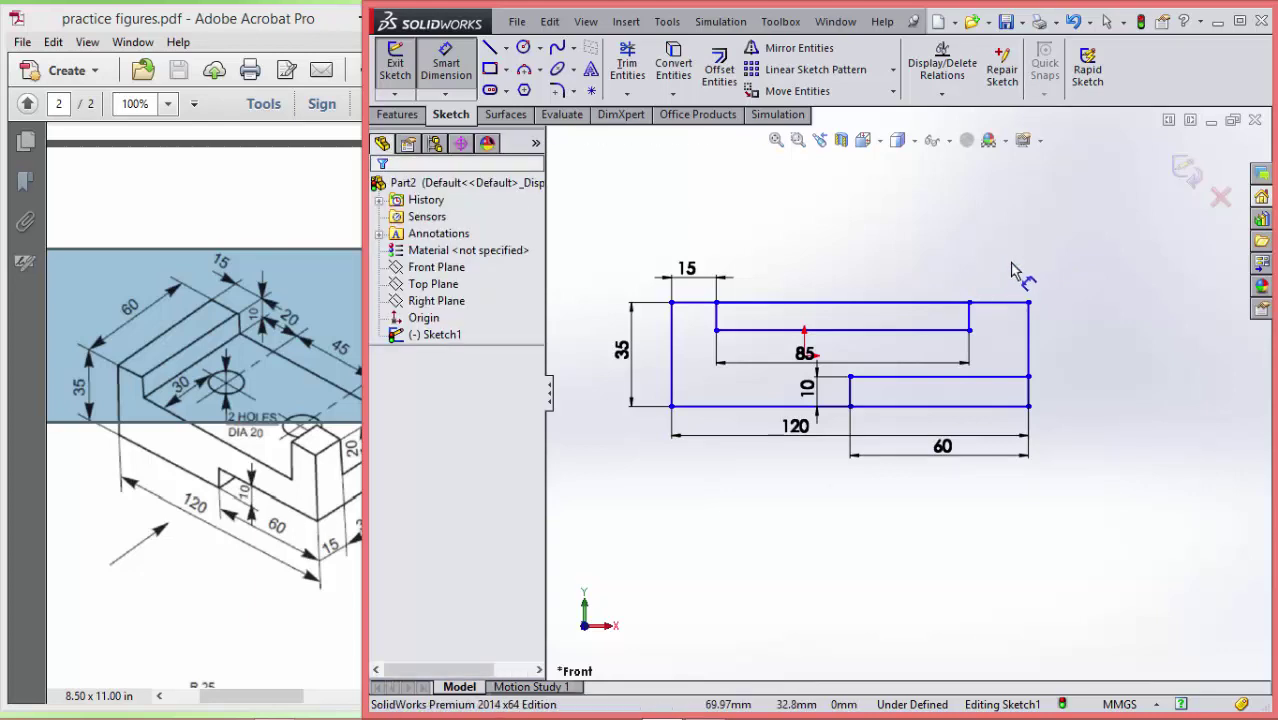
- Change the slot's 85 mm length dimension to 90 mm
{"action": "double_click", "coordinate": [806, 356]}
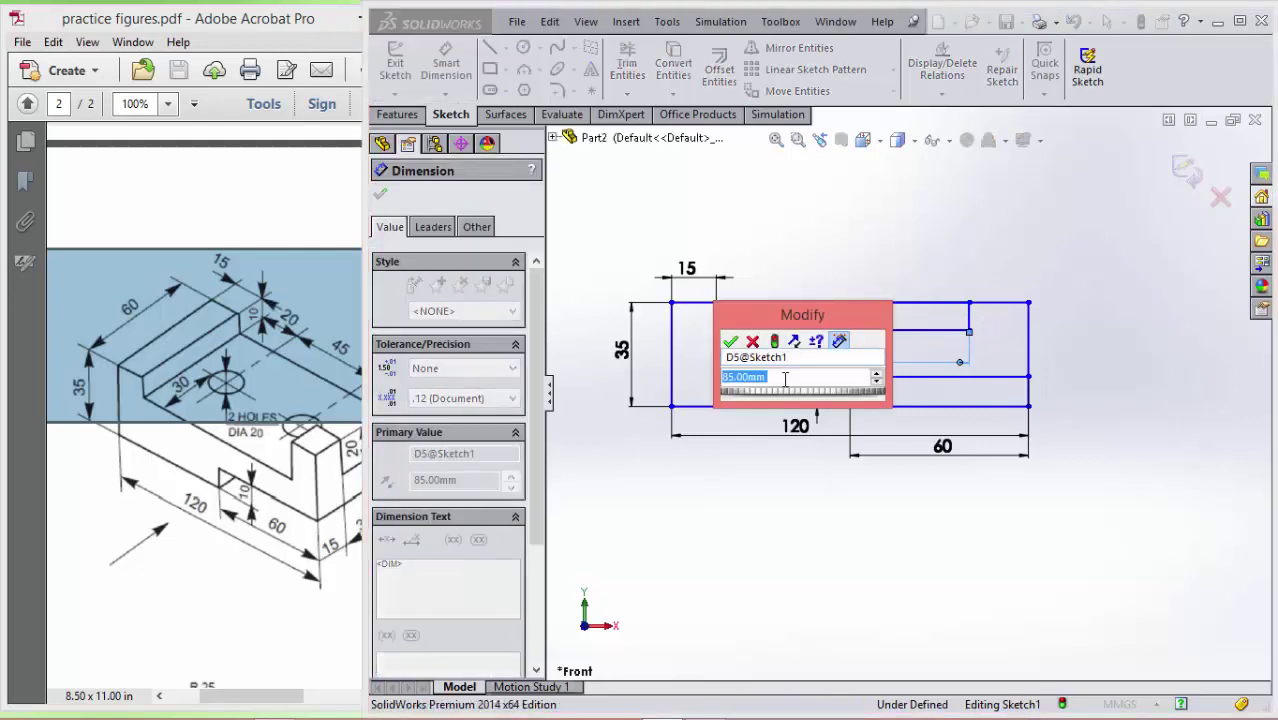
{"action": "type", "text": "90"}
{"action": "key", "text": "Return"}
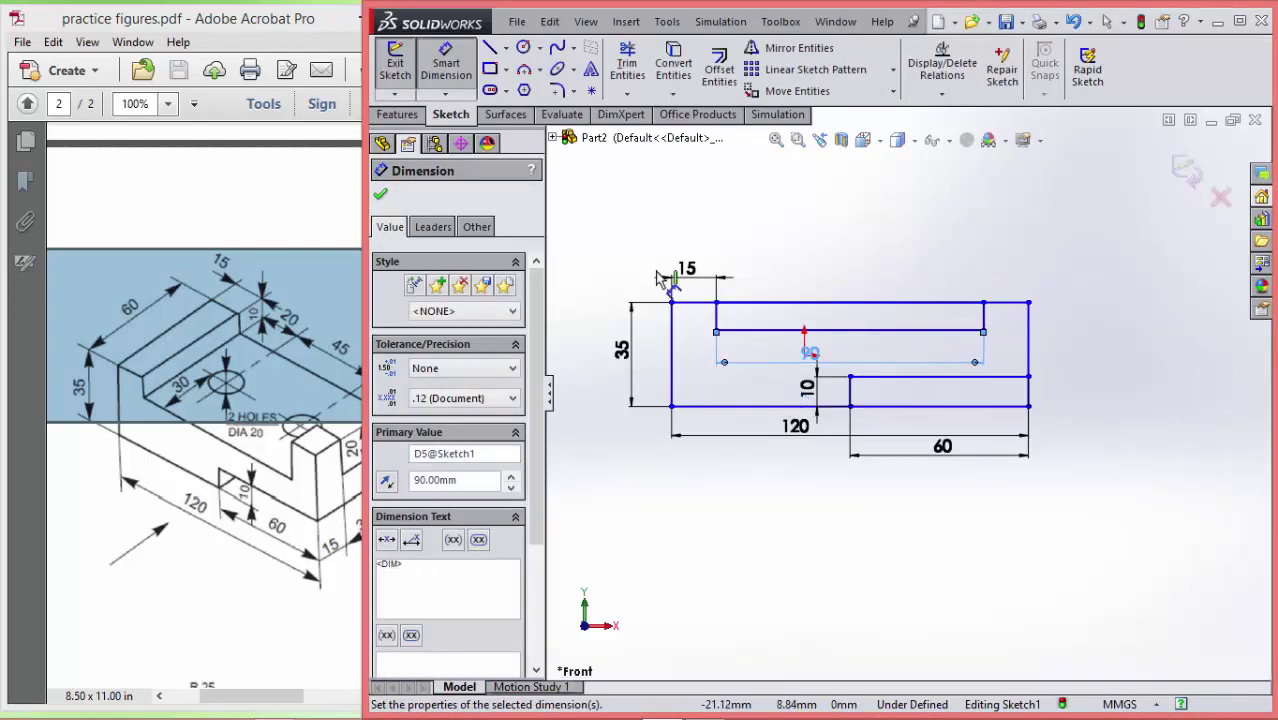
{"action": "left_click", "coordinate": [468, 63]}
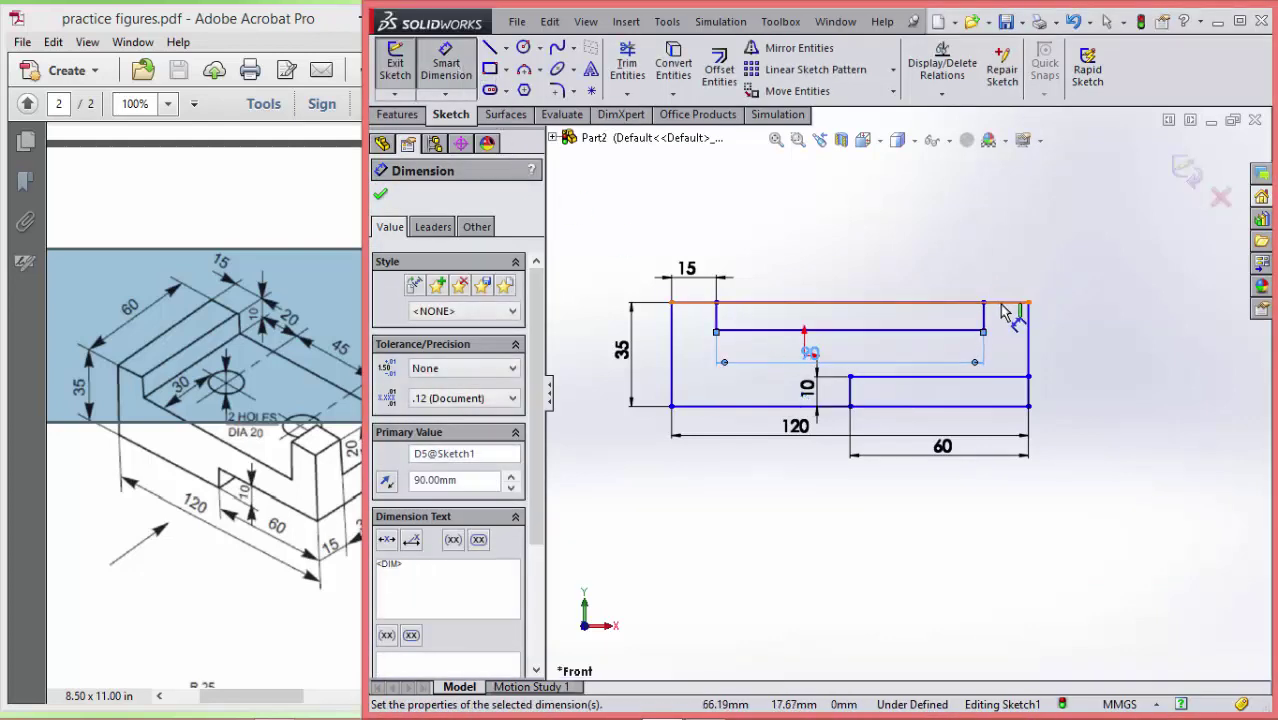
{"action": "left_click", "coordinate": [1028, 320]}
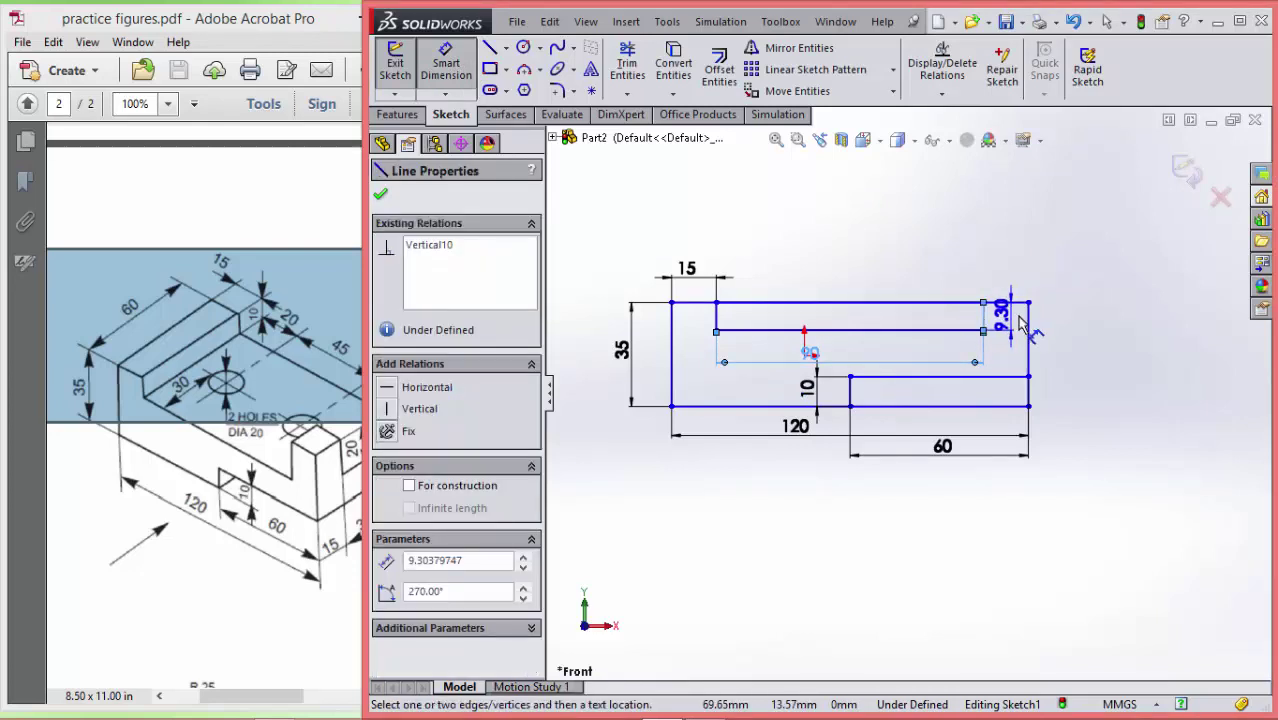
{"action": "left_click", "coordinate": [983, 302]}
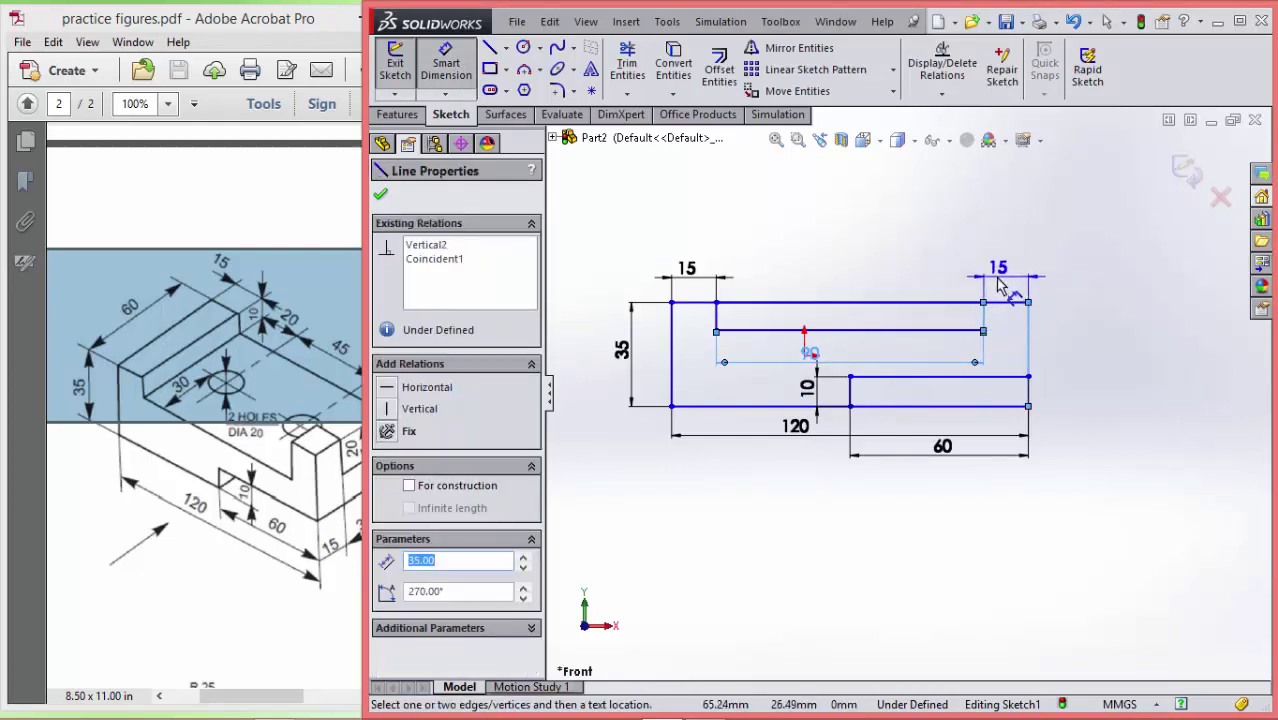
{"action": "key", "text": "Escape"}
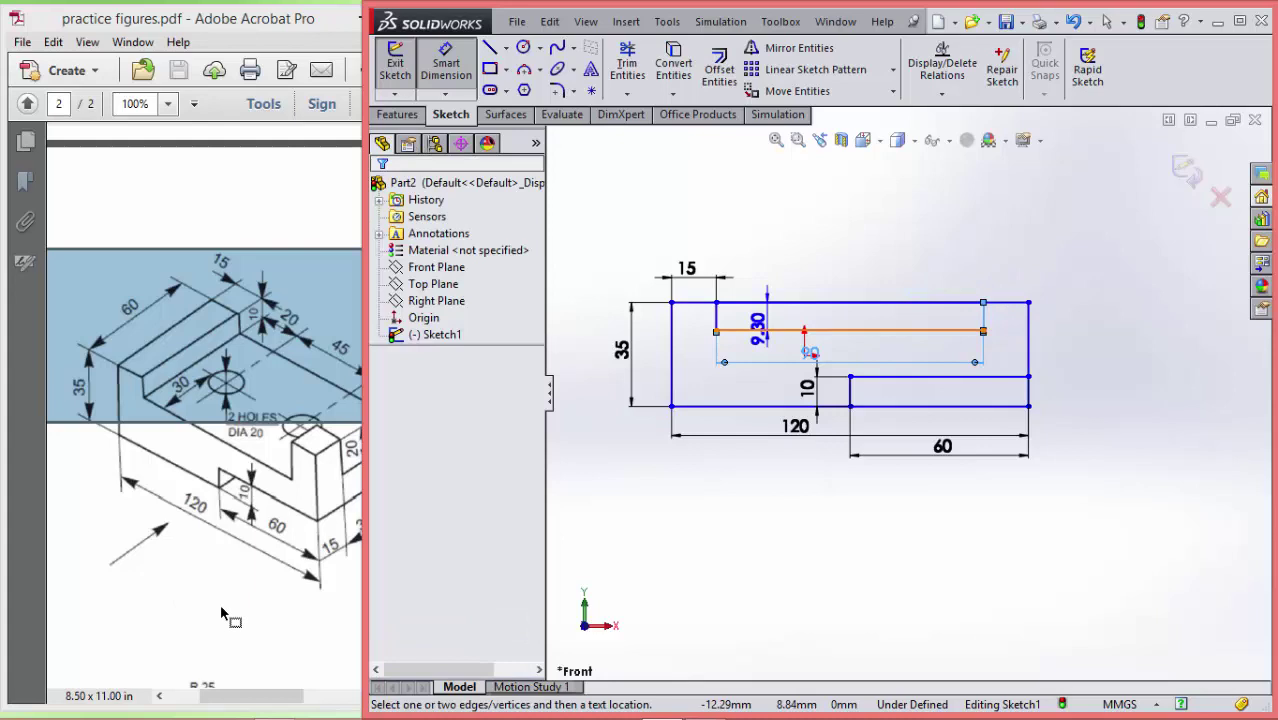
{"action": "left_click", "coordinate": [220, 604]}
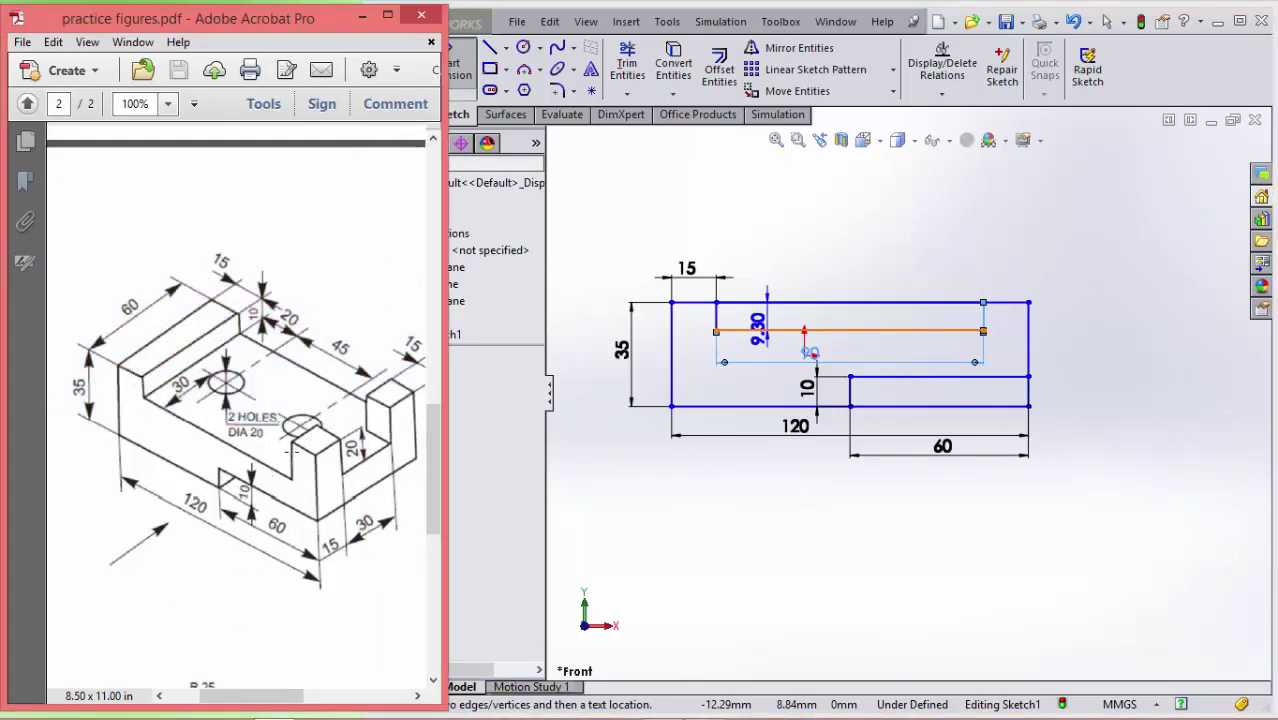
- Draw a rectangle rising above the slot's right end and make it 20 mm tall
{"action": "left_click", "coordinate": [489, 68]}
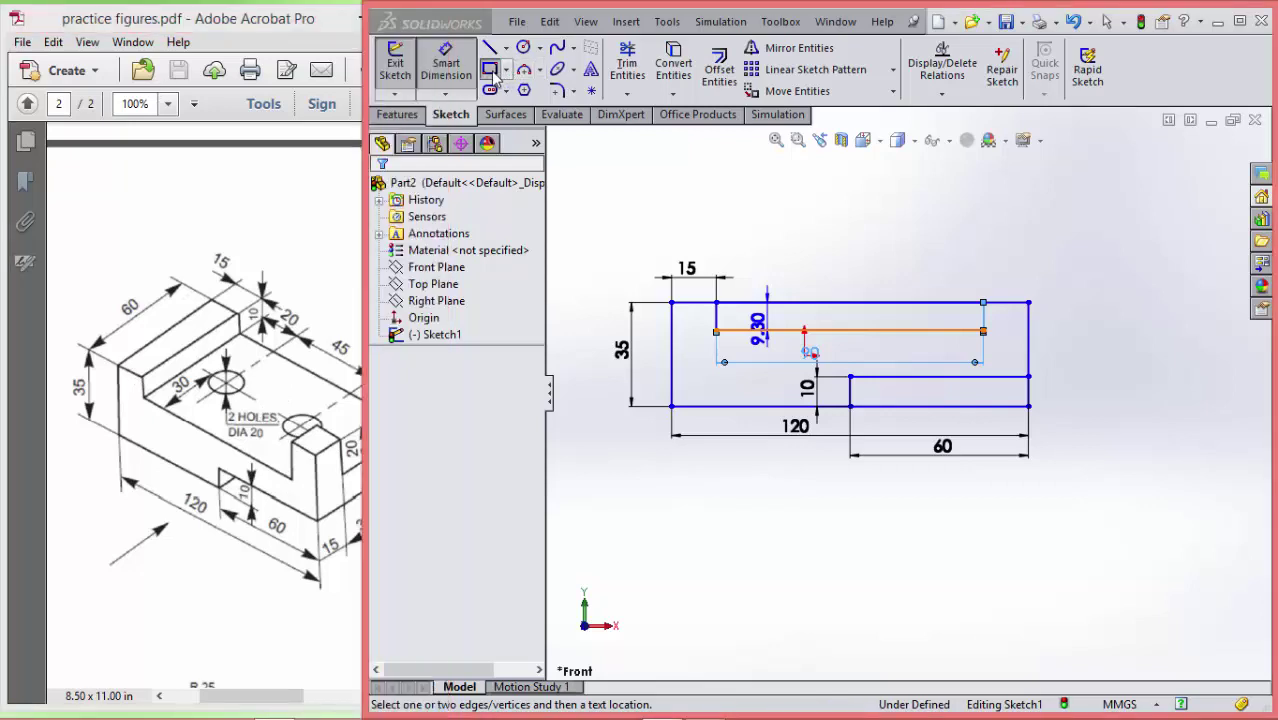
{"action": "left_click", "coordinate": [983, 331]}
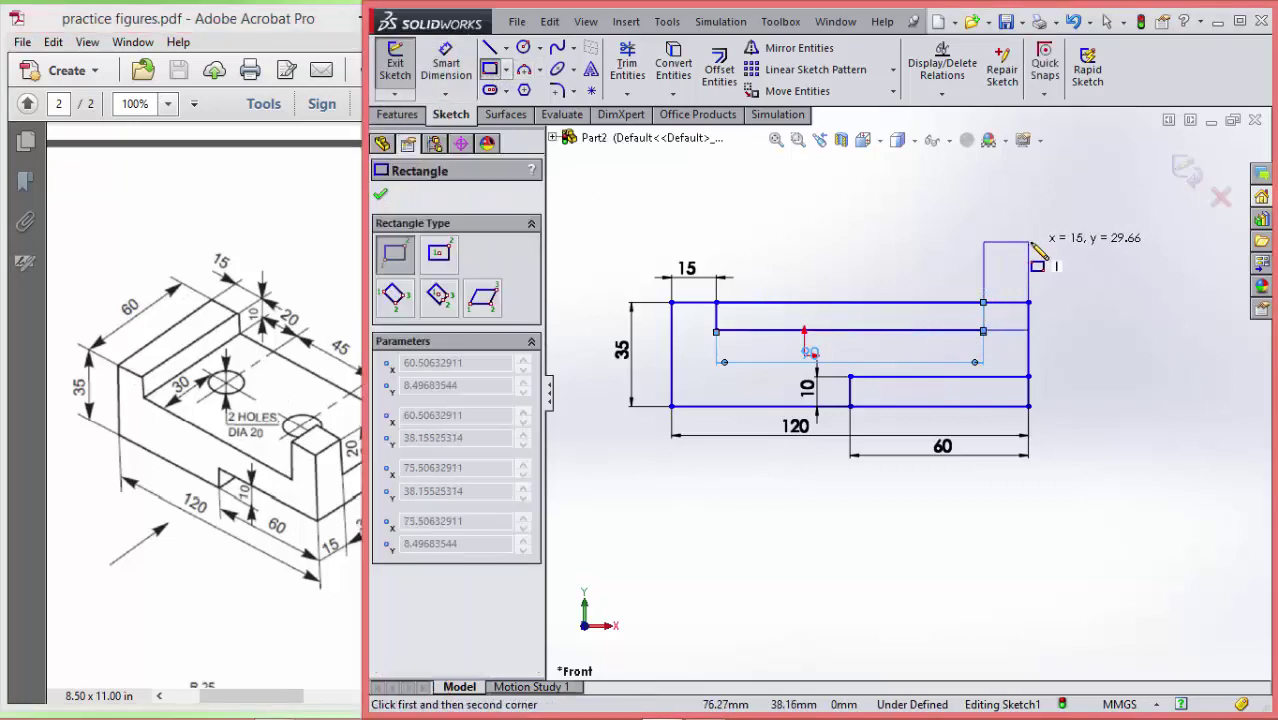
{"action": "left_click", "coordinate": [1030, 242]}
{"action": "key", "text": "d"}
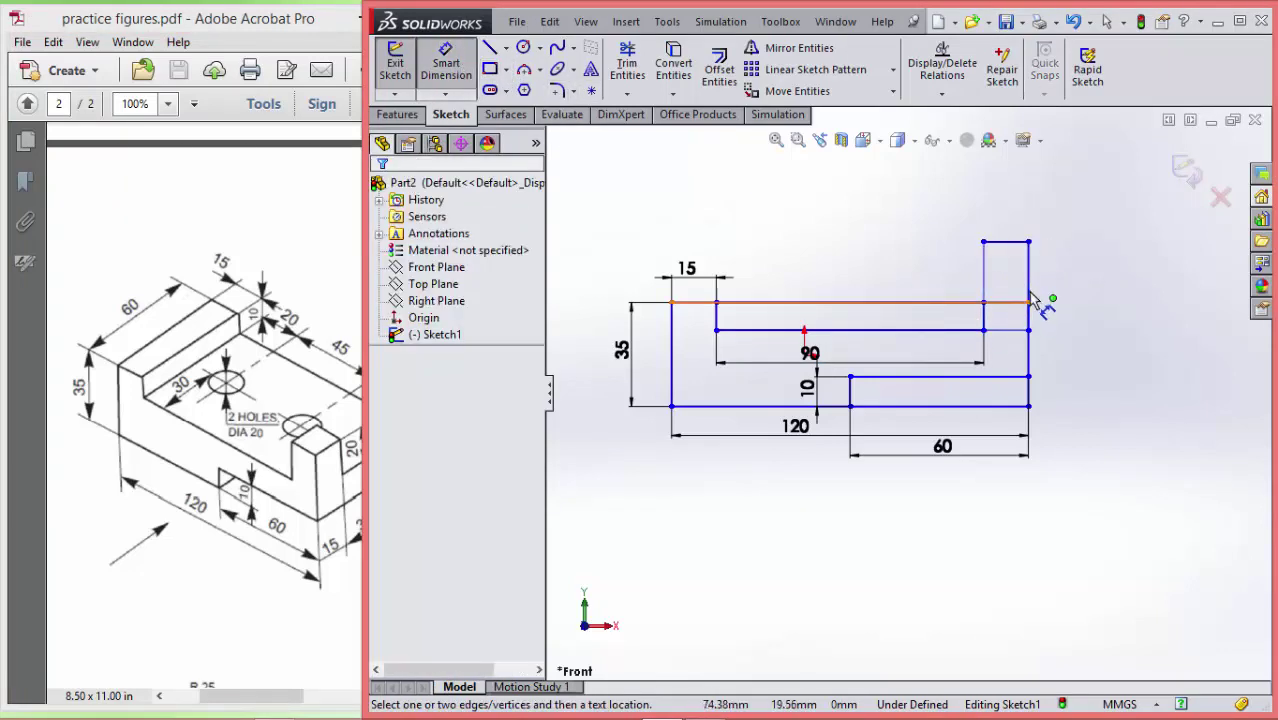
{"action": "left_click", "coordinate": [1030, 290]}
{"action": "left_click", "coordinate": [1070, 290]}
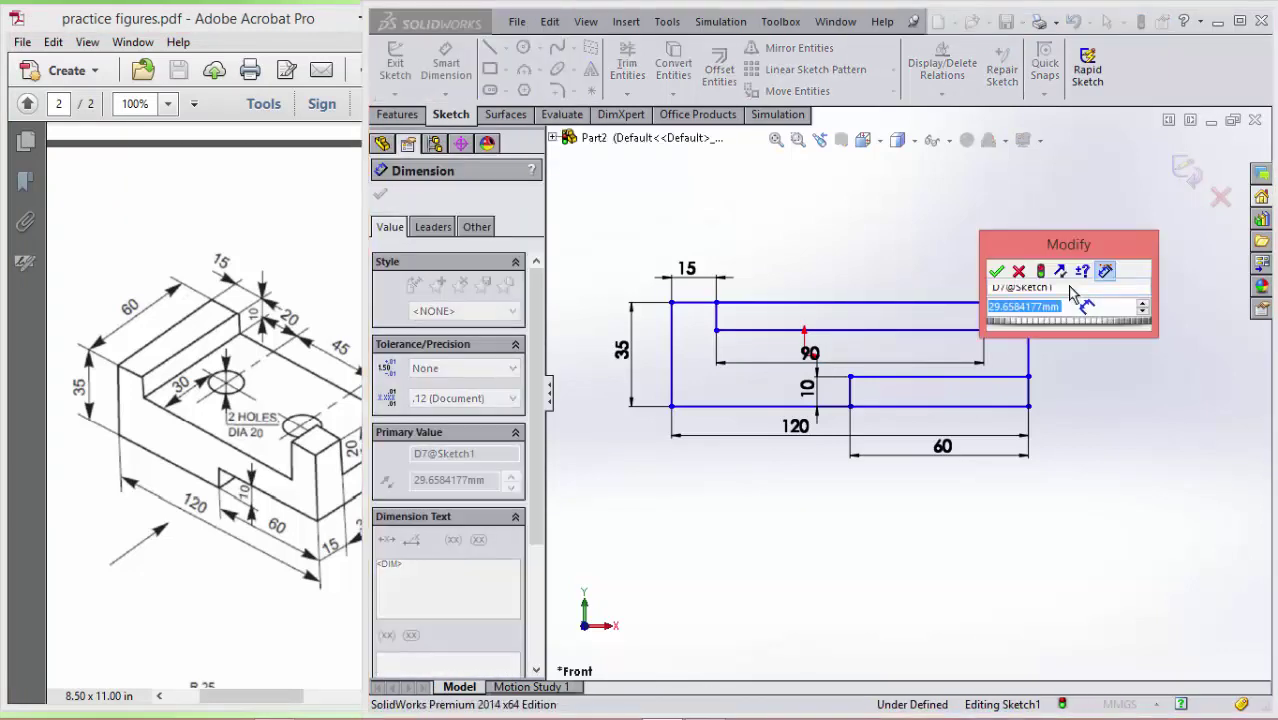
{"action": "type", "text": "20"}
{"action": "key", "text": "Return"}
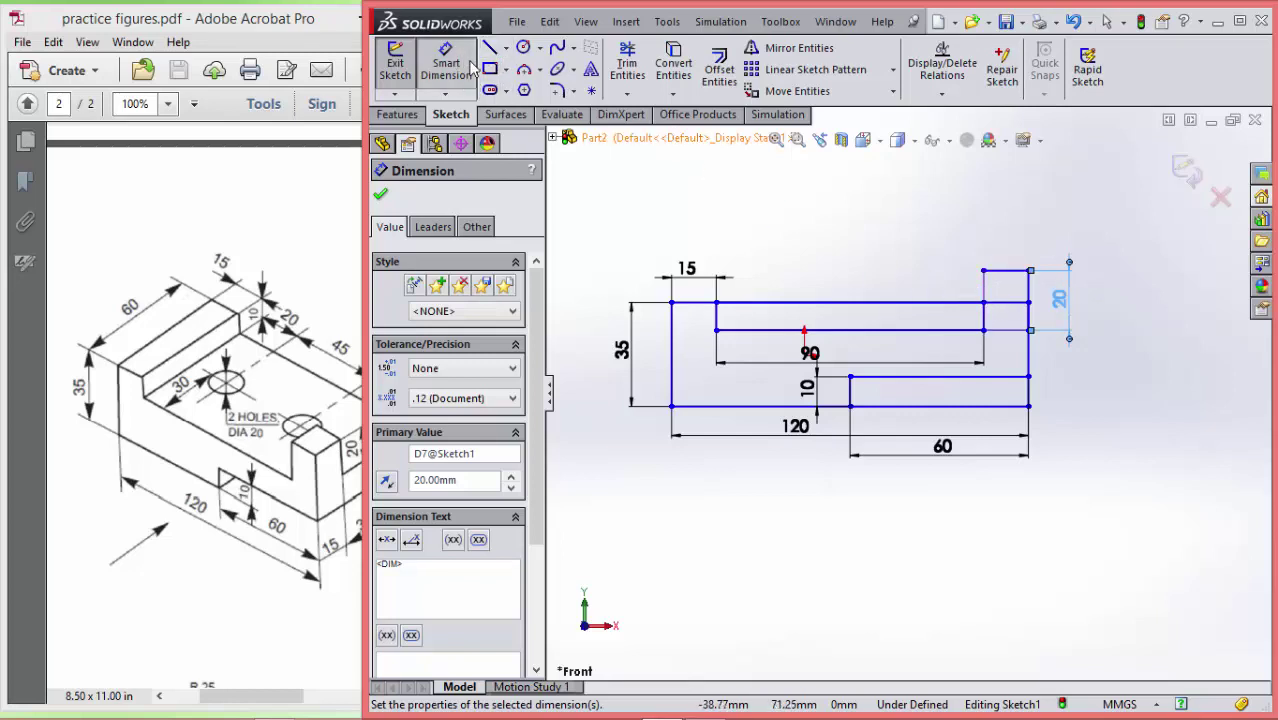
- Trim the extra top and bottom lines into one stepped outline and exit the sketch
{"action": "left_click", "coordinate": [627, 62]}
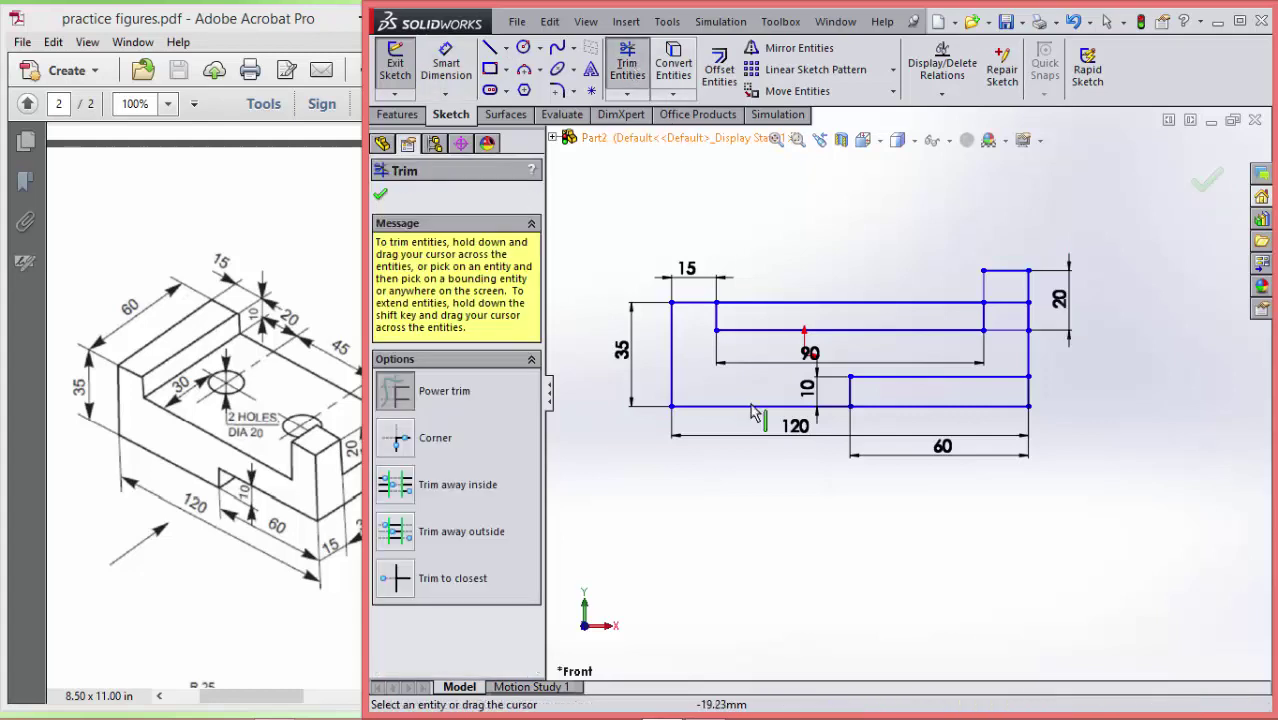
{"action": "left_click_drag", "start_coordinate": [781, 279], "coordinate": [786, 322]}
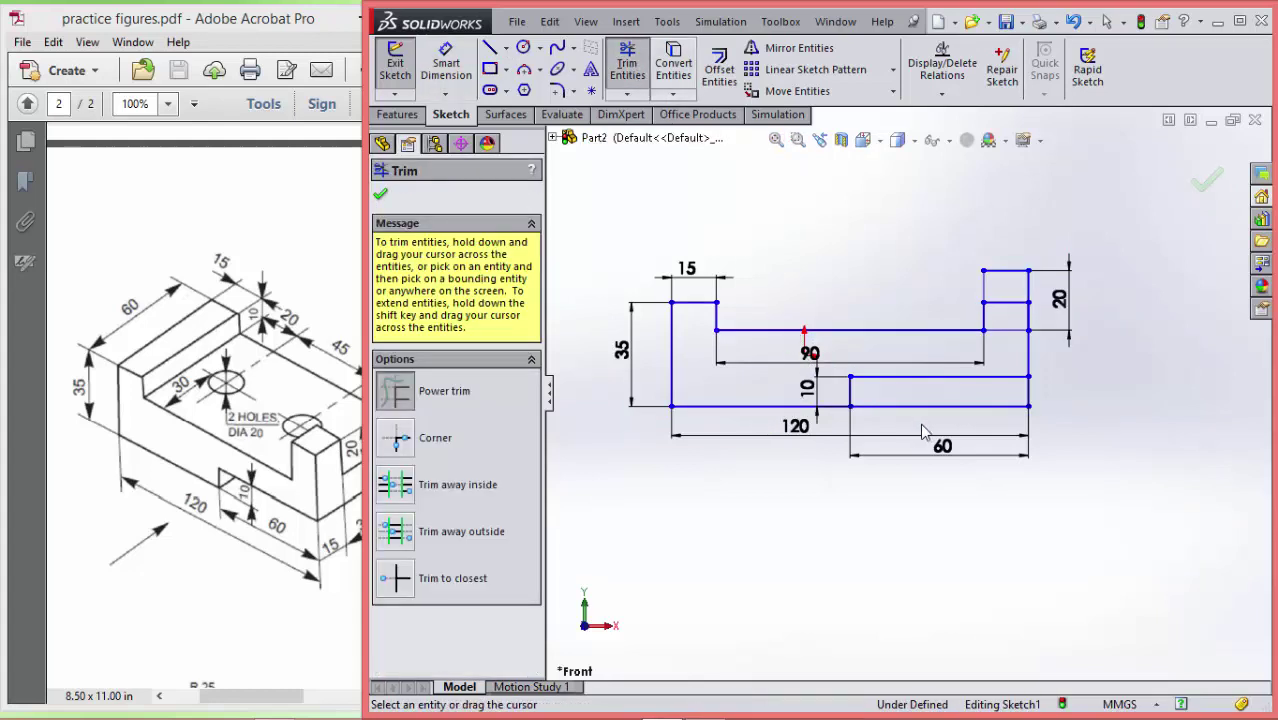
{"action": "mouse_move", "coordinate": [925, 432]}
{"action": "left_mouse_down"}
{"action": "mouse_move", "coordinate": [925, 405]}
{"action": "mouse_move", "coordinate": [1072, 396]}
{"action": "left_mouse_up"}
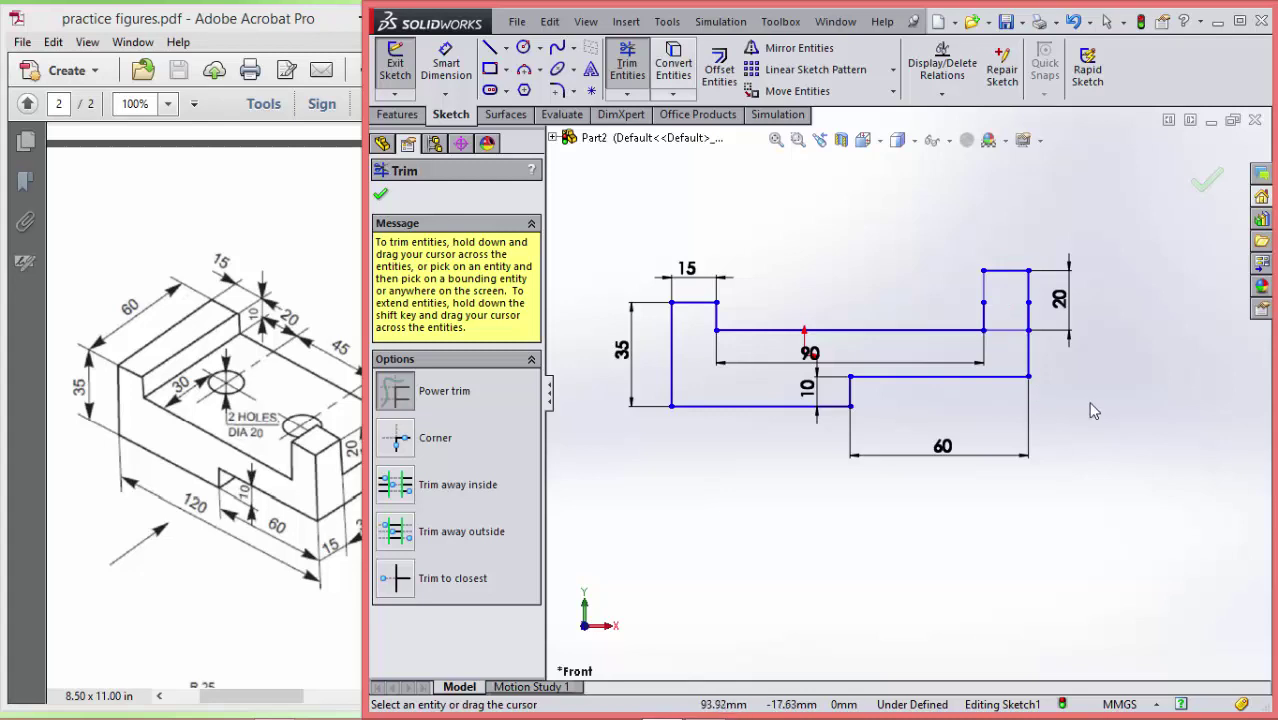
{"action": "left_click", "coordinate": [1208, 181]}
{"action": "left_click", "coordinate": [1187, 172]}
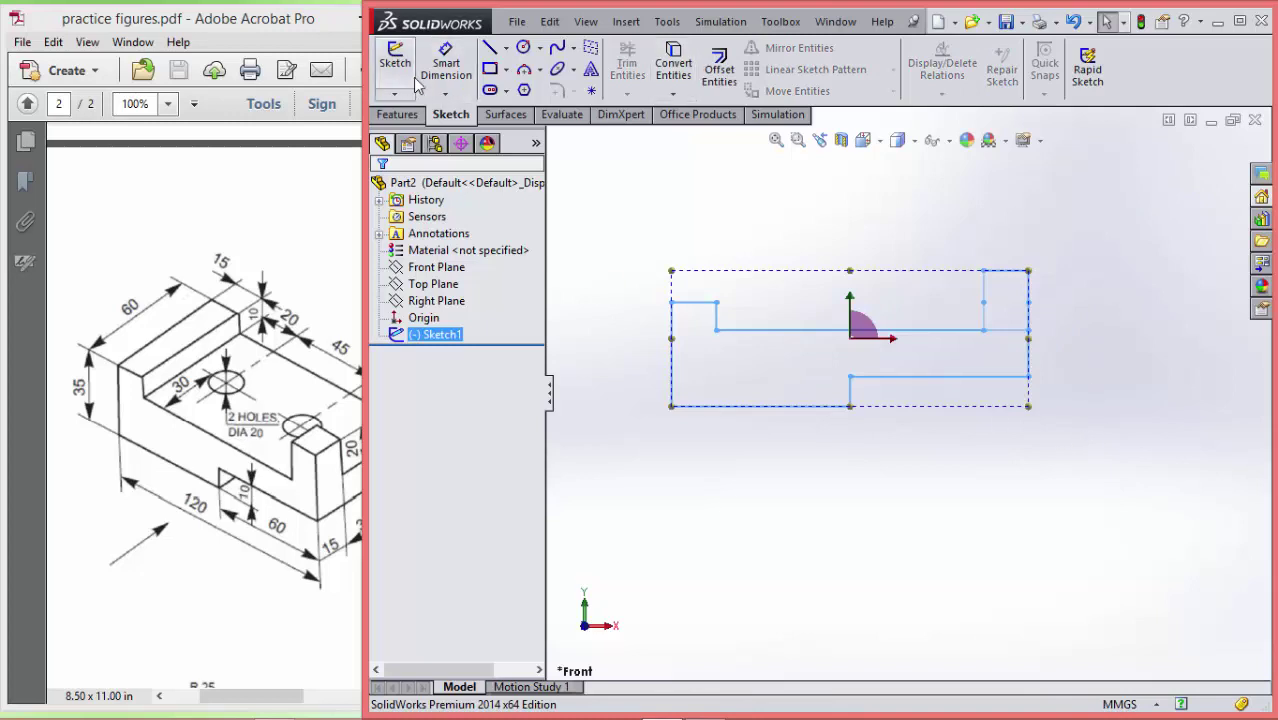
- Extrude both sketch regions 60 mm (15+30+15) in the reversed direction as Boss-Extrude1
{"action": "left_click", "coordinate": [397, 114]}
{"action": "left_click", "coordinate": [400, 70]}
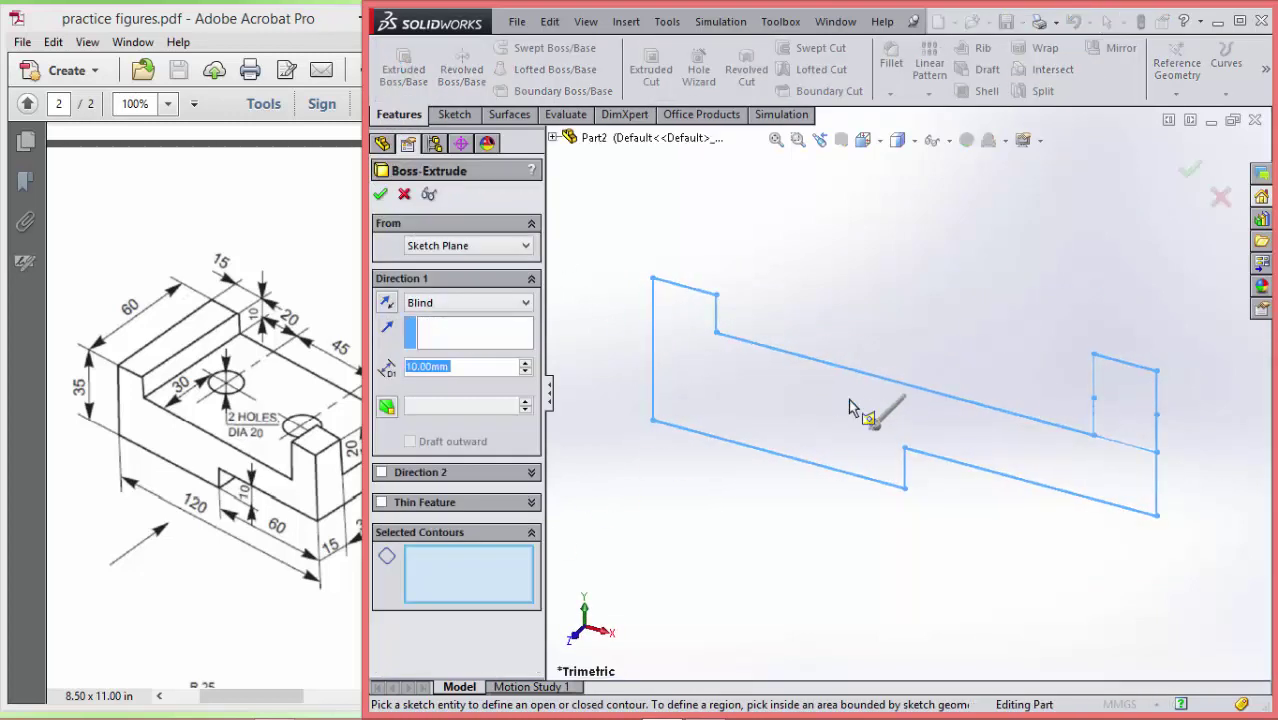
{"action": "left_click", "coordinate": [777, 368]}
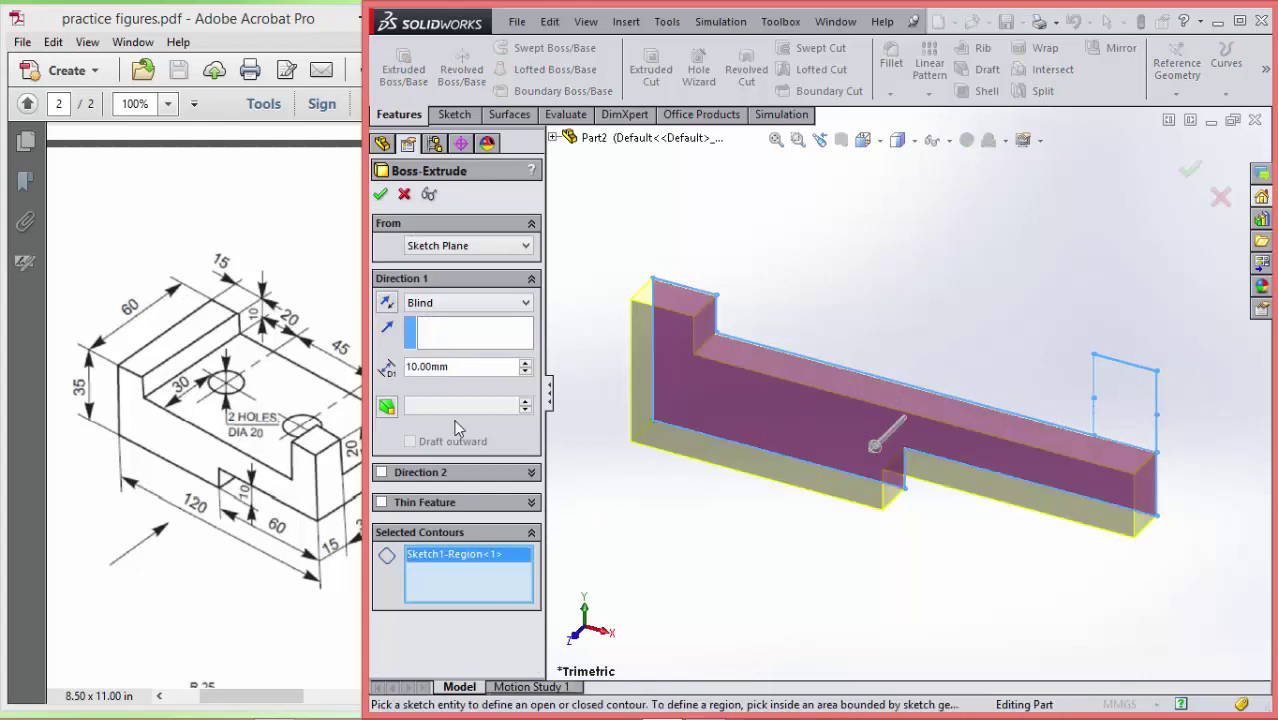
{"action": "left_click", "coordinate": [389, 327]}
{"action": "left_click", "coordinate": [311, 277]}
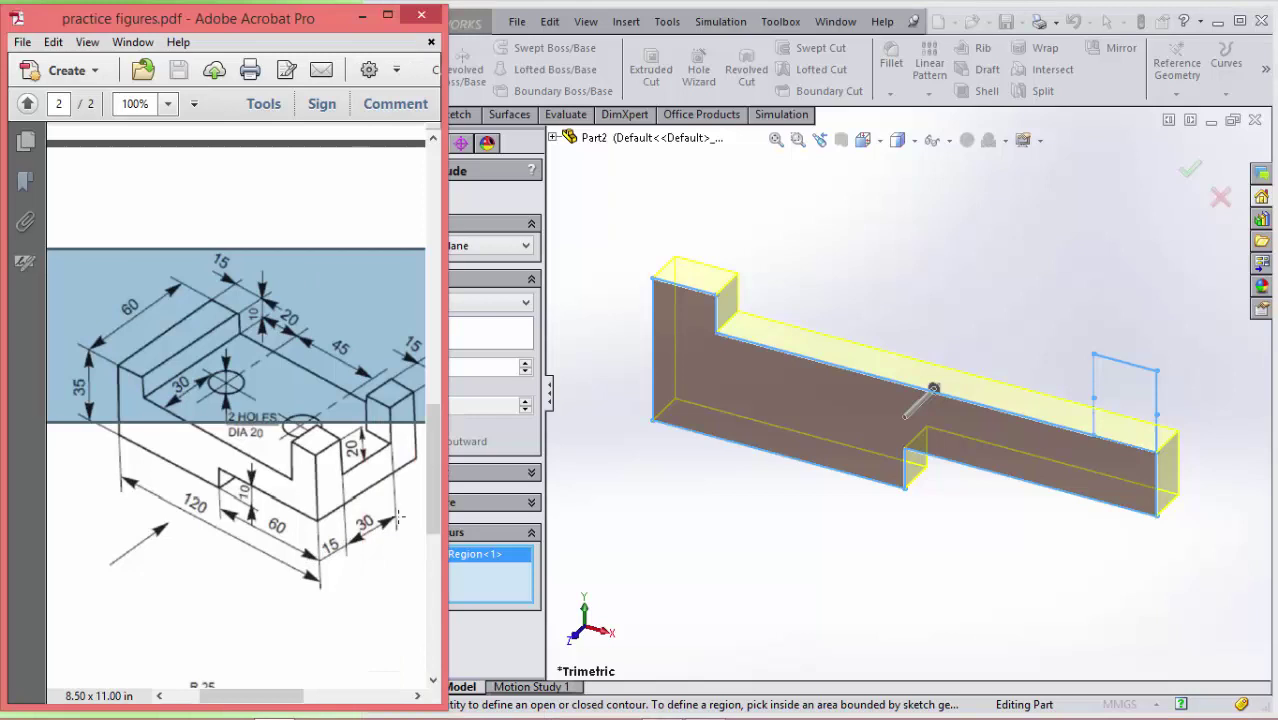
{"action": "left_click", "coordinate": [520, 215]}
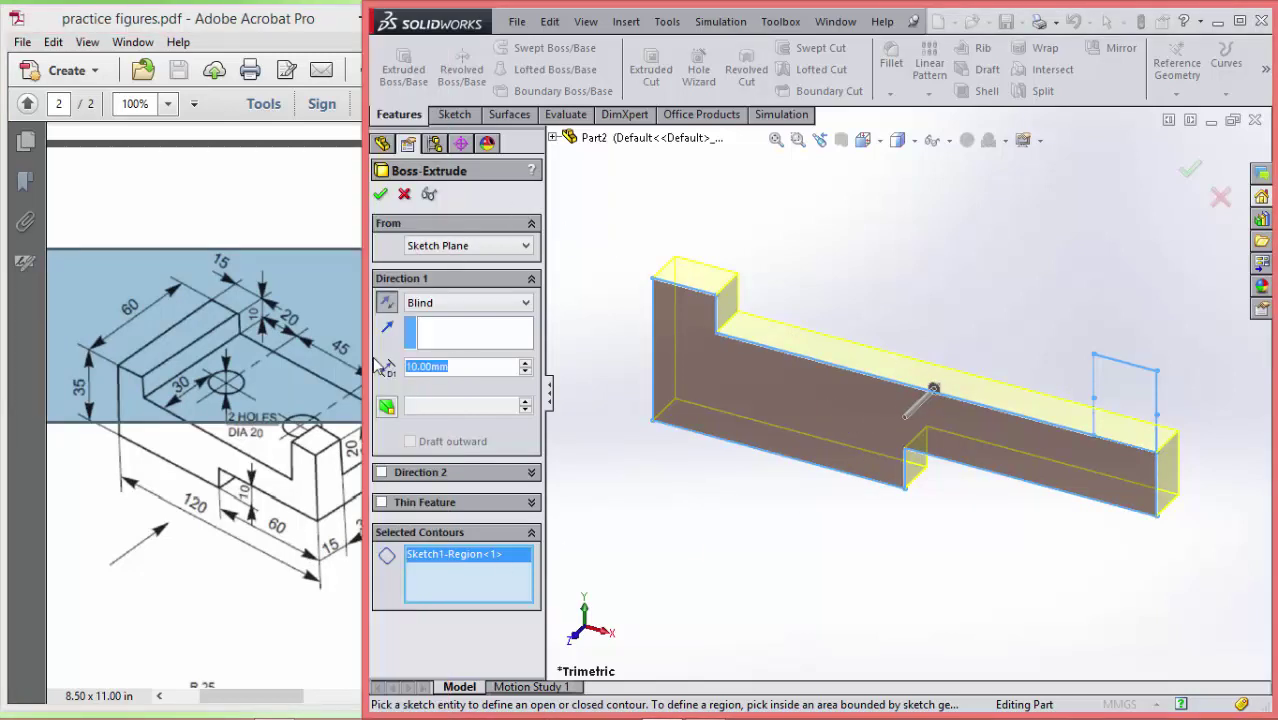
{"action": "type", "text": "15+30"}
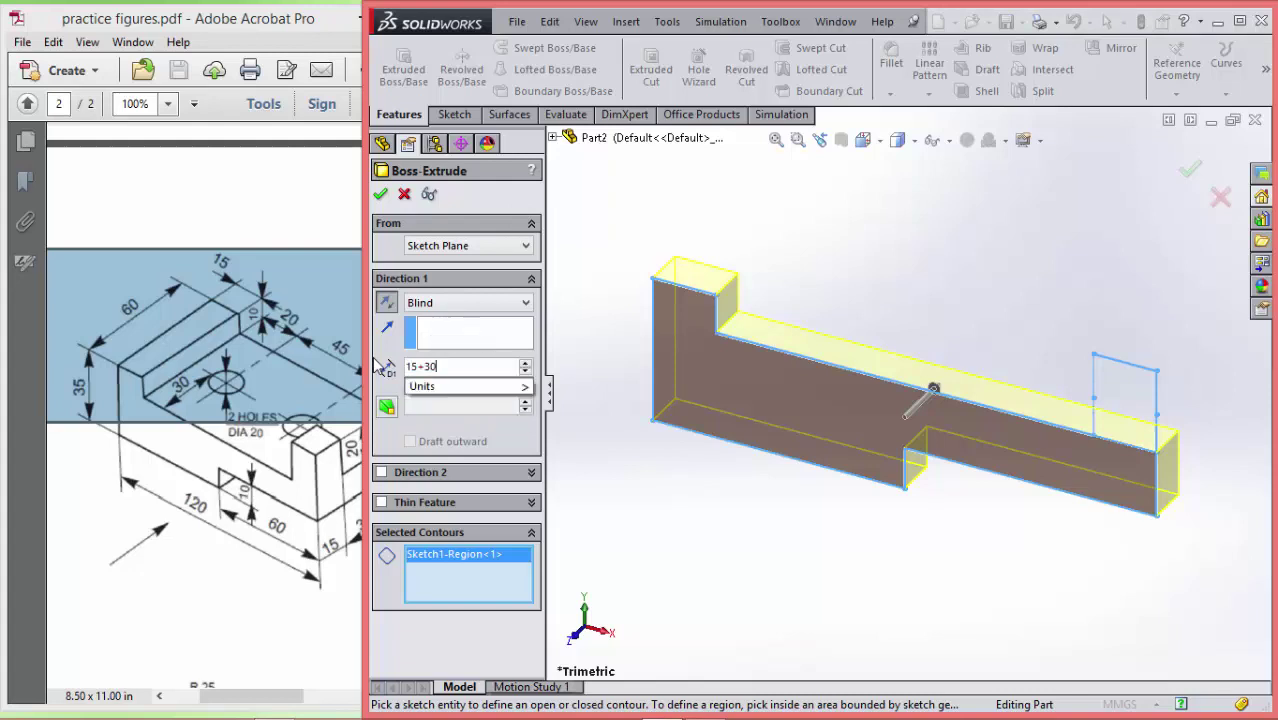
{"action": "type", "text": "+15"}
{"action": "key", "text": "Return"}
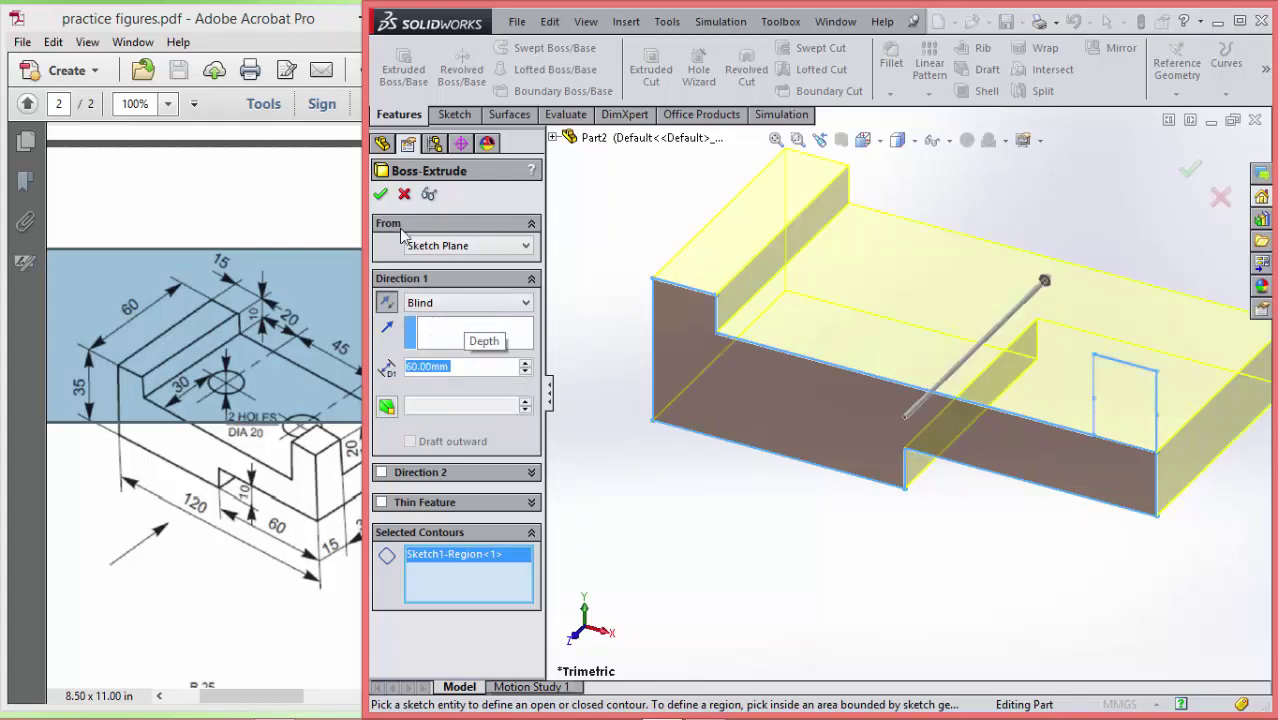
{"action": "left_click", "coordinate": [1120, 425]}
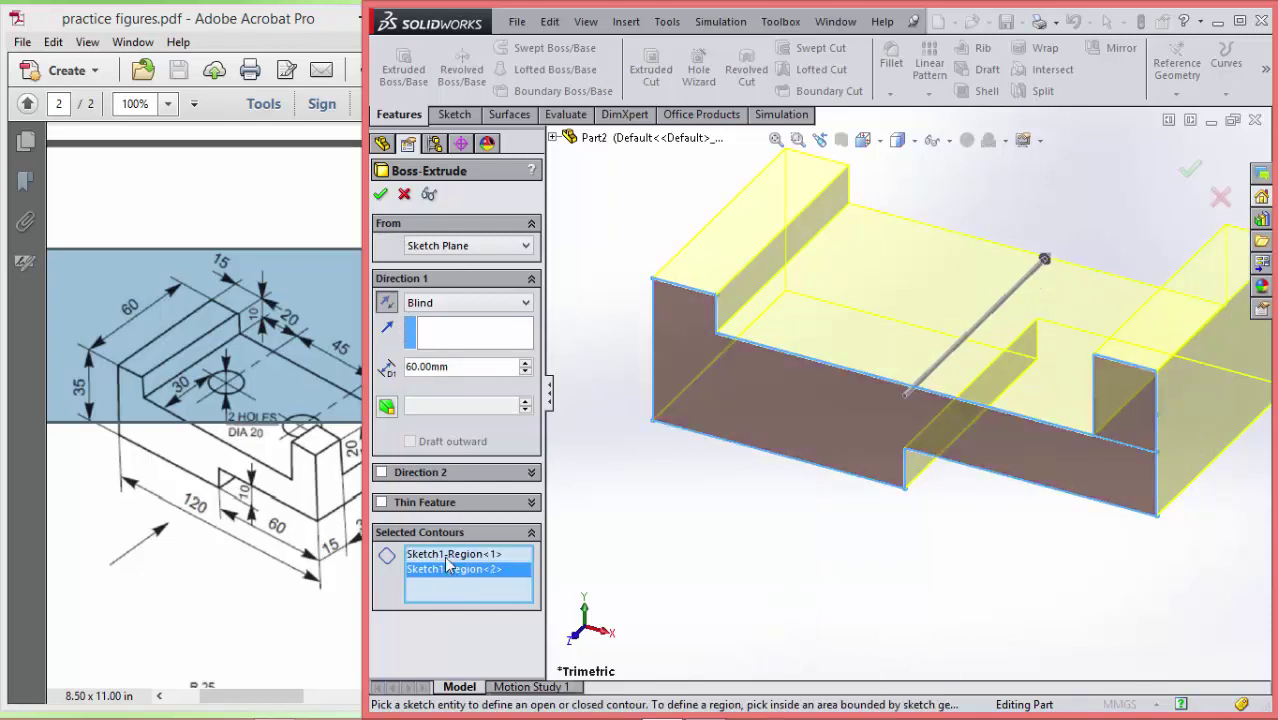
{"action": "left_click", "coordinate": [384, 194]}
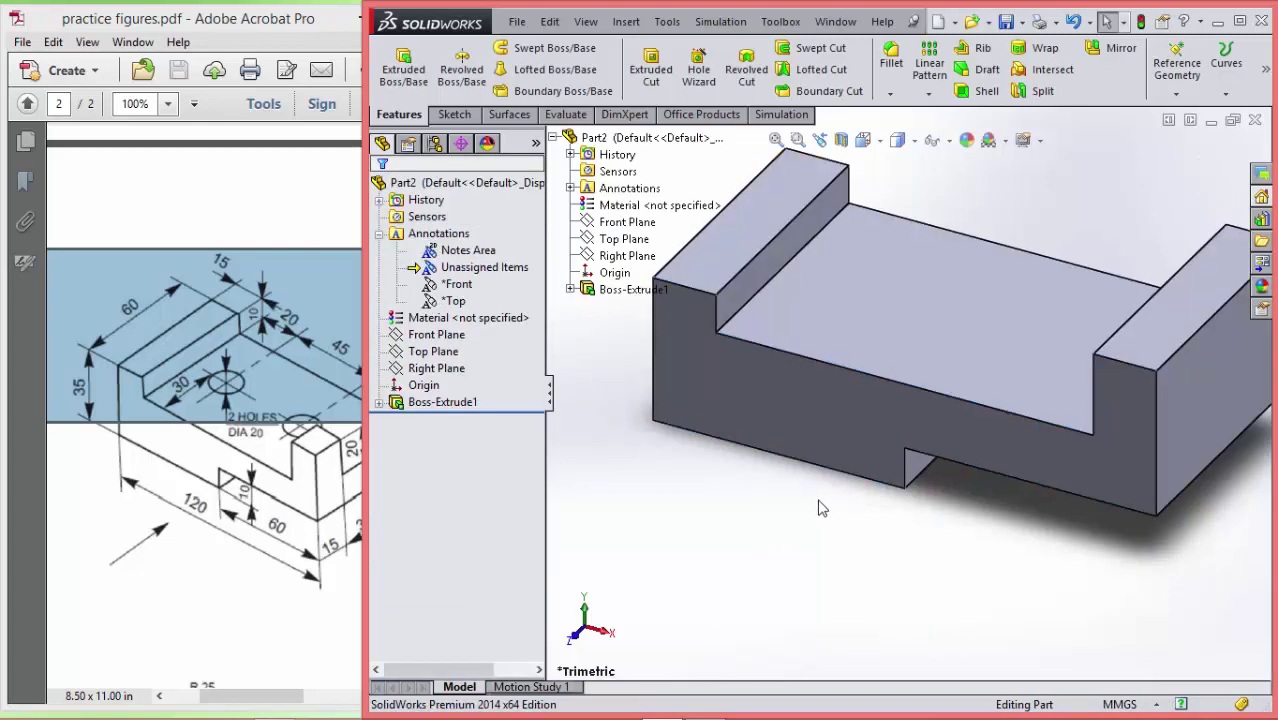
- Open a new sketch on the part's right end face, viewed from the Right
{"action": "scroll", "coordinate": [957, 490], "scroll_direction": "up", "scroll_amount": 1}
{"action": "scroll", "coordinate": [1097, 447], "scroll_direction": "down", "scroll_amount": 1}
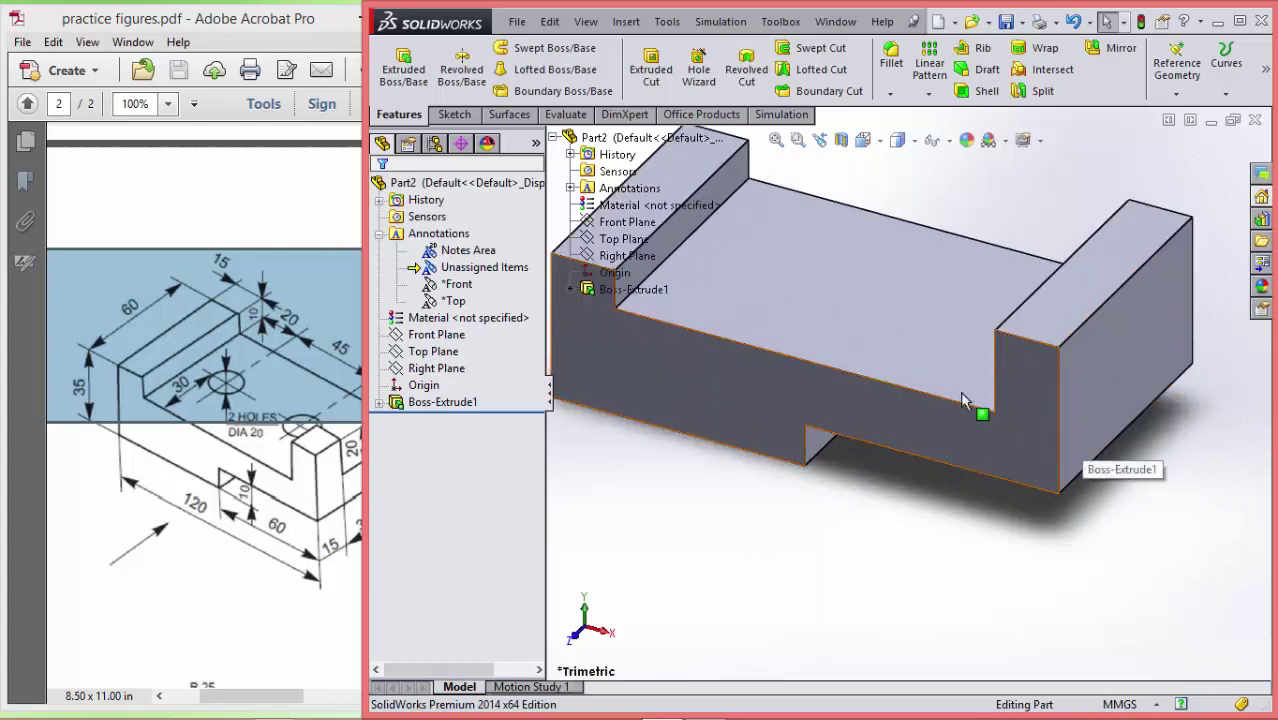
{"action": "left_click", "coordinate": [454, 114]}
{"action": "left_click", "coordinate": [395, 62]}
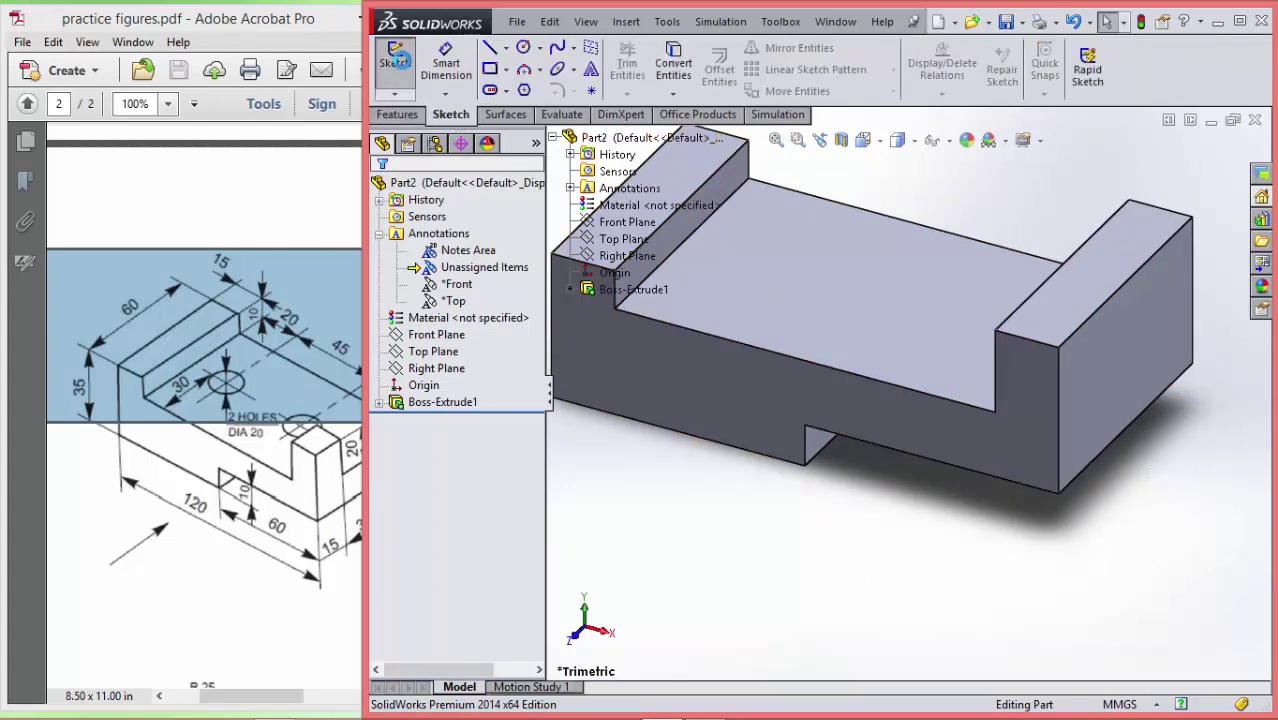
{"action": "left_click", "coordinate": [1150, 380]}
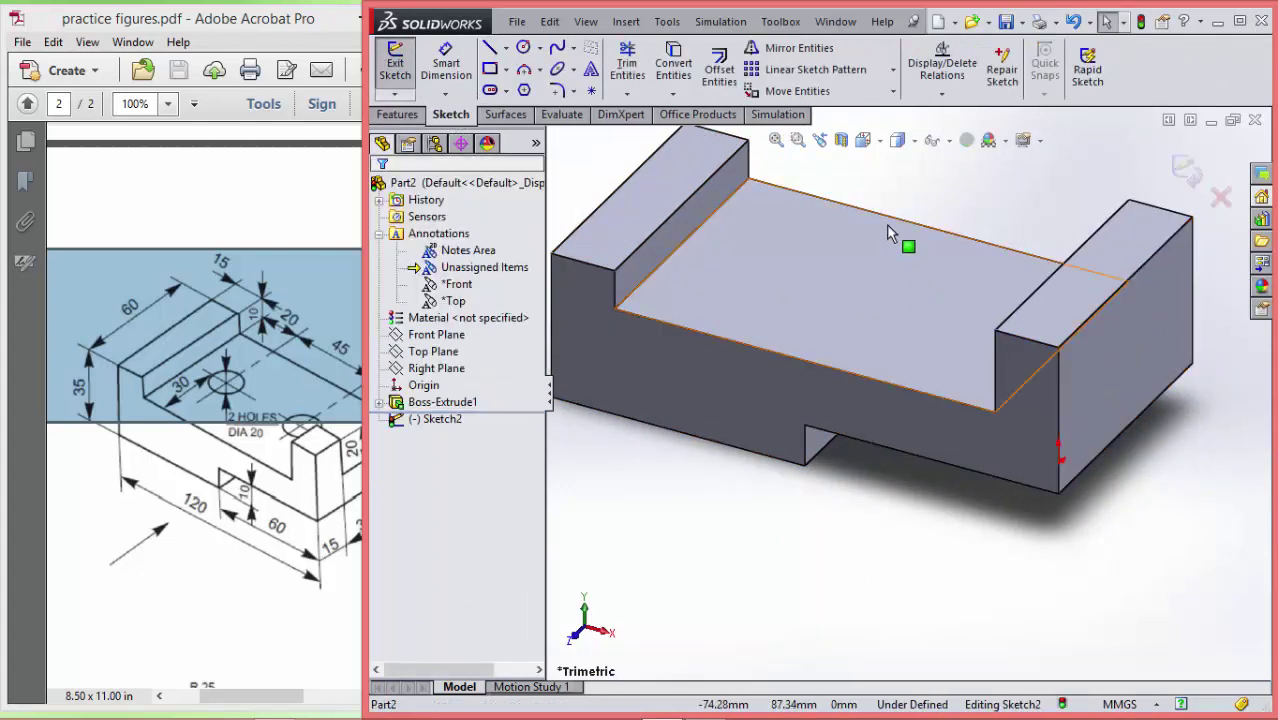
{"action": "scroll", "coordinate": [880, 146], "scroll_direction": "up", "scroll_amount": 2}
{"action": "left_click", "coordinate": [880, 146]}
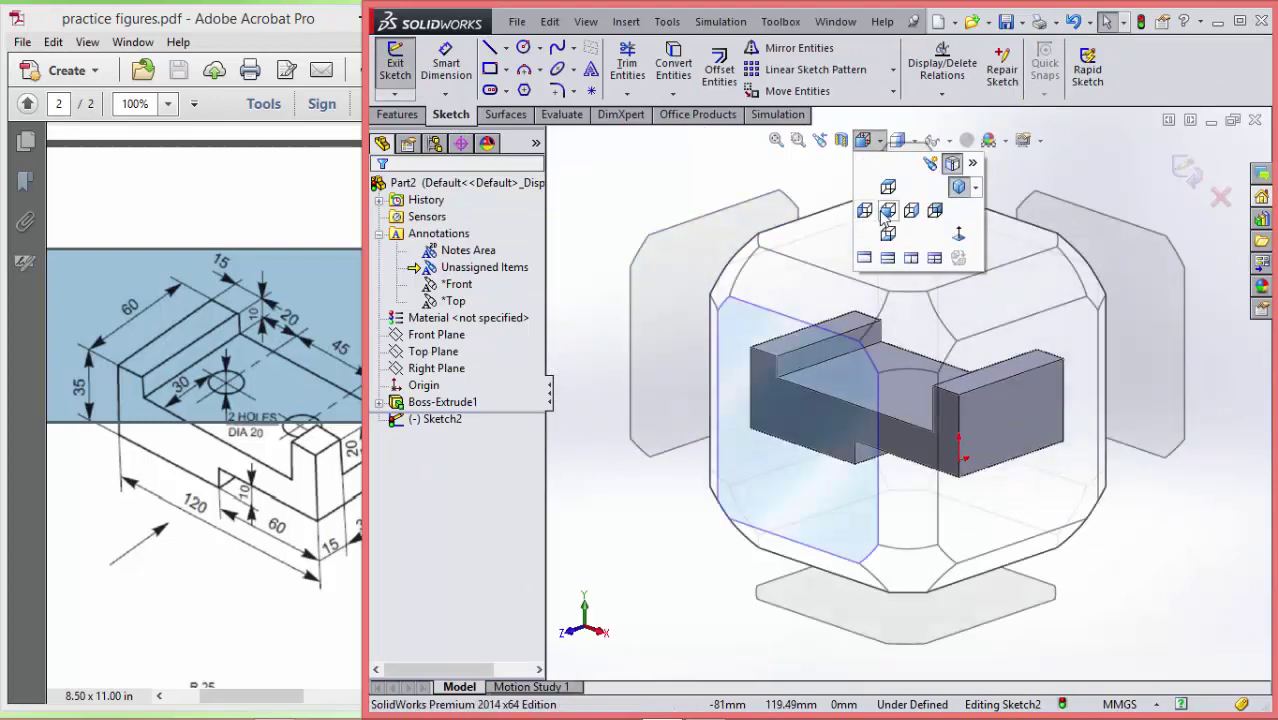
{"action": "left_click", "coordinate": [863, 140]}
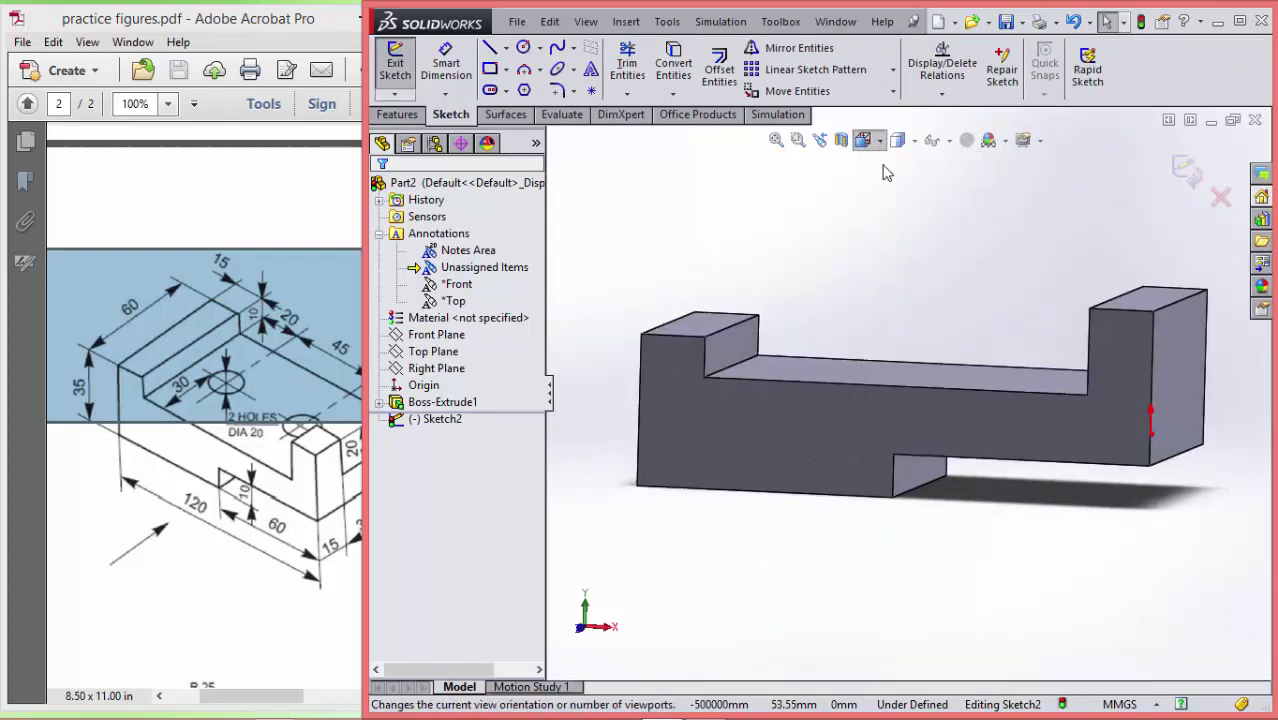
{"action": "left_click", "coordinate": [914, 214]}
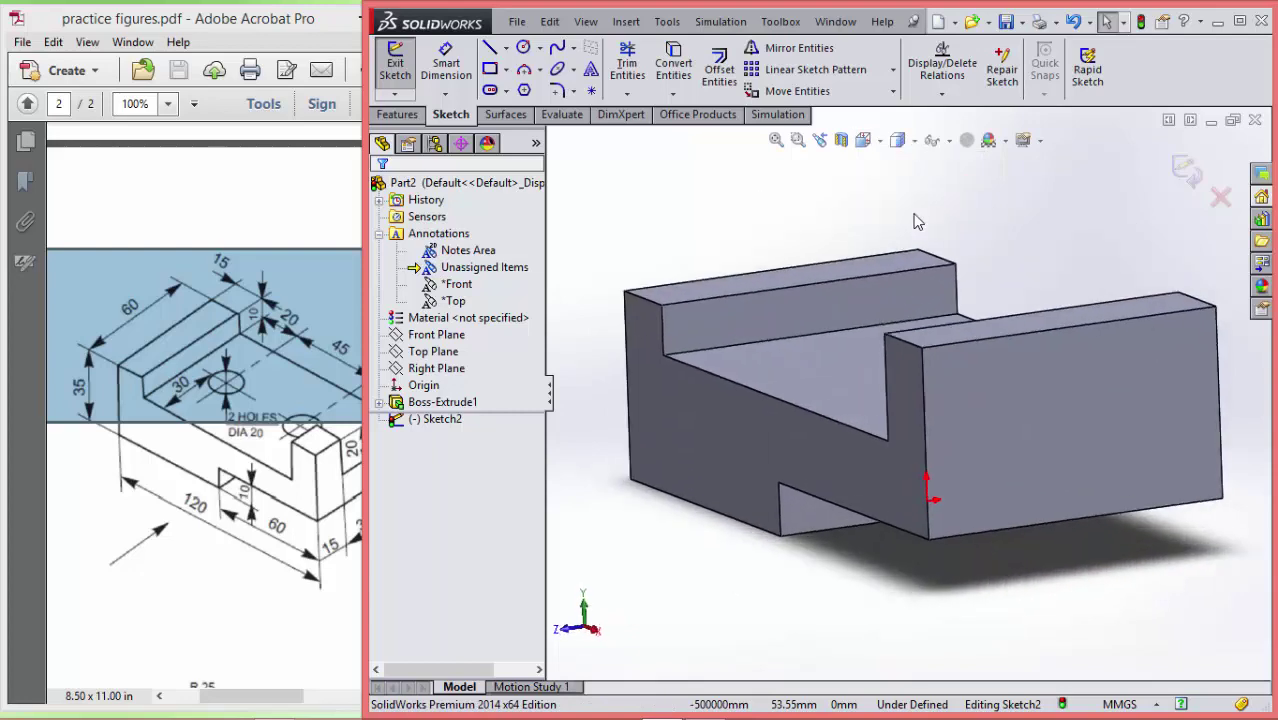
- Draw the slot rectangle on the end face, 20 mm high and 30 mm wide
{"action": "left_click", "coordinate": [491, 69]}
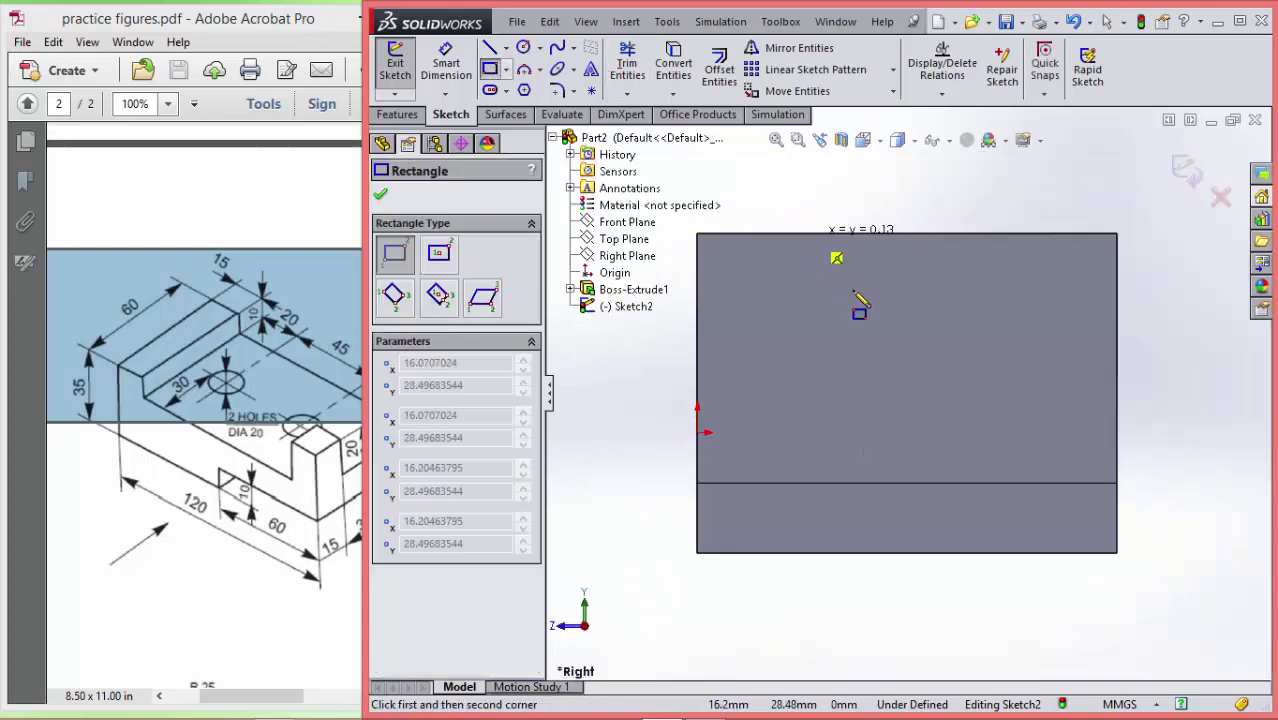
{"action": "left_click", "coordinate": [809, 233]}
{"action": "left_click", "coordinate": [1008, 375]}
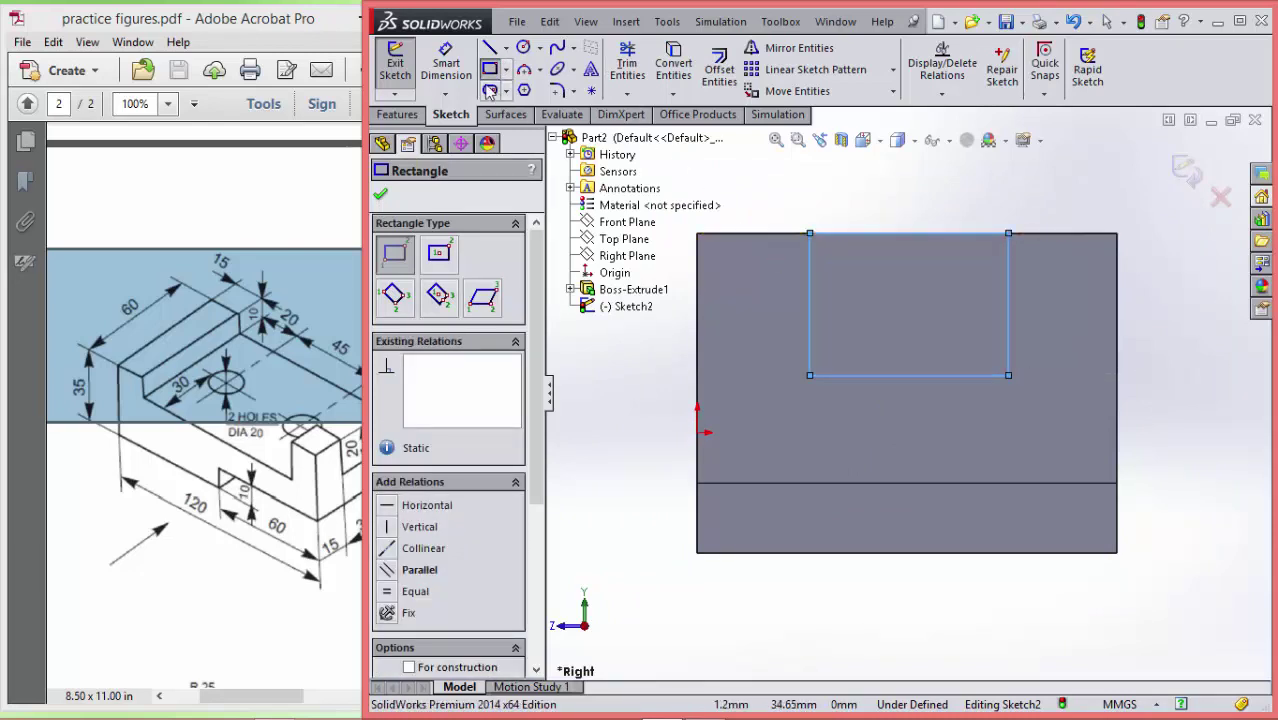
{"action": "left_click", "coordinate": [446, 62]}
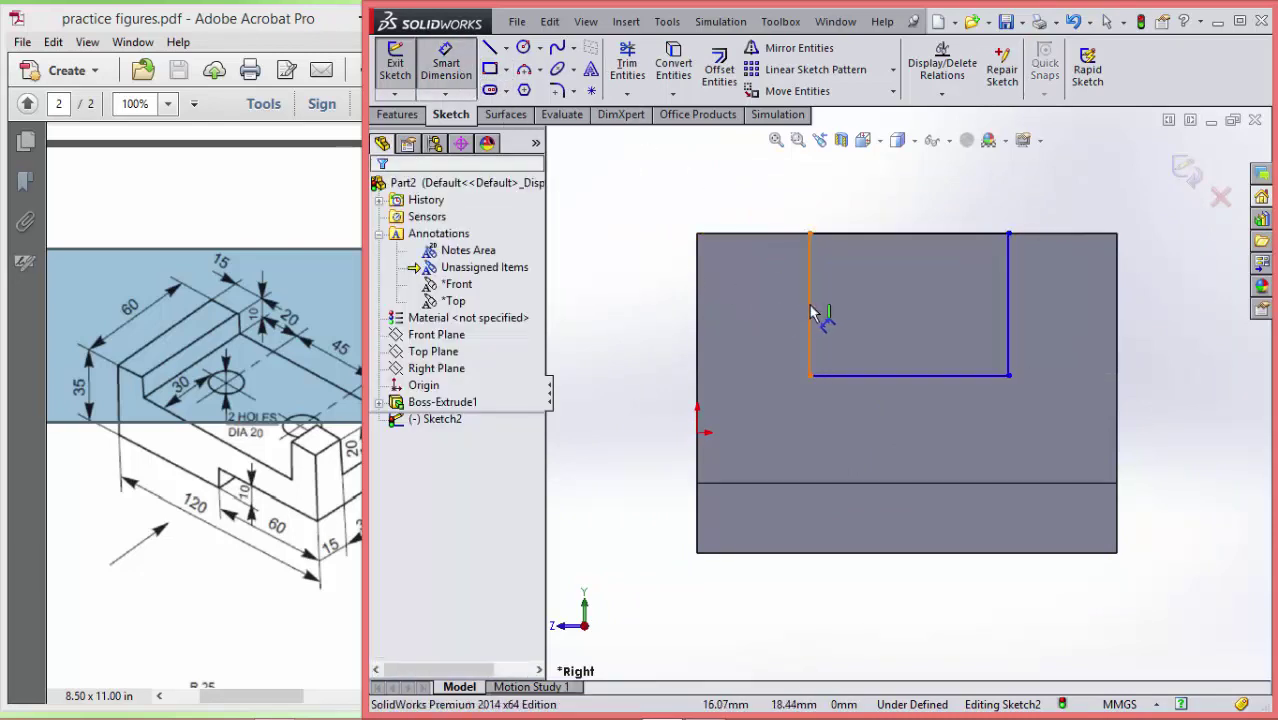
{"action": "left_click", "coordinate": [809, 315]}
{"action": "left_click", "coordinate": [775, 310]}
{"action": "type", "text": "20"}
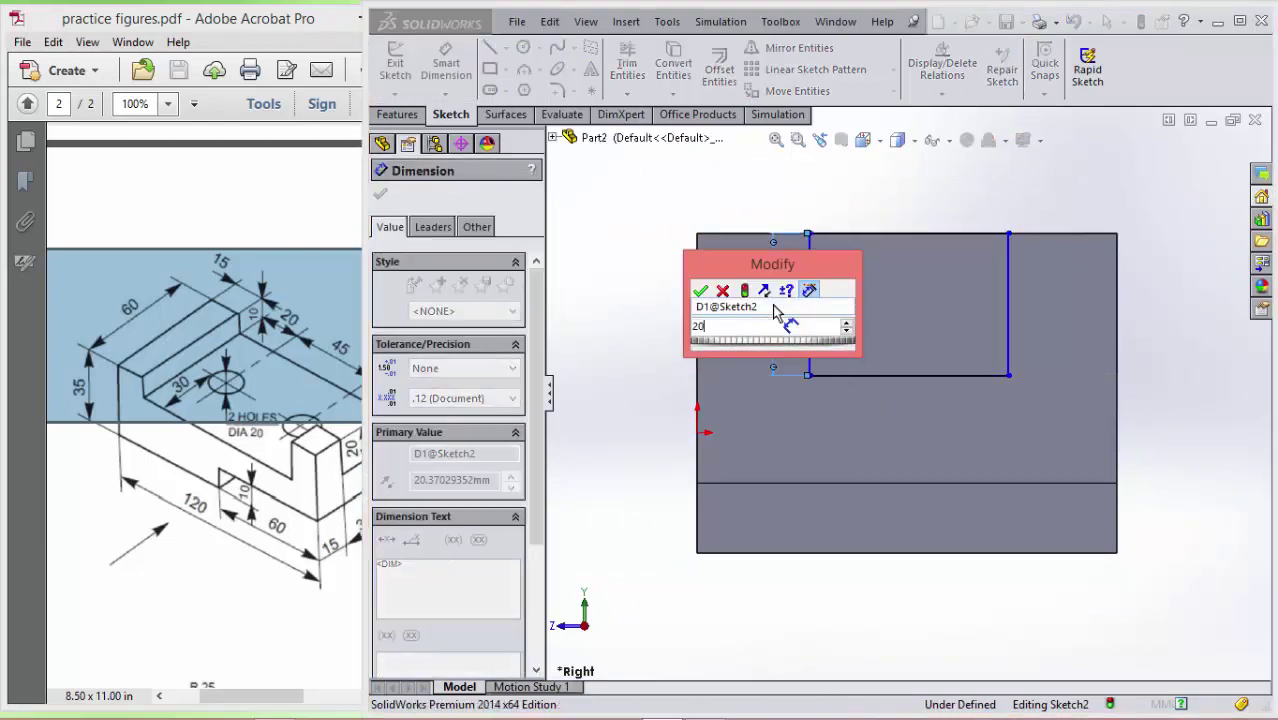
{"action": "key", "text": "Return"}
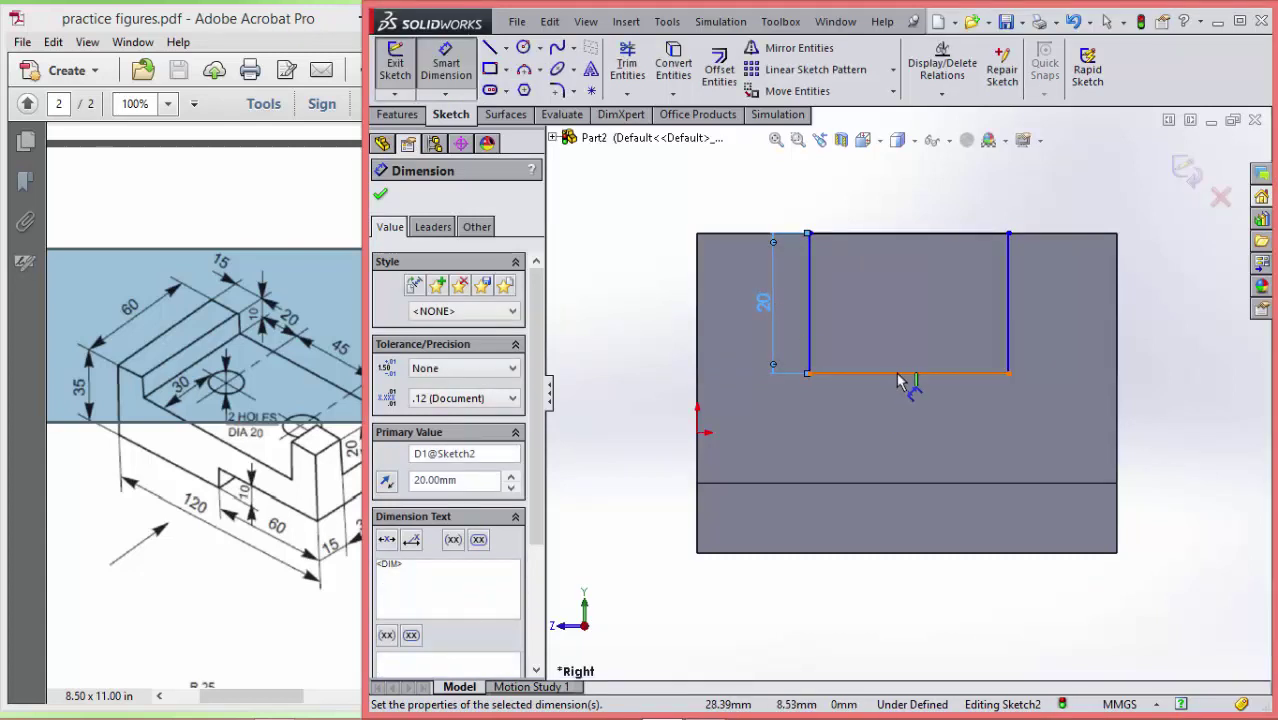
{"action": "left_click", "coordinate": [898, 376]}
{"action": "left_click", "coordinate": [899, 408]}
{"action": "type", "text": "3"}
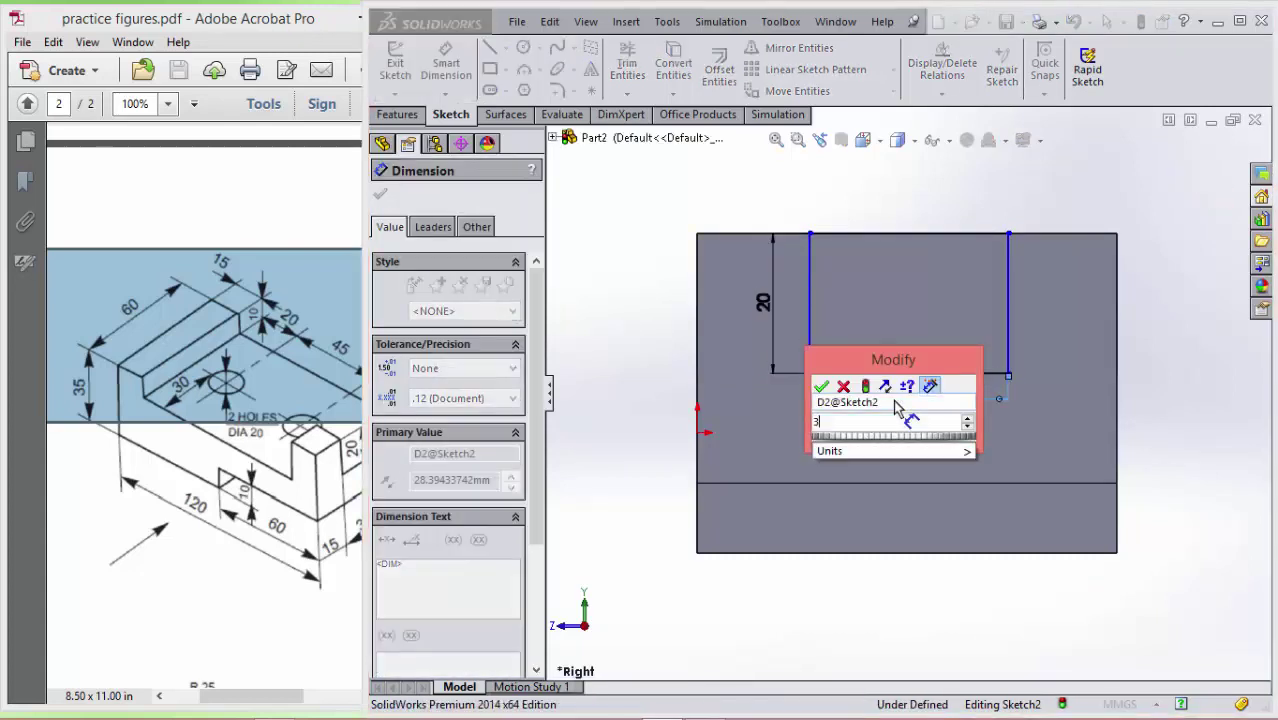
{"action": "type", "text": "0"}
{"action": "key", "text": "Return"}
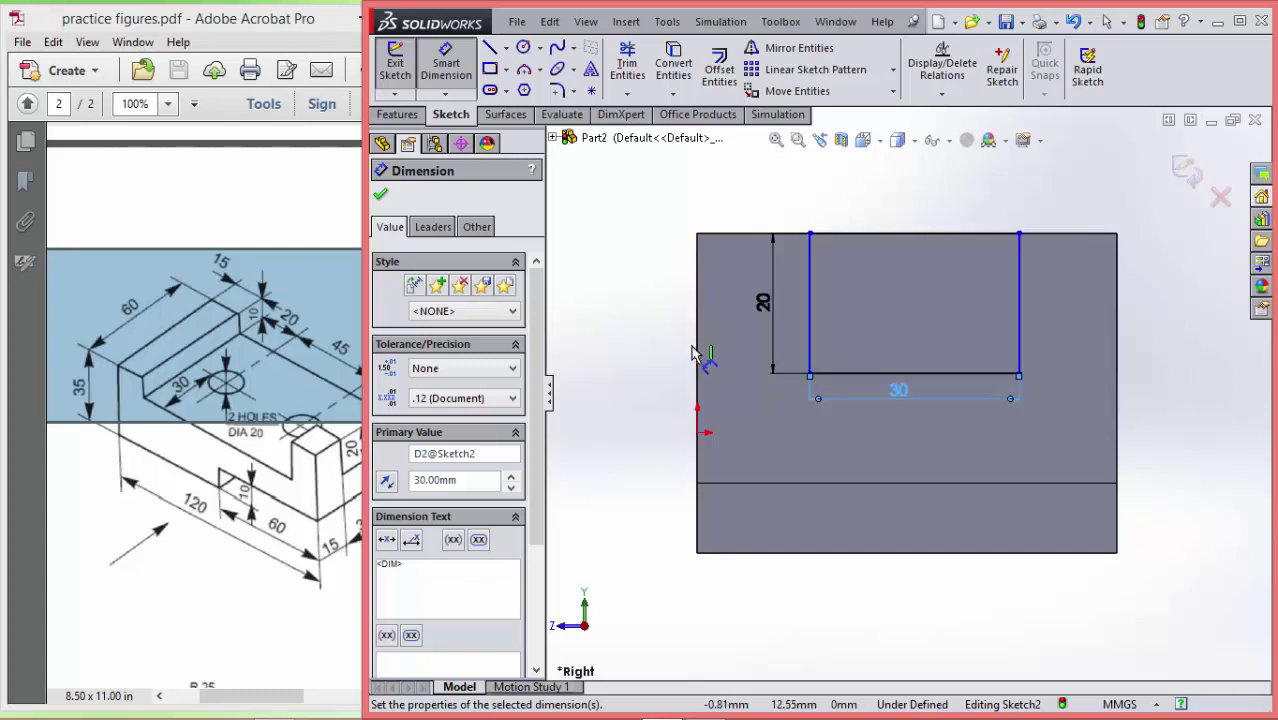
- Place the rectangle 15 mm from the face's left edge and close the sketch
{"action": "left_click", "coordinate": [699, 295]}
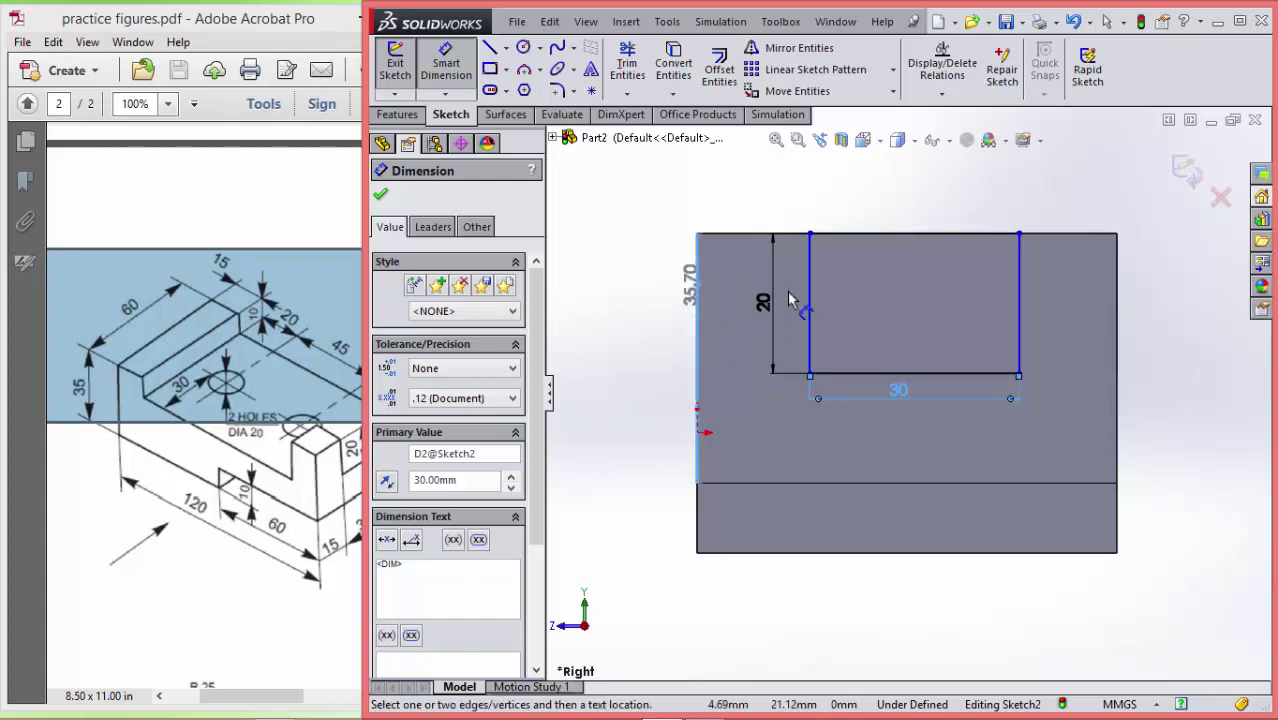
{"action": "left_click", "coordinate": [811, 296]}
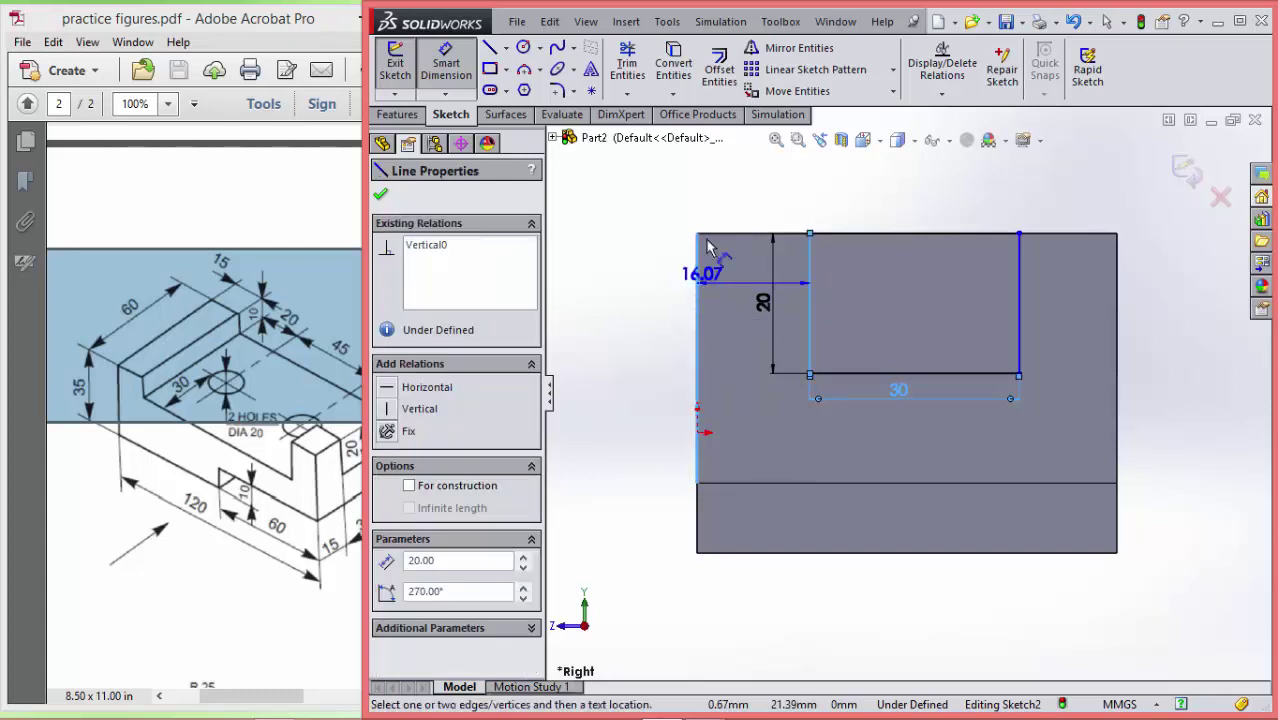
{"action": "left_click", "coordinate": [730, 207]}
{"action": "type", "text": "15"}
{"action": "key", "text": "Return"}
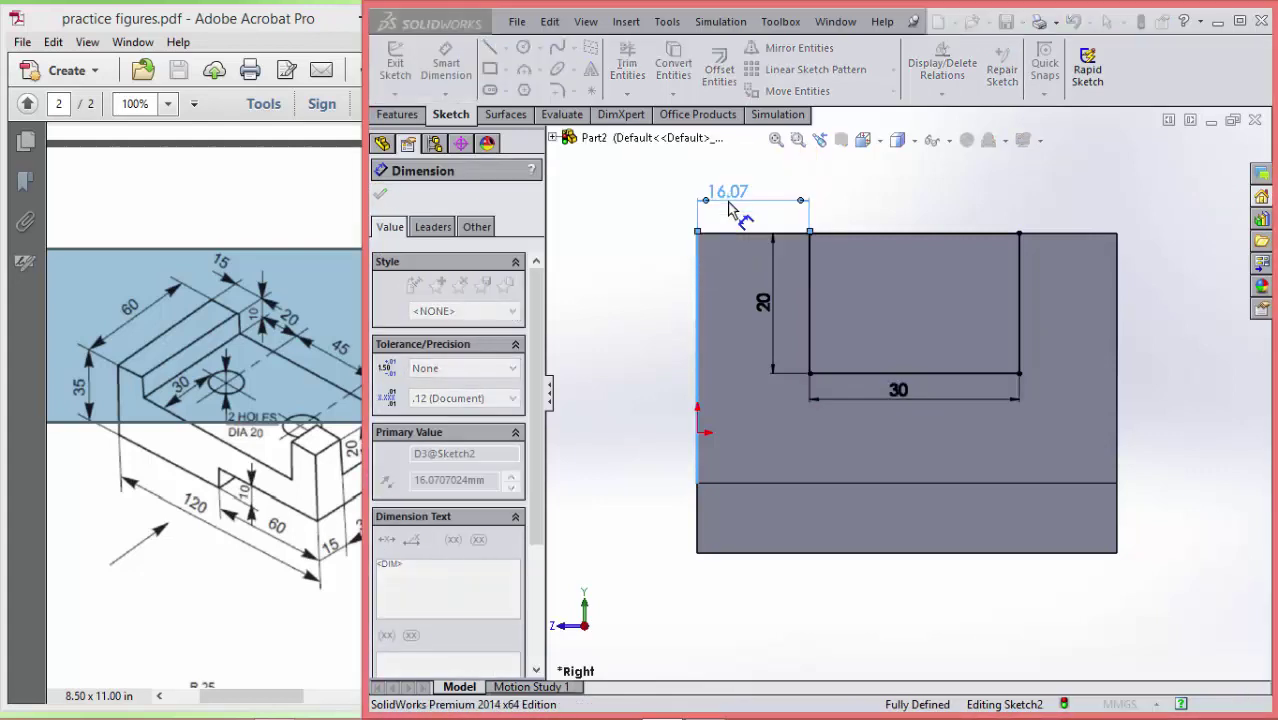
{"action": "left_click", "coordinate": [1197, 185]}
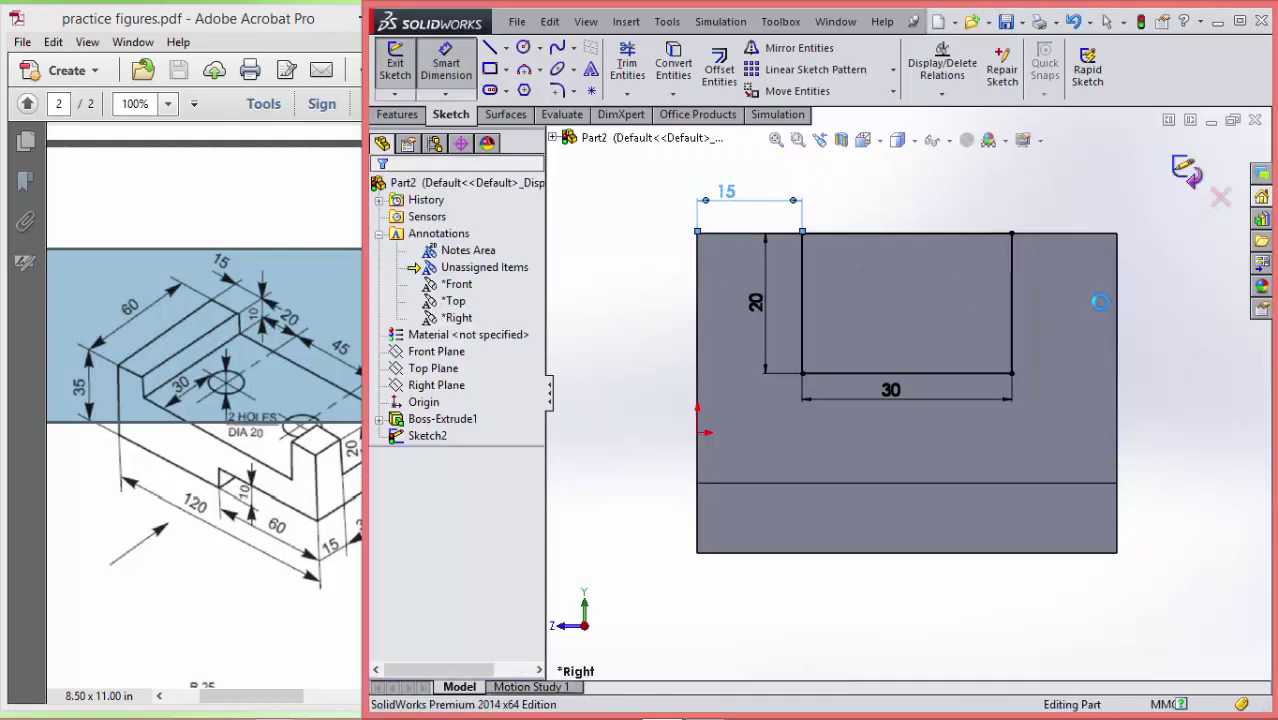
{"action": "left_click", "coordinate": [397, 114]}
{"action": "left_click", "coordinate": [650, 68]}
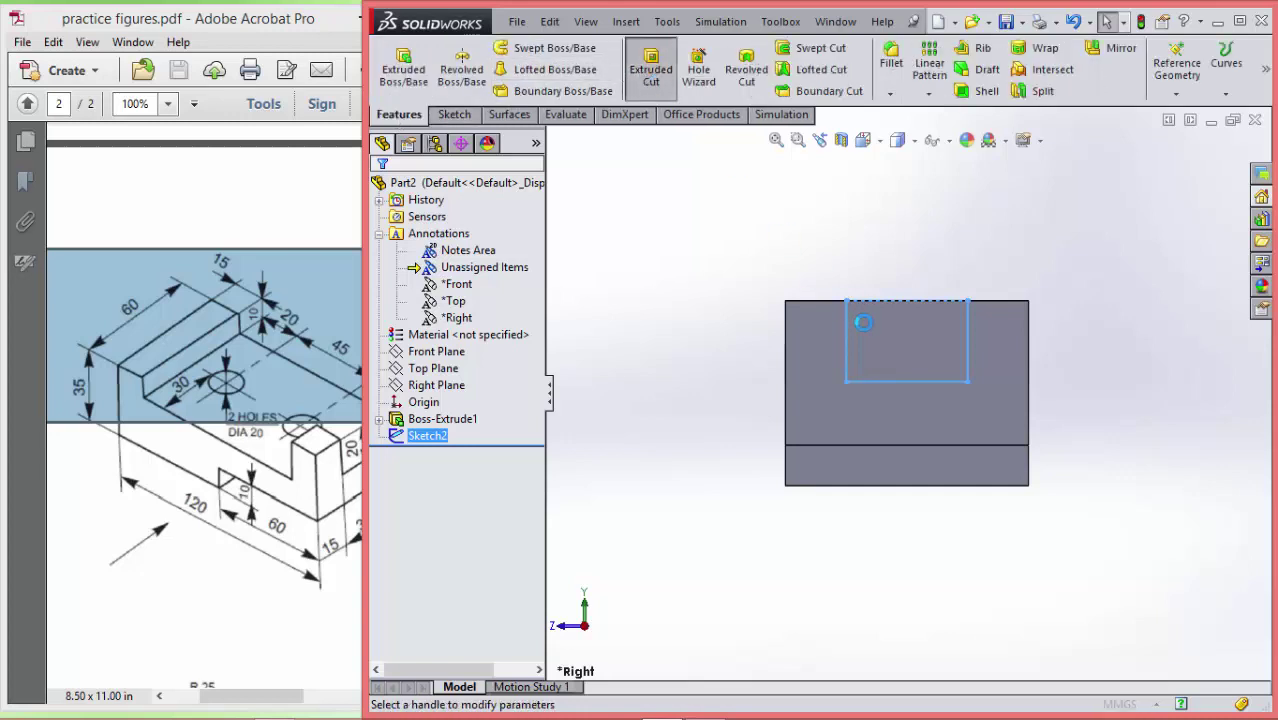
- Check the 60 mm blind cut in Isometric view and accept Cut-Extrude1
{"action": "left_click", "coordinate": [862, 140]}
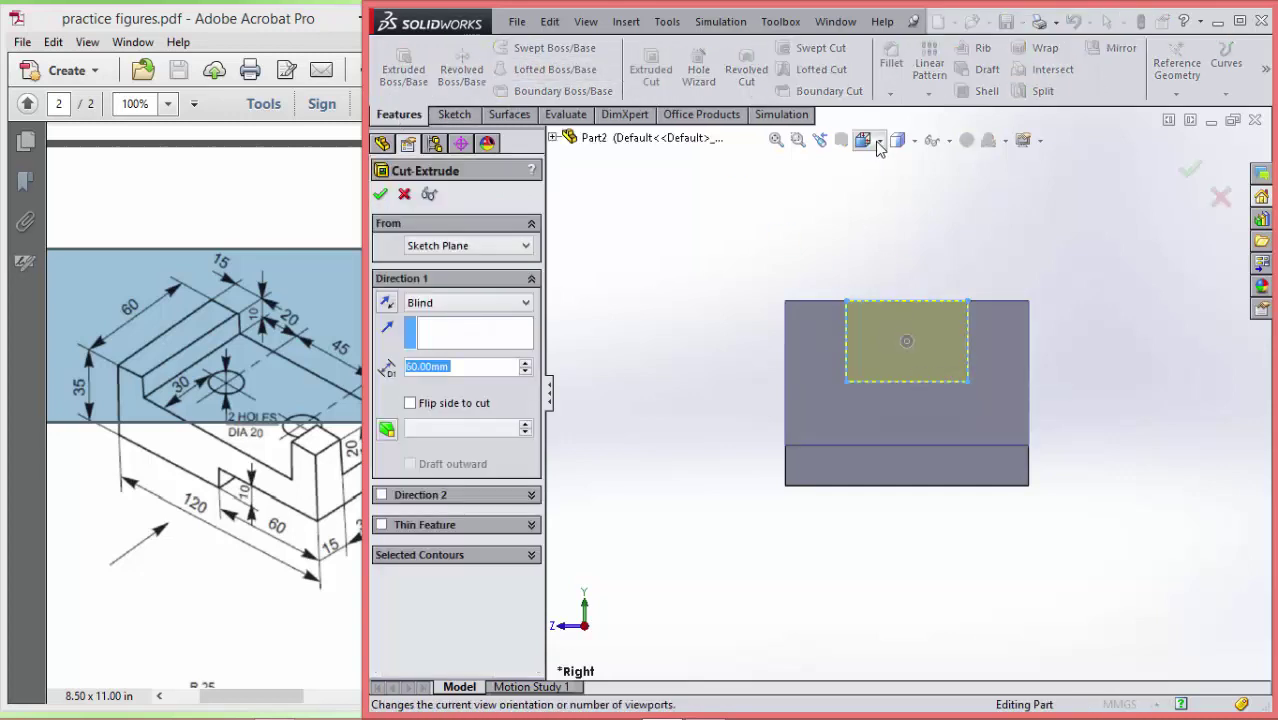
{"action": "left_click", "coordinate": [887, 152]}
{"action": "left_click", "coordinate": [953, 165]}
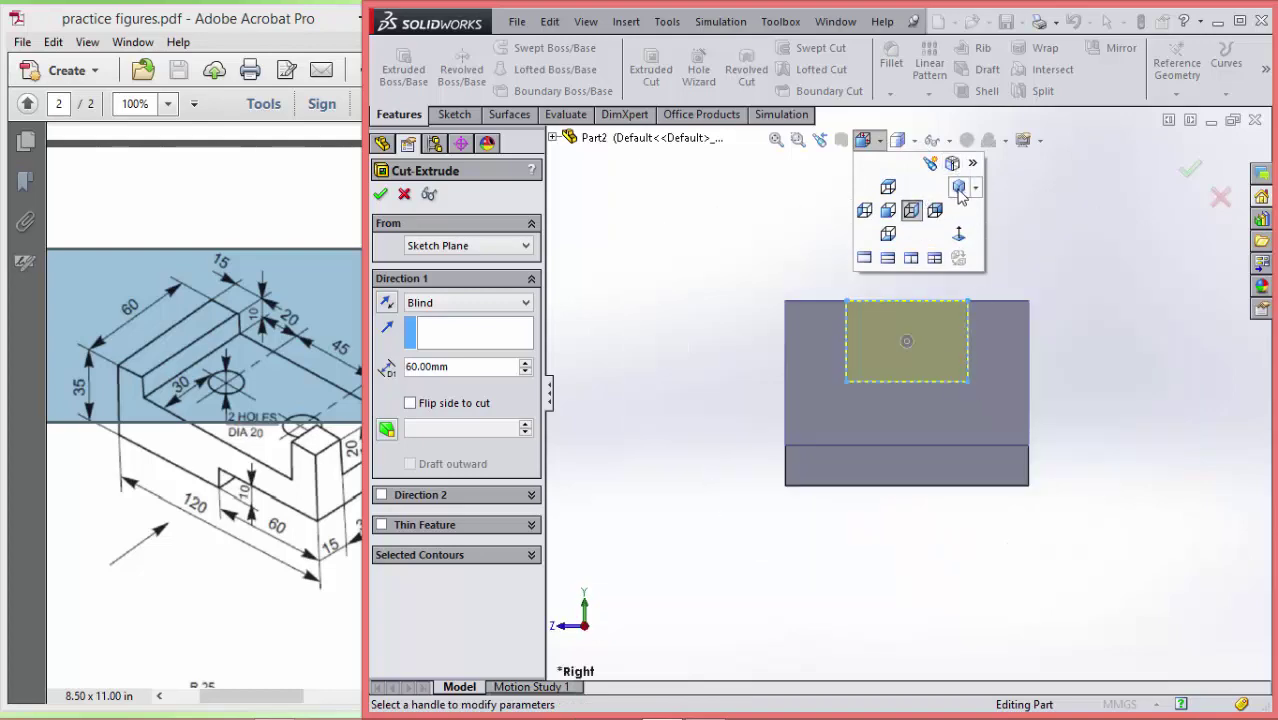
{"action": "left_click", "coordinate": [958, 189]}
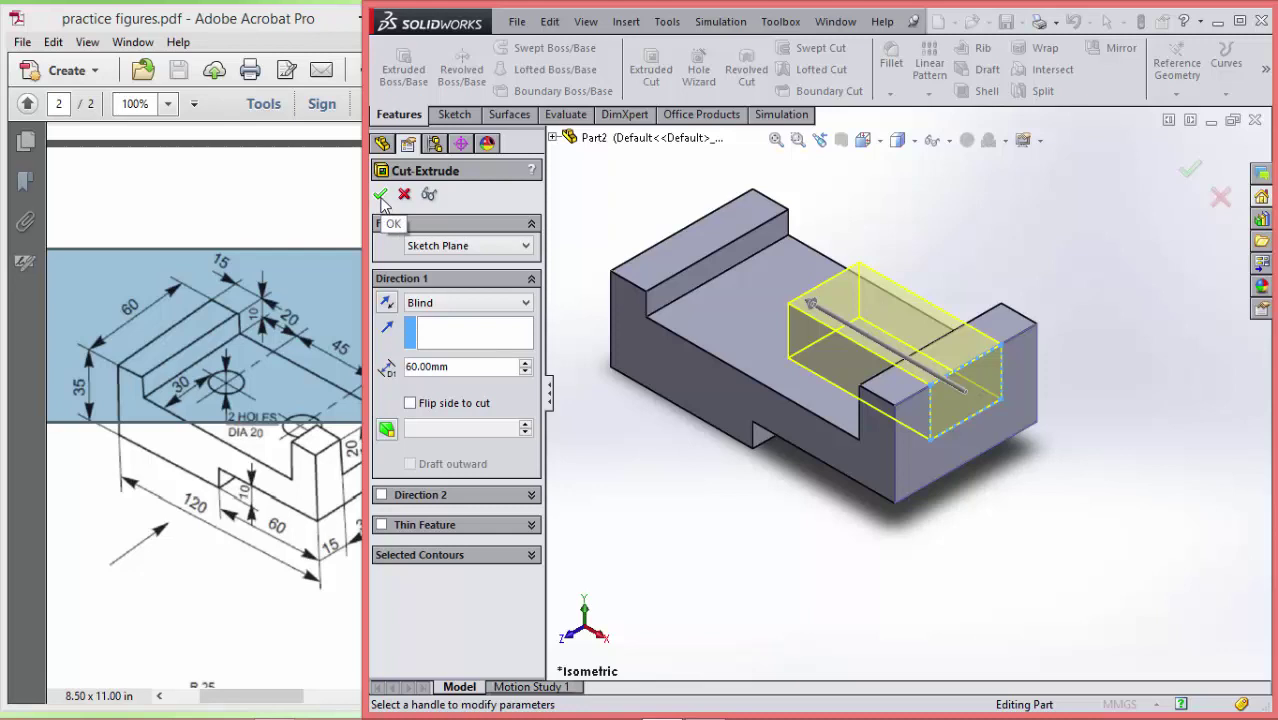
{"action": "left_click", "coordinate": [380, 195]}
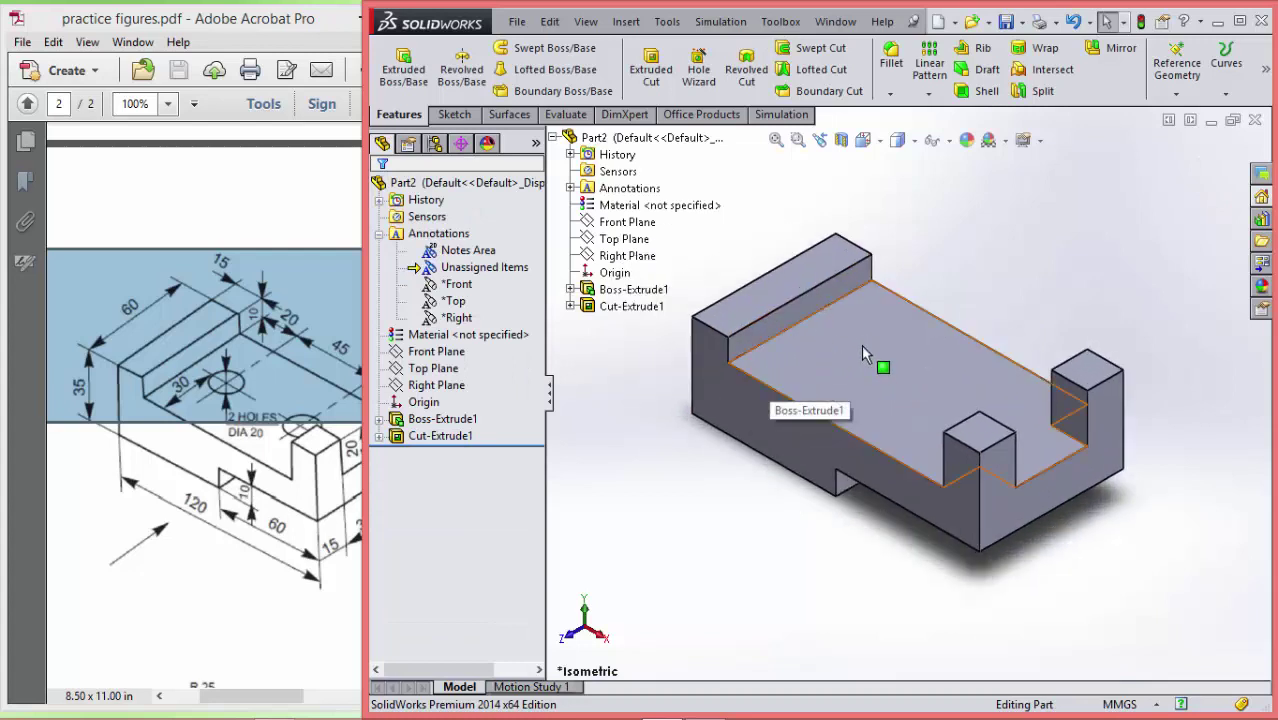
- Check the PDF drawing, then start a new sketch on the base's top face
{"action": "left_click", "coordinate": [198, 203]}
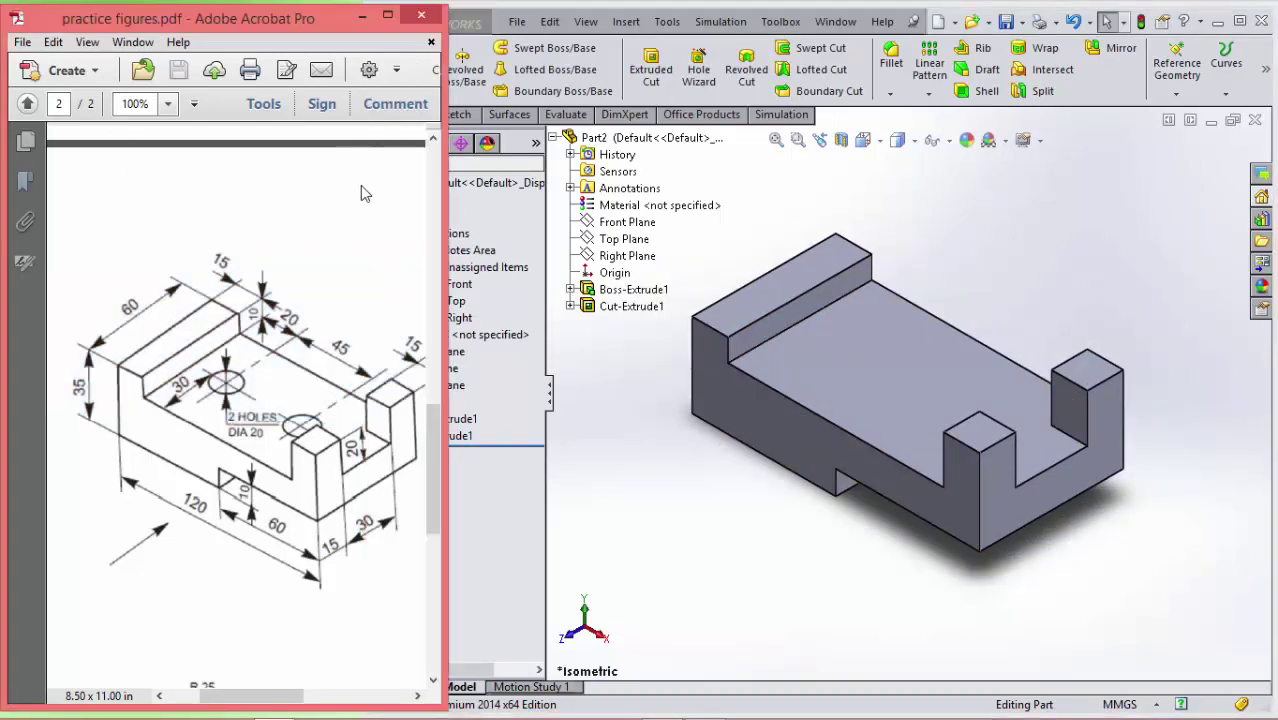
{"action": "left_click", "coordinate": [877, 370]}
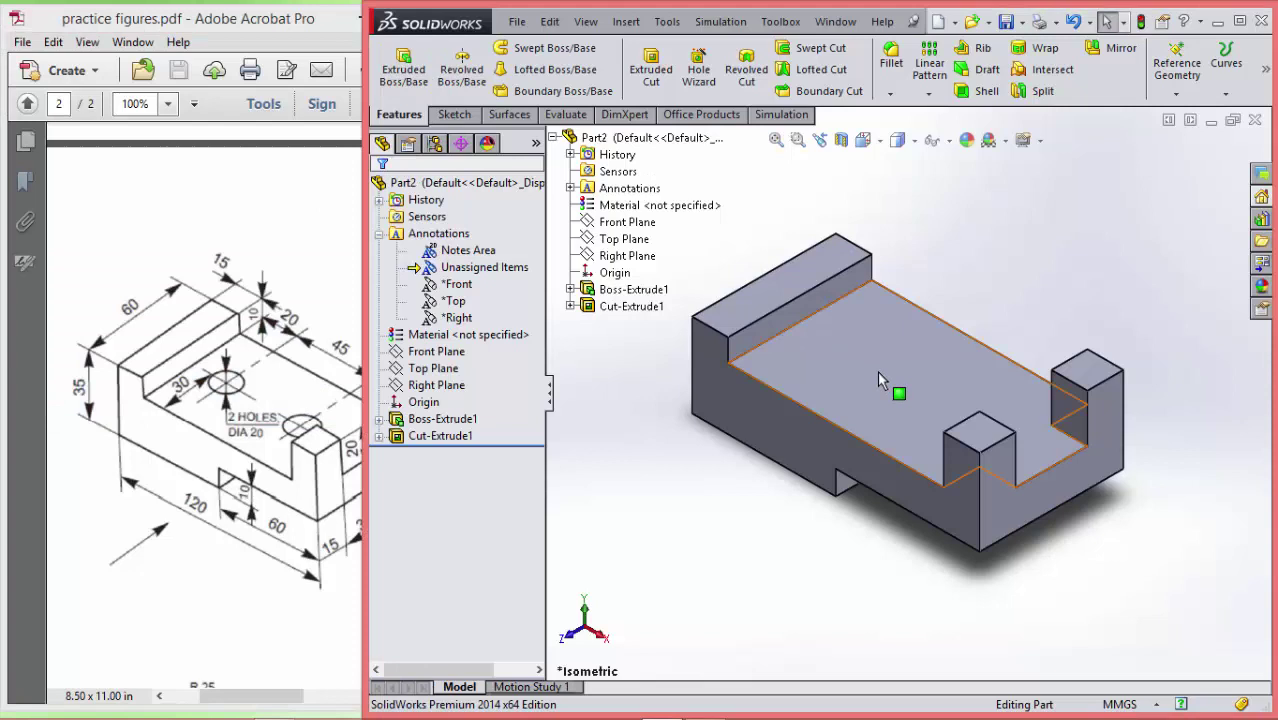
{"action": "left_click", "coordinate": [462, 115]}
{"action": "left_click", "coordinate": [398, 63]}
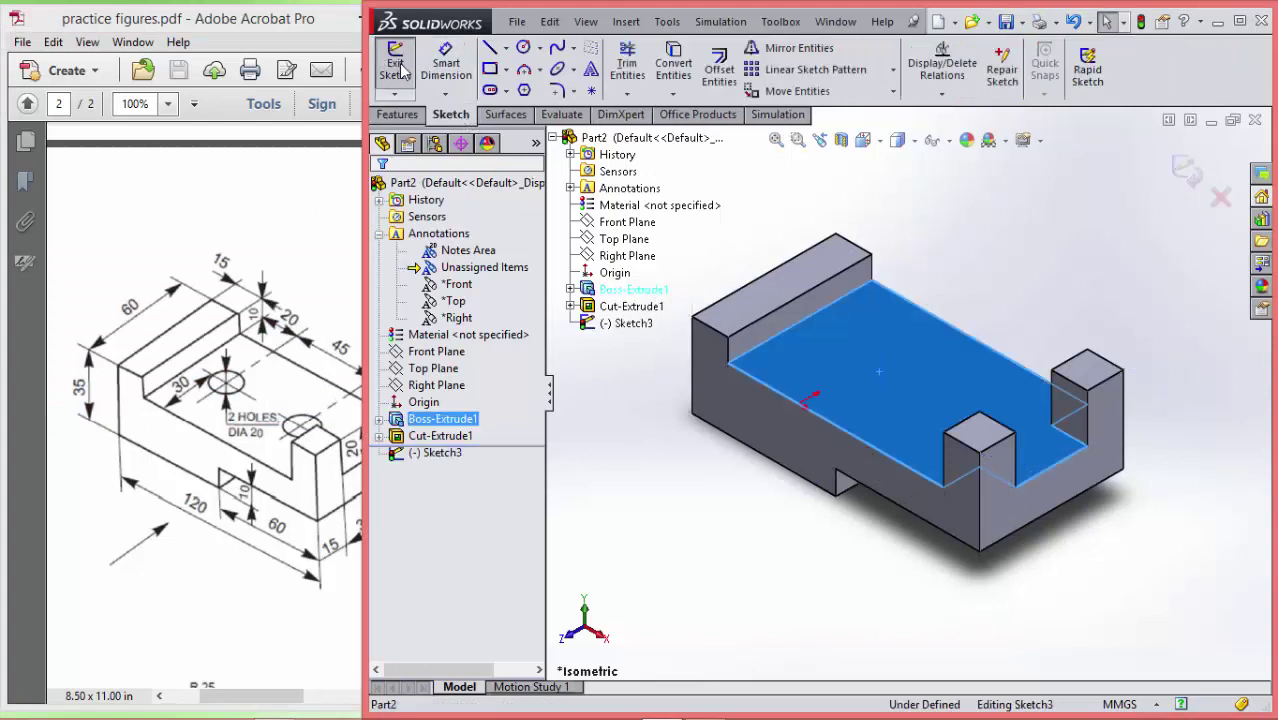
- Draw two hole circles on the top-face sketch
{"action": "left_click", "coordinate": [524, 48]}
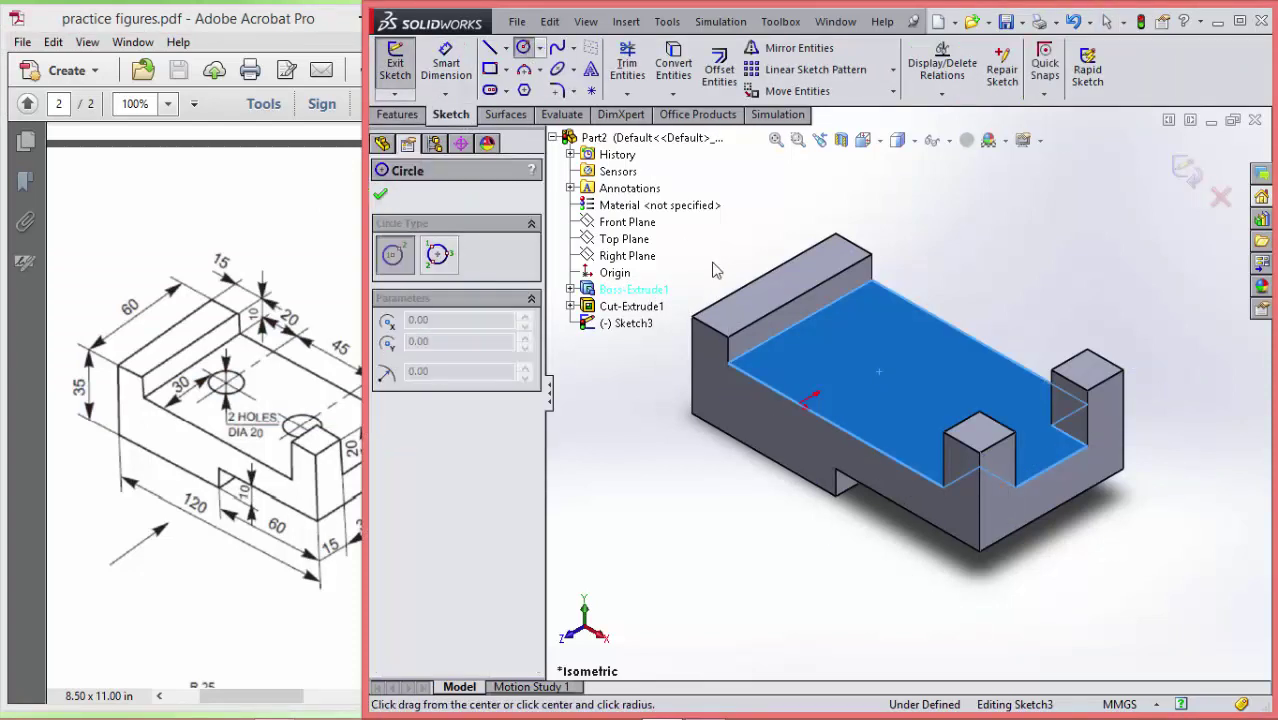
{"action": "left_click", "coordinate": [845, 347]}
{"action": "left_click", "coordinate": [877, 330]}
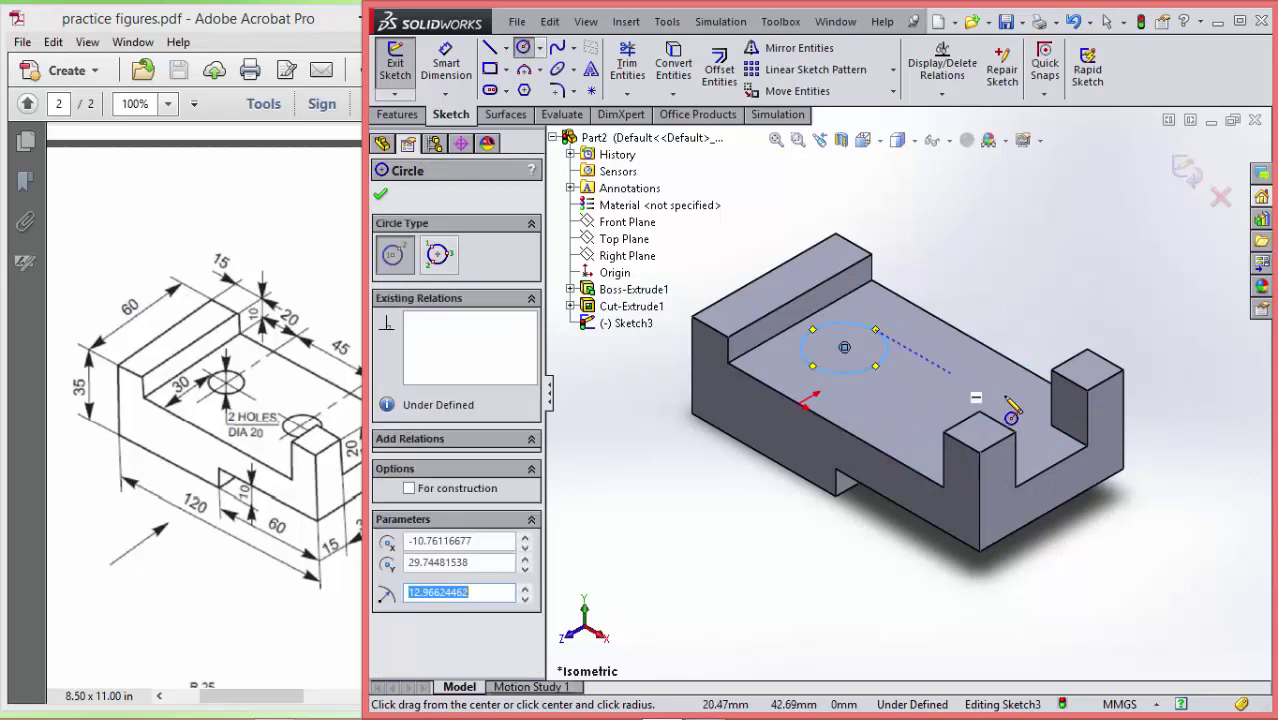
{"action": "left_click", "coordinate": [940, 403]}
{"action": "left_click", "coordinate": [971, 401]}
{"action": "key", "text": "Escape"}
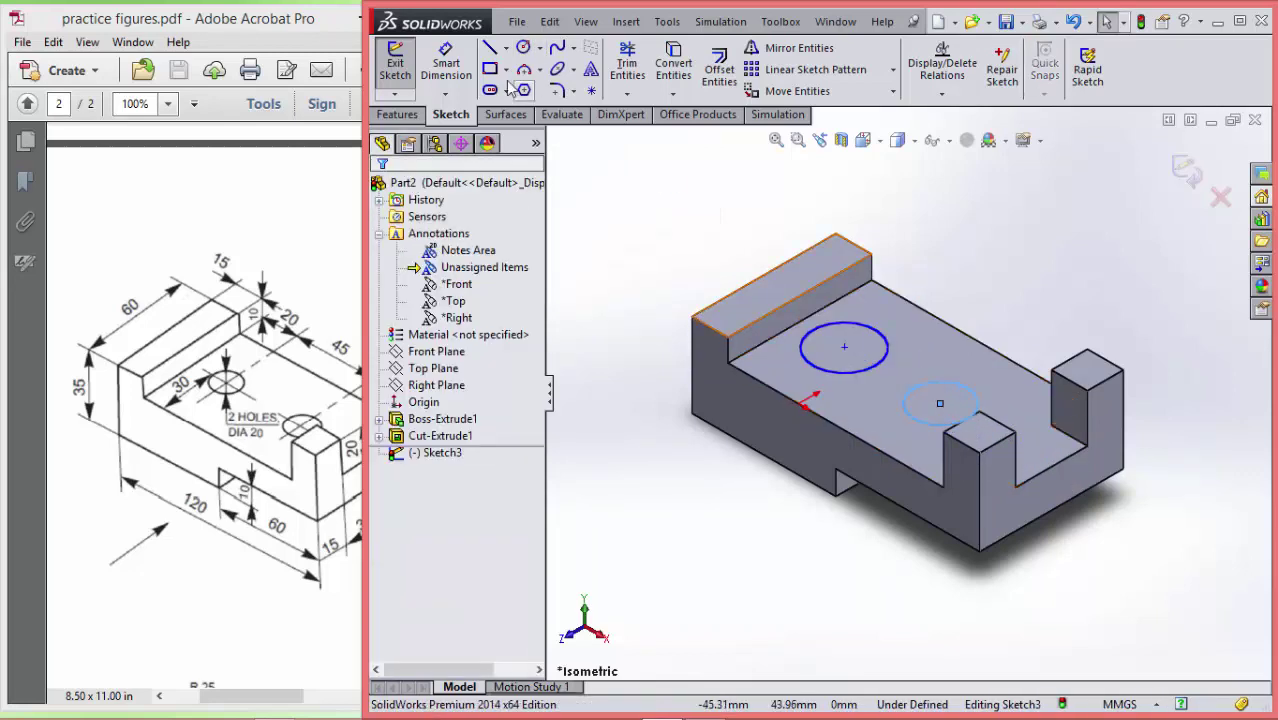
{"action": "left_click", "coordinate": [446, 62]}
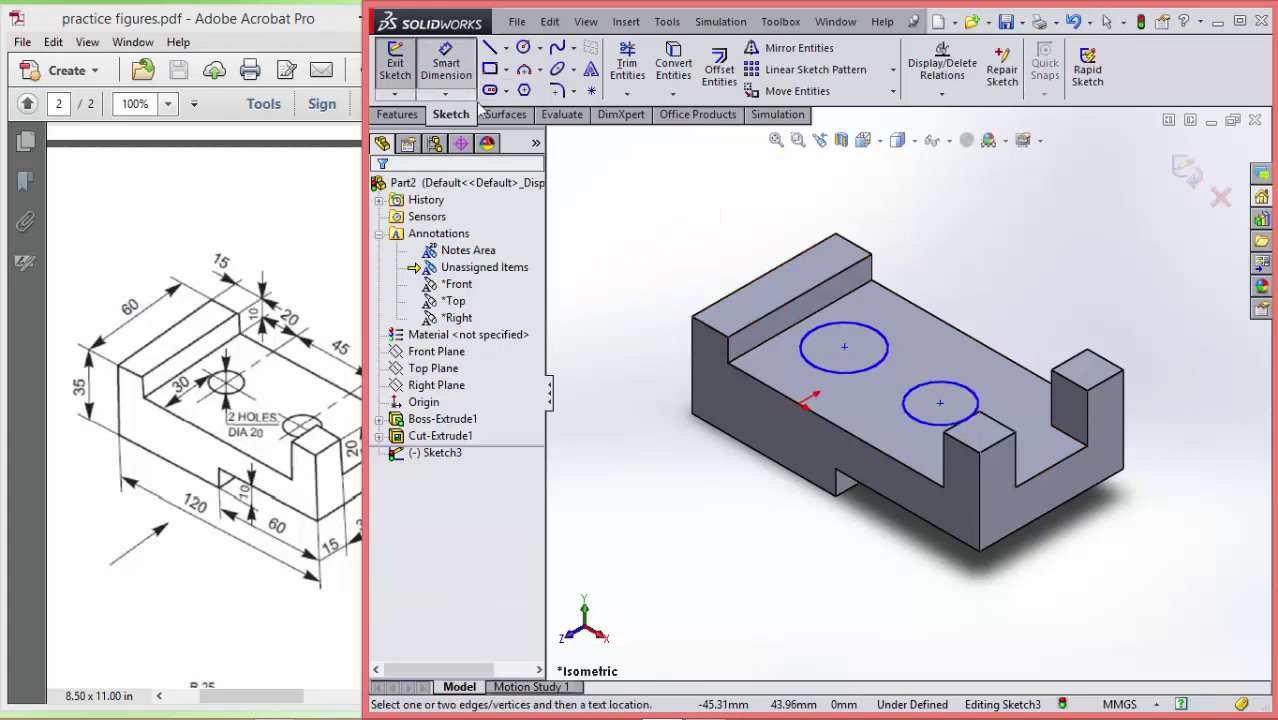
- Dimension both hole circles to 20 mm diameter
{"action": "left_click", "coordinate": [877, 325]}
{"action": "left_click", "coordinate": [955, 285]}
{"action": "type", "text": "20"}
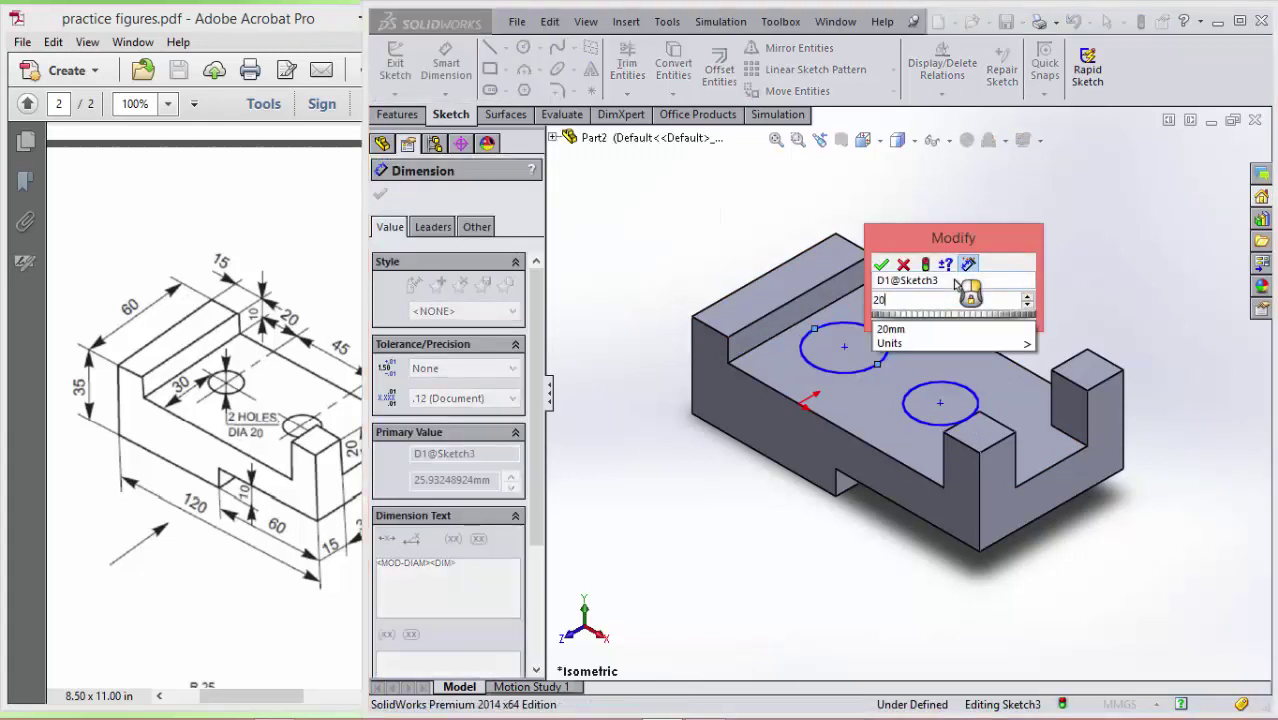
{"action": "key", "text": "Return"}
{"action": "left_click", "coordinate": [955, 391]}
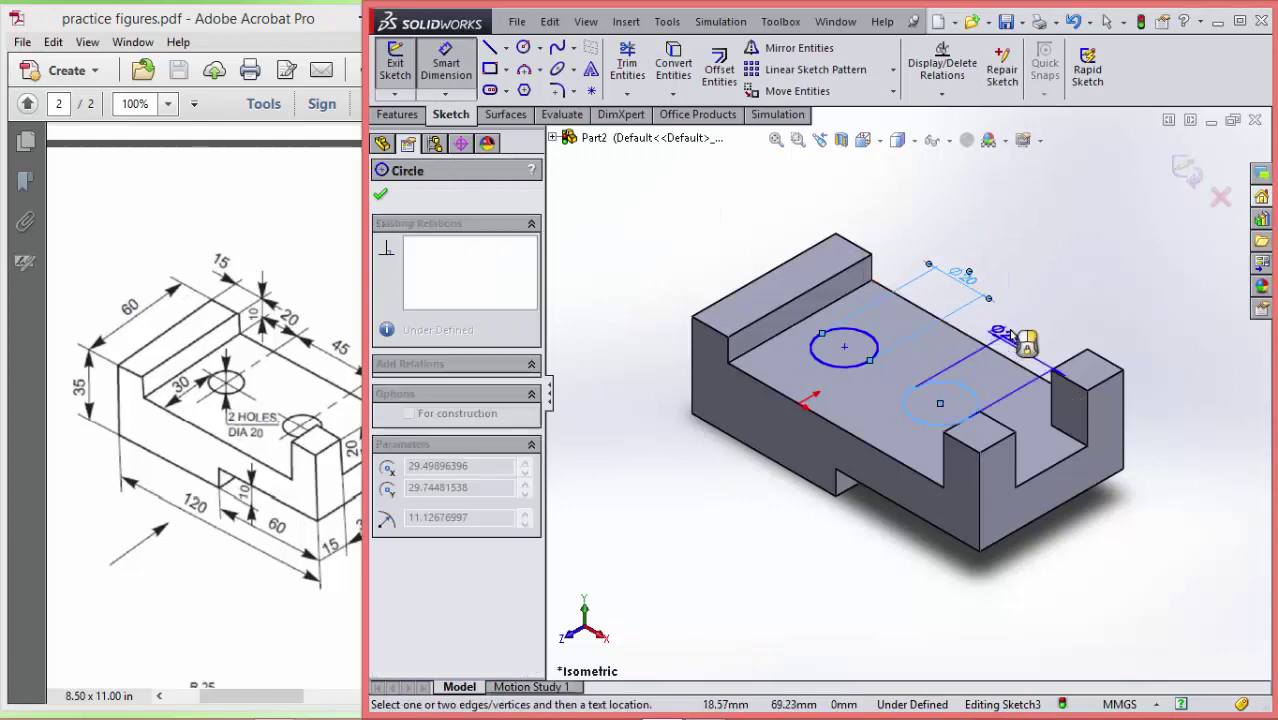
{"action": "left_click", "coordinate": [1015, 337]}
{"action": "type", "text": "20"}
{"action": "key", "text": "Return"}
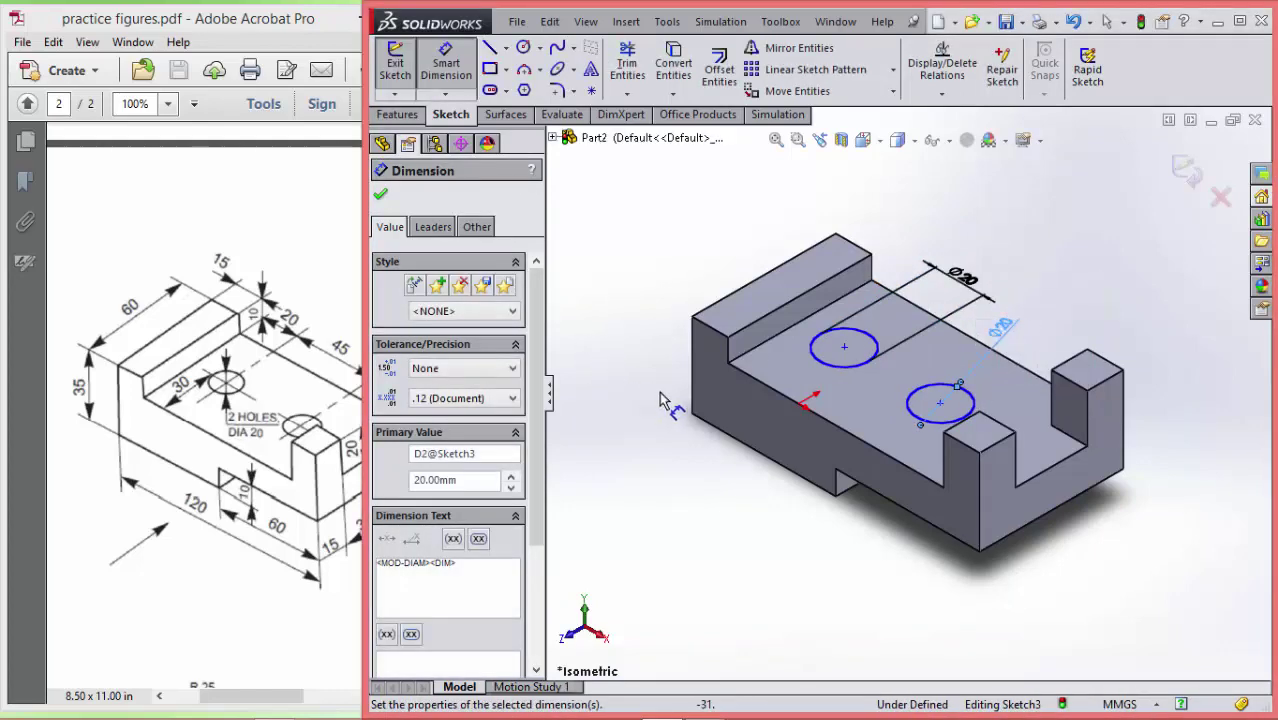
- Locate the first hole centre 30 mm and 20 mm from the edges
{"action": "left_click", "coordinate": [846, 346]}
{"action": "left_click", "coordinate": [780, 394]}
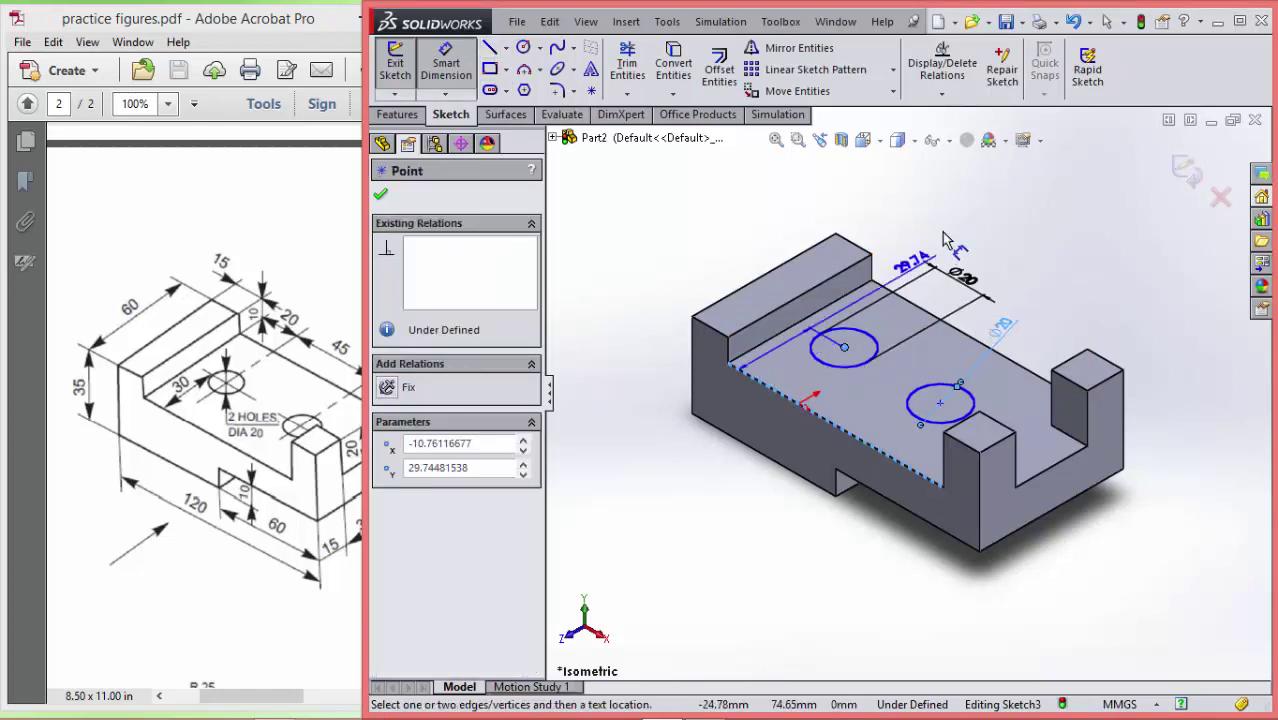
{"action": "left_click", "coordinate": [668, 304]}
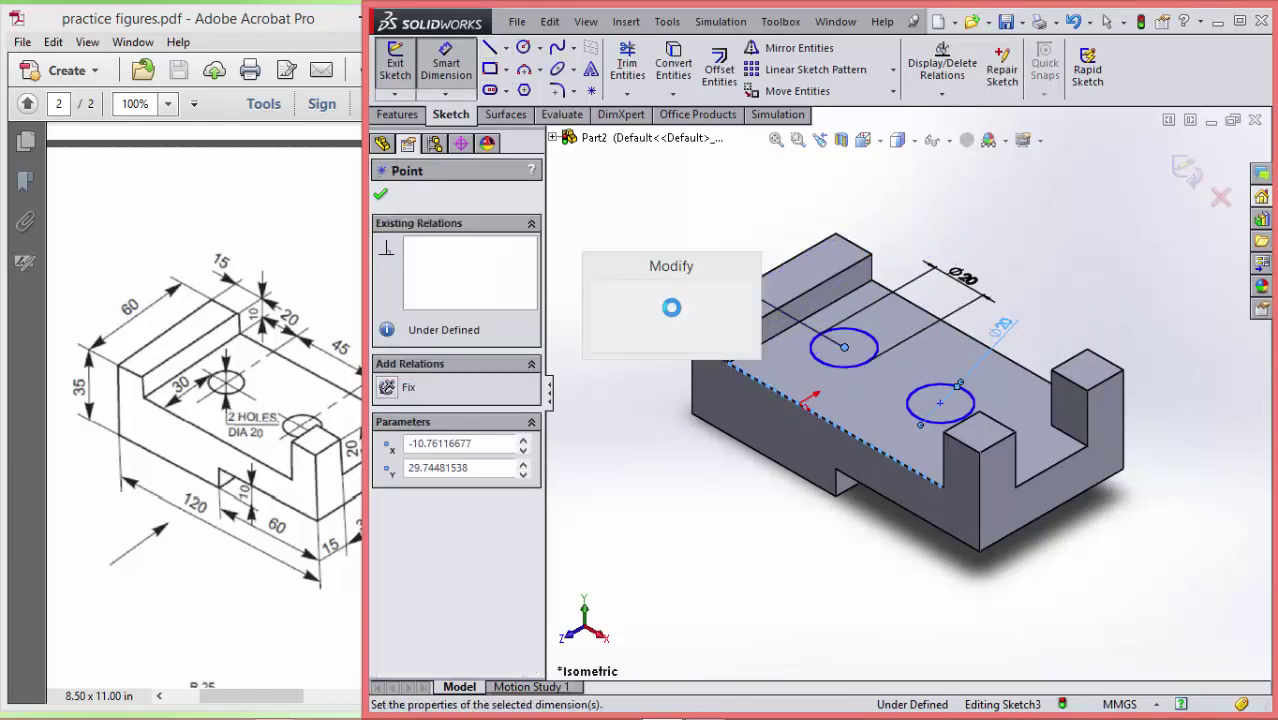
{"action": "type", "text": "30"}
{"action": "key", "text": "Return"}
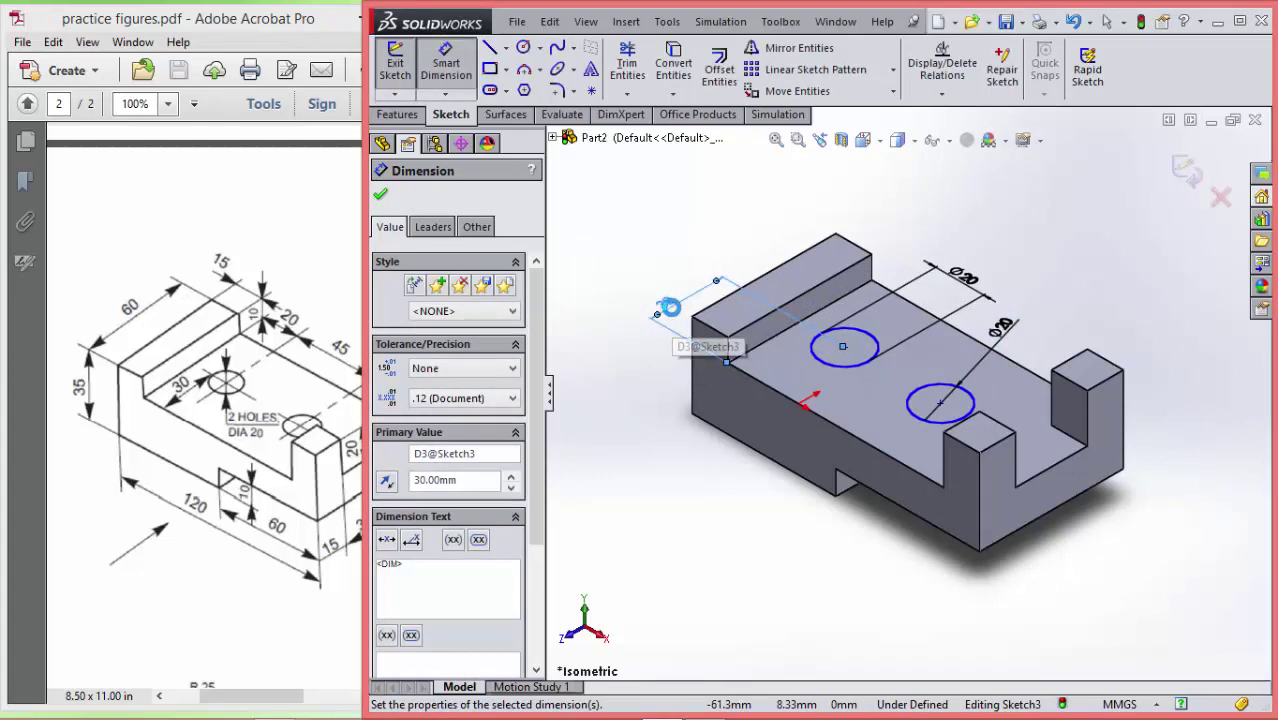
{"action": "left_click", "coordinate": [843, 350]}
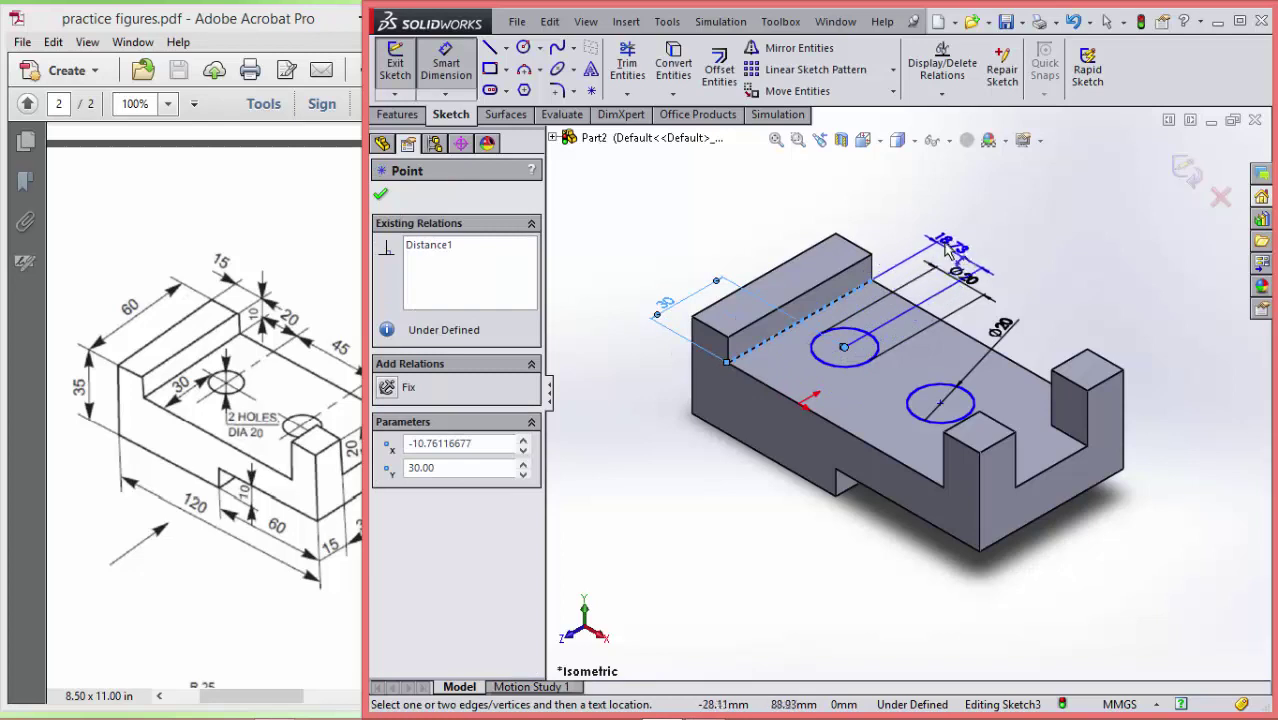
{"action": "left_click", "coordinate": [945, 241]}
{"action": "type", "text": "20"}
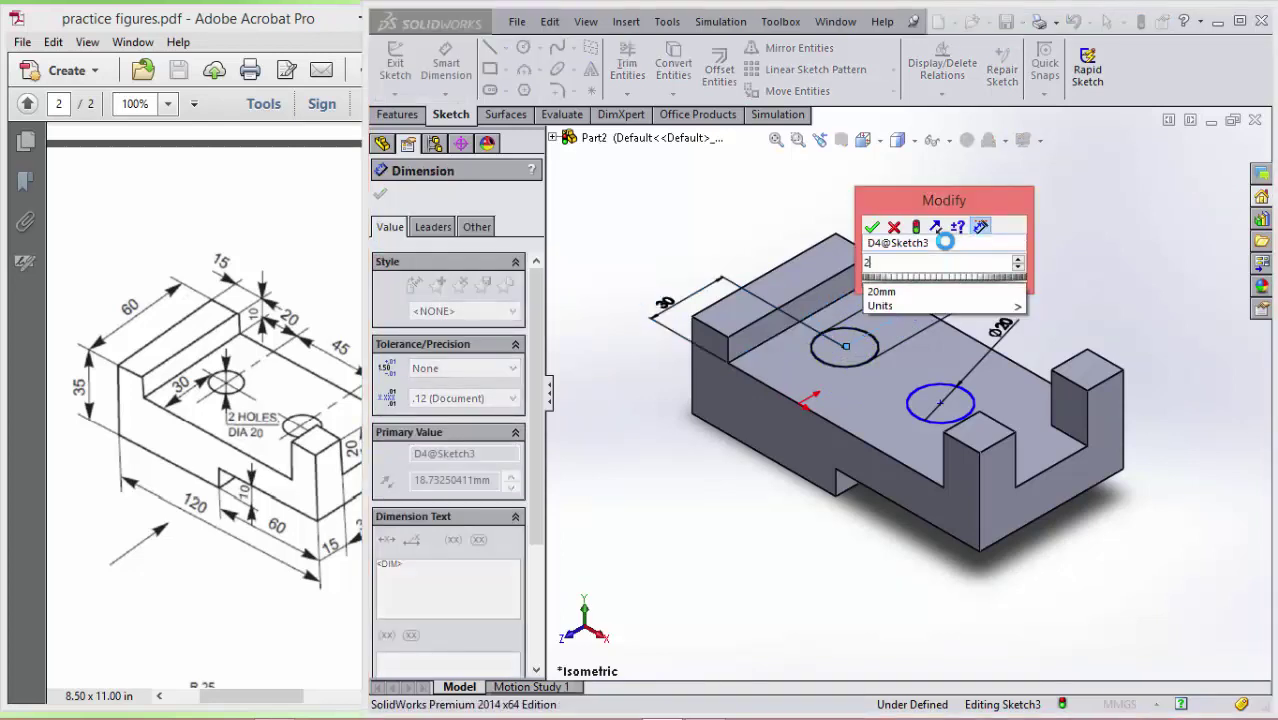
{"action": "key", "text": "Return"}
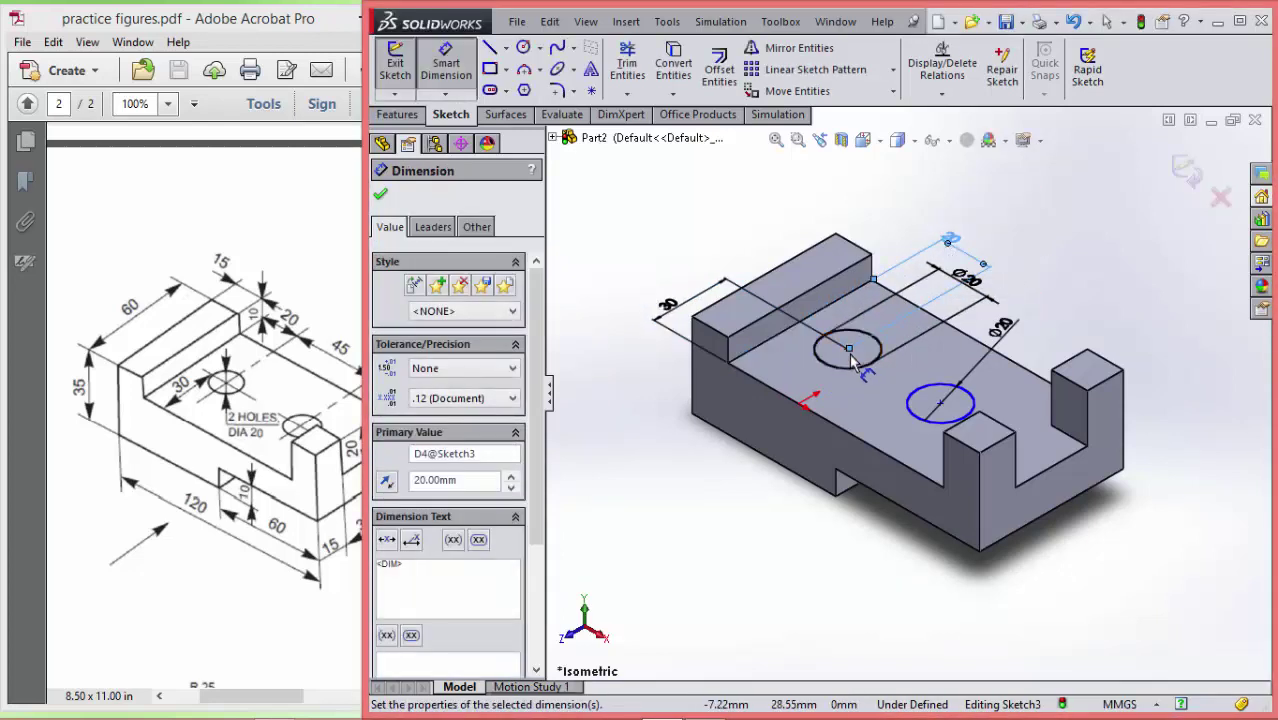
- Set the distance between the two hole centres to 45 mm
{"action": "left_click", "coordinate": [850, 351]}
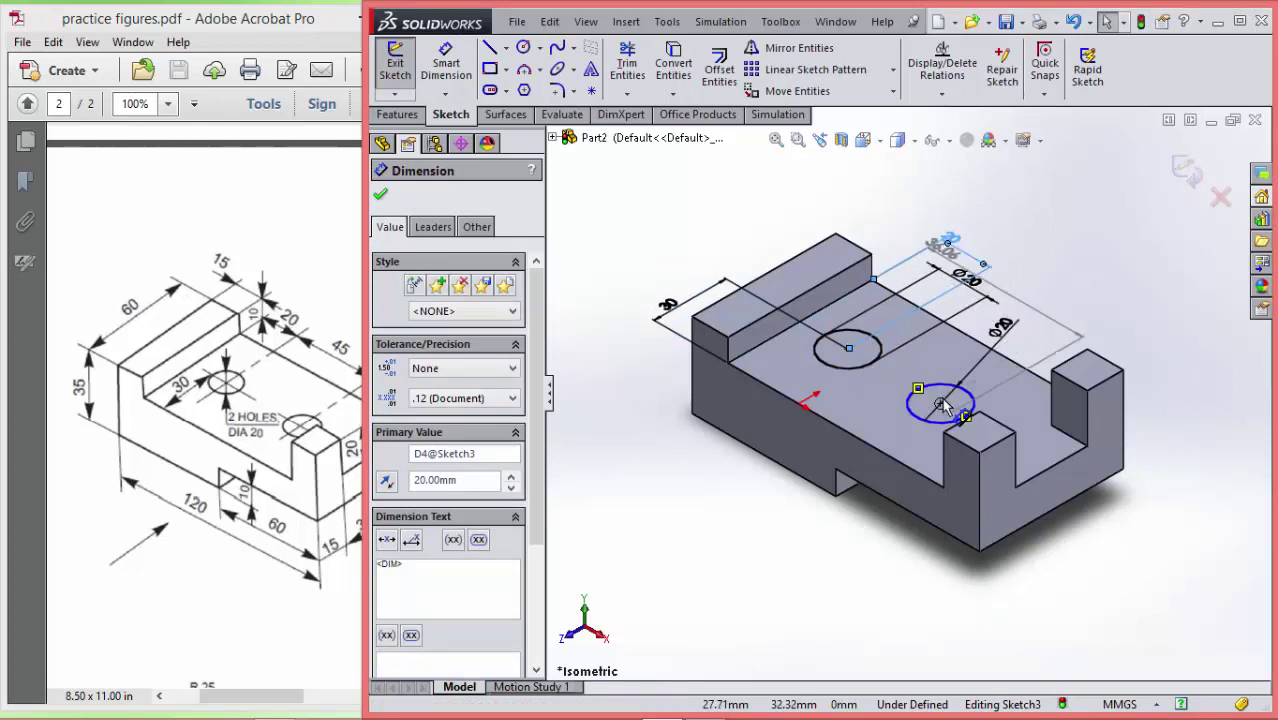
{"action": "left_click", "coordinate": [856, 361]}
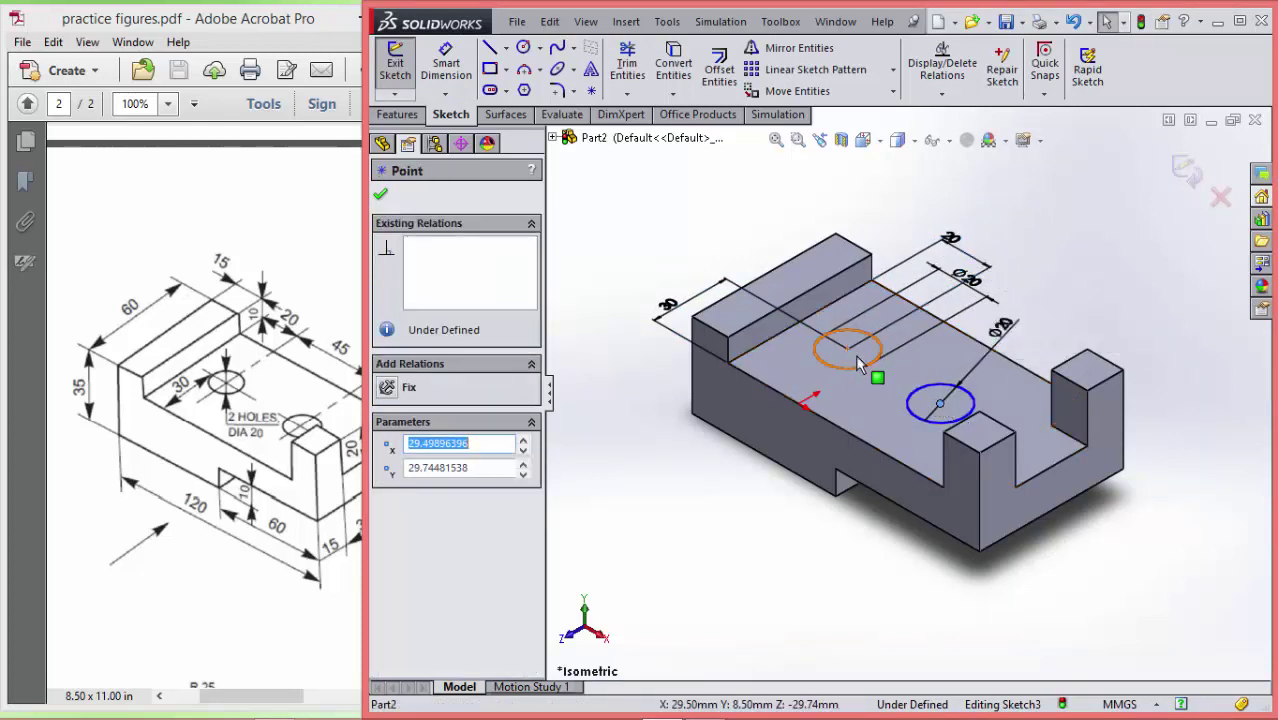
{"action": "left_click", "coordinate": [856, 361]}
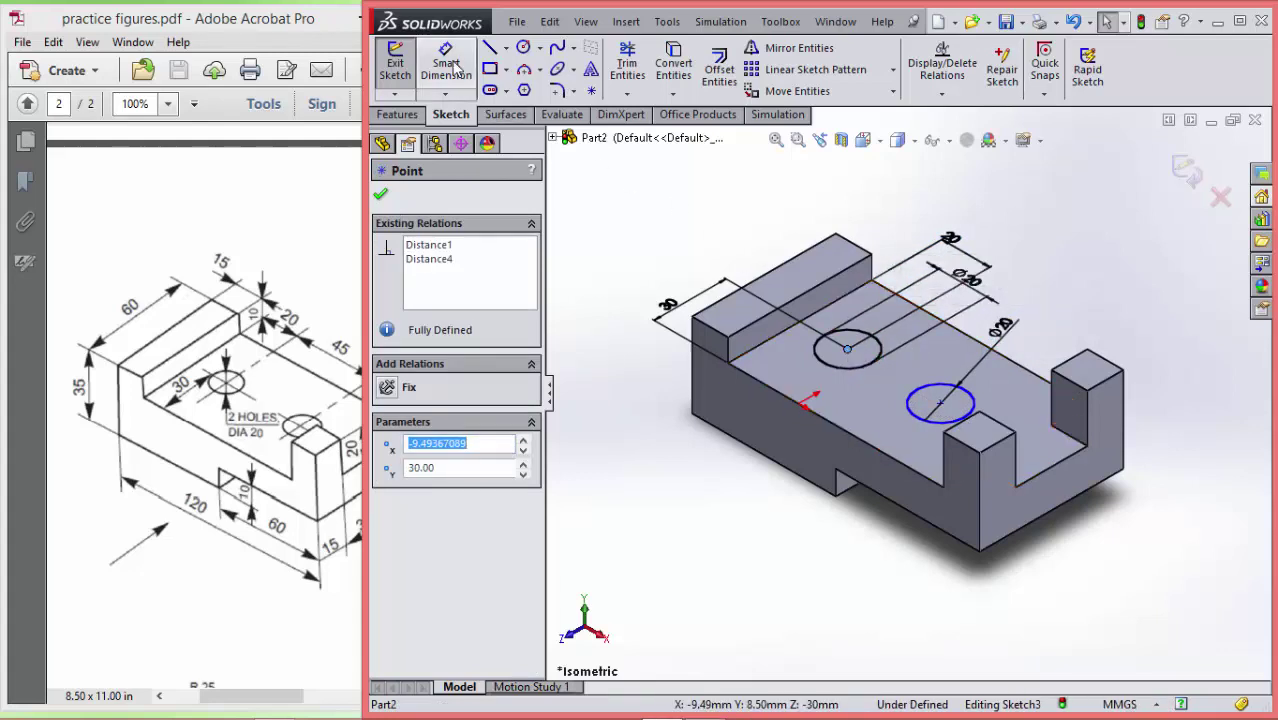
{"action": "left_click", "coordinate": [447, 65]}
{"action": "left_click", "coordinate": [855, 363]}
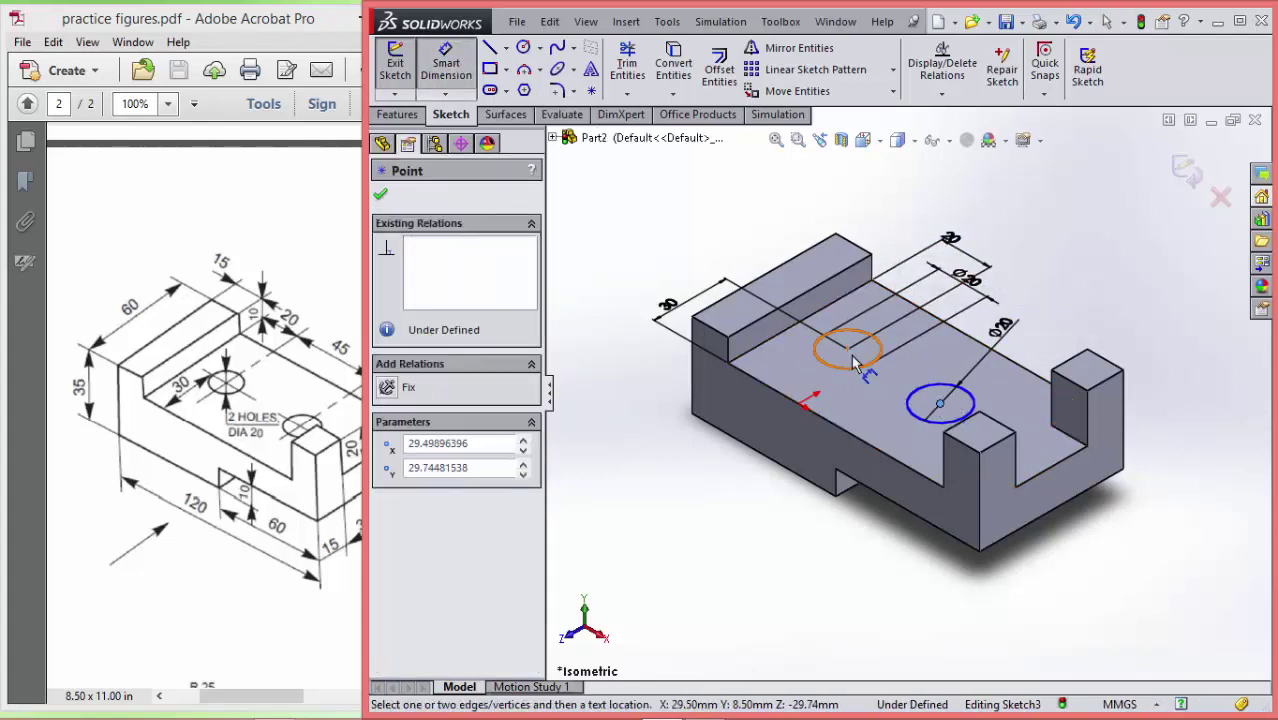
{"action": "left_click", "coordinate": [940, 403]}
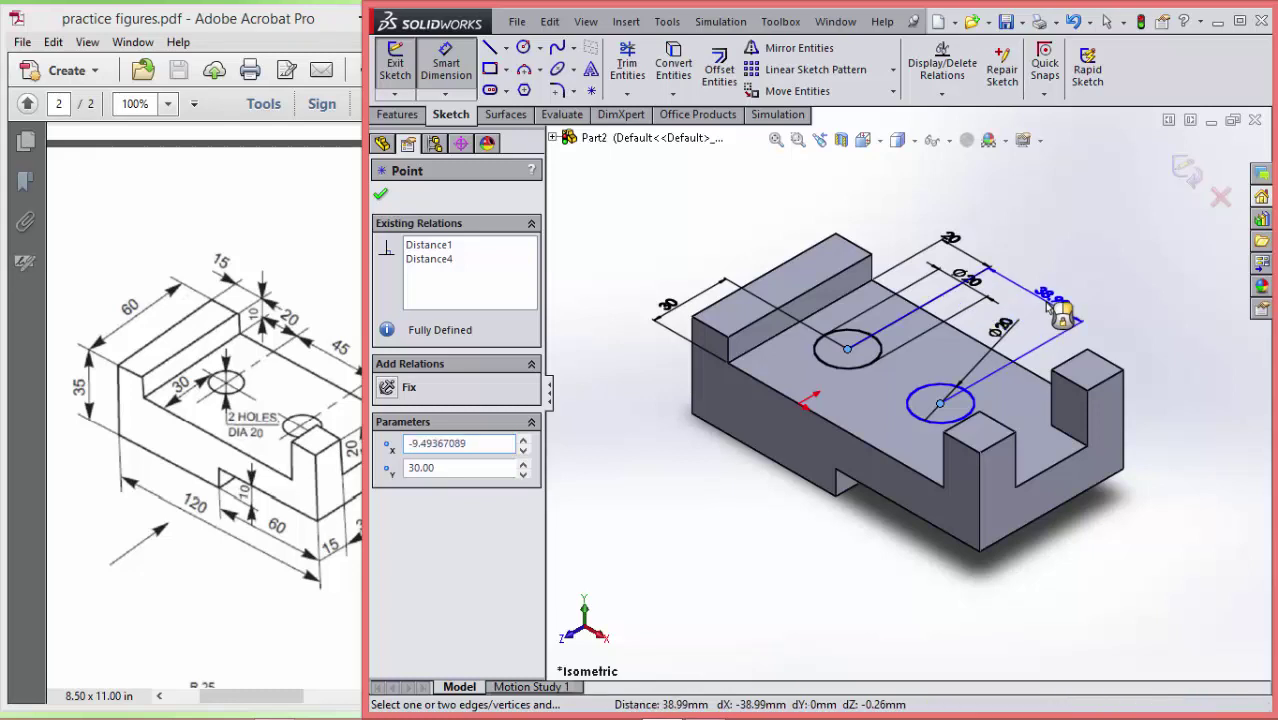
{"action": "left_click", "coordinate": [1045, 300]}
{"action": "type", "text": "45"}
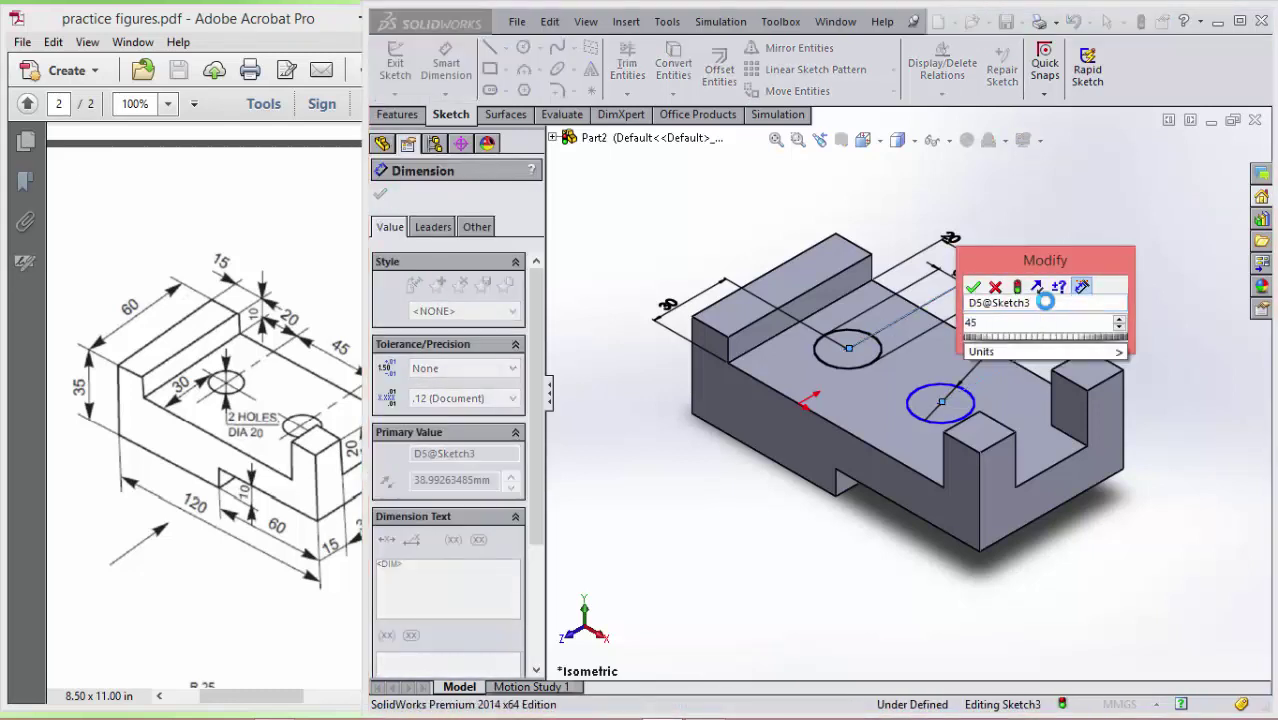
{"action": "key", "text": "Return"}
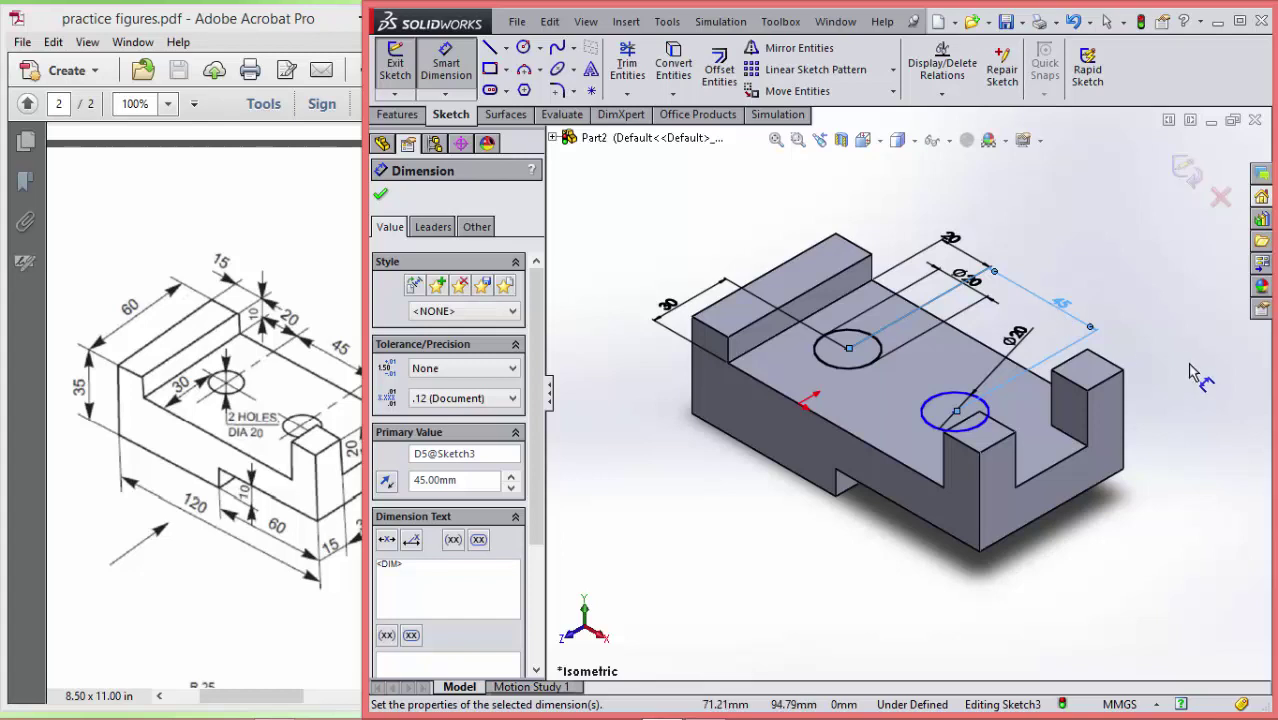
- Place the second hole centre 30 mm from the front edge and exit the sketch
{"action": "left_click", "coordinate": [956, 413]}
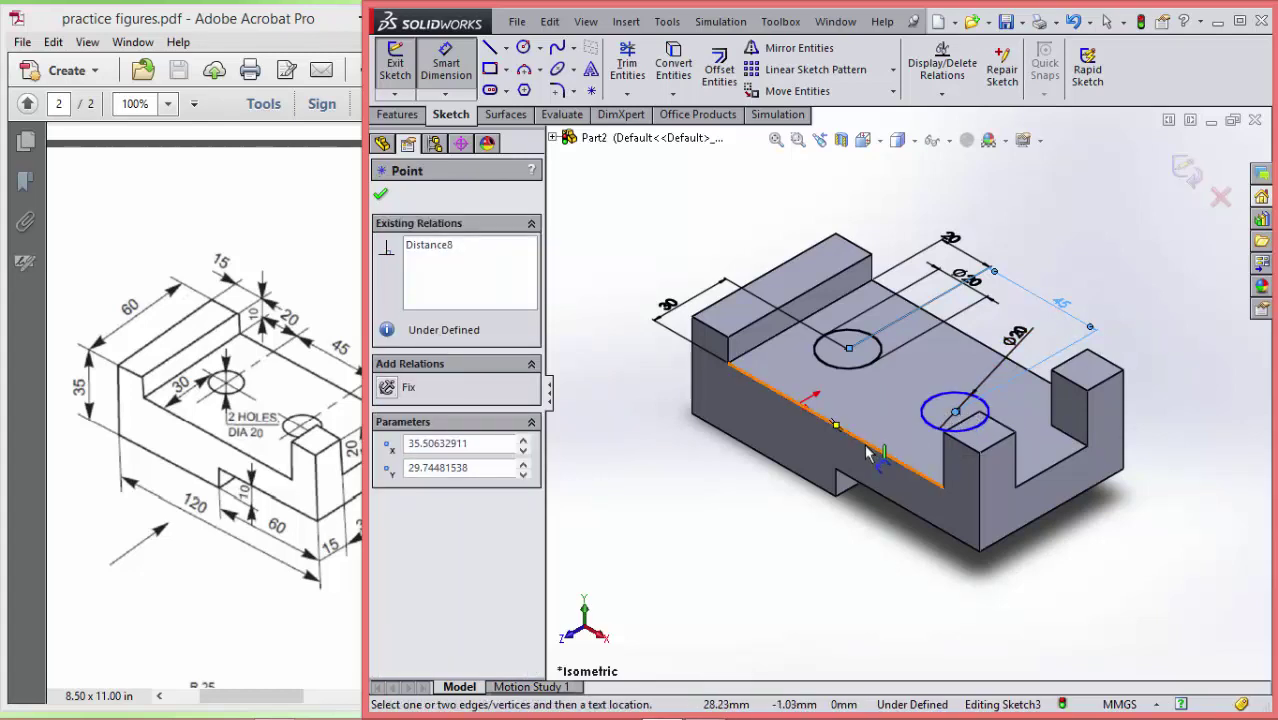
{"action": "left_click", "coordinate": [879, 416]}
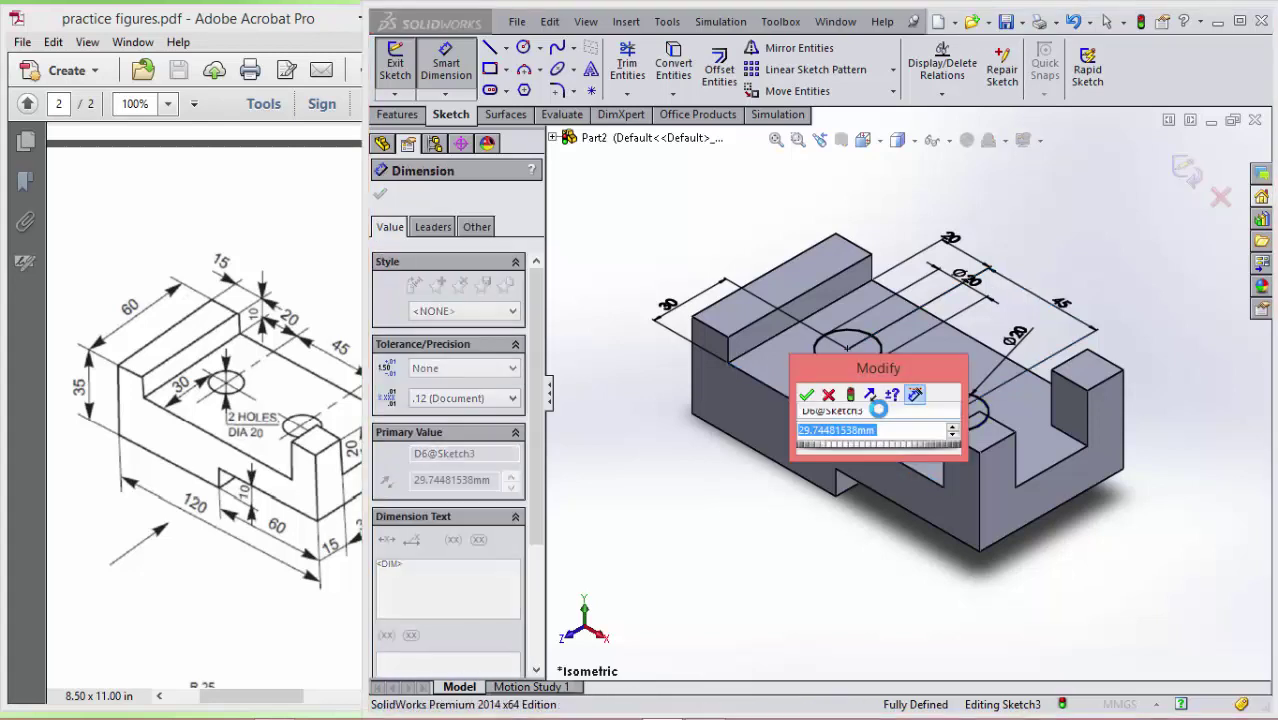
{"action": "type", "text": "30"}
{"action": "key", "text": "Return"}
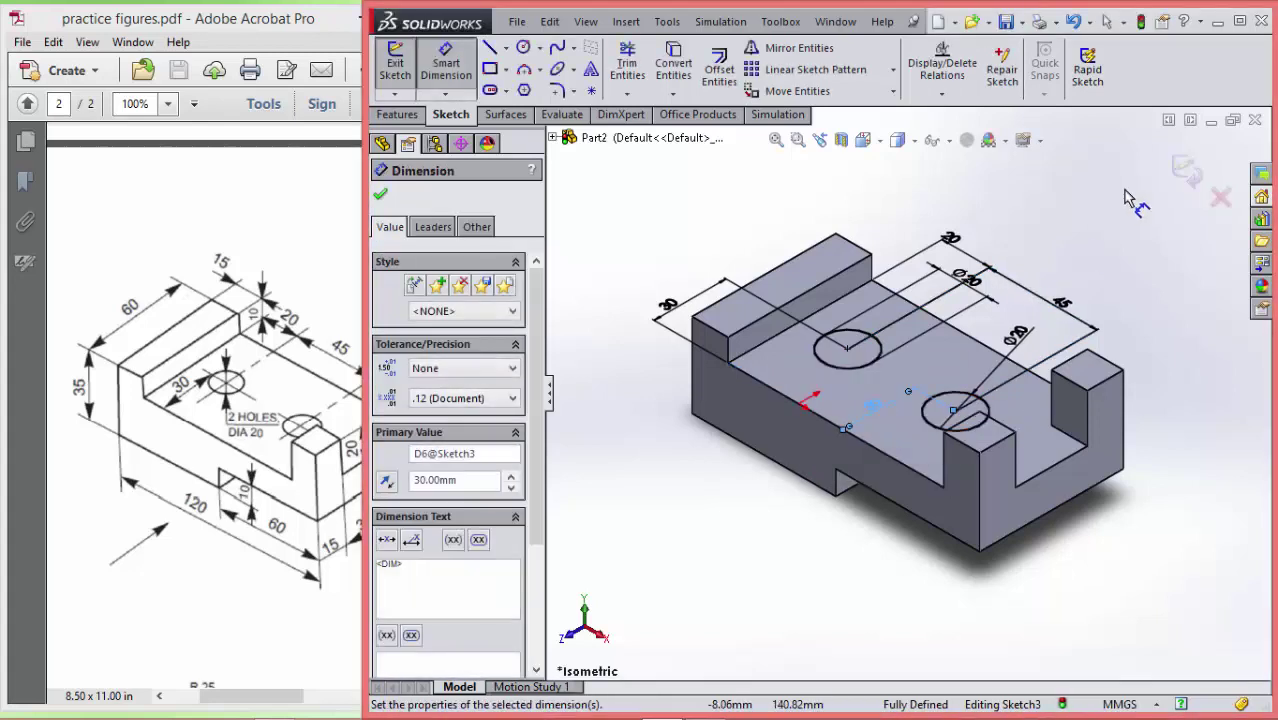
{"action": "left_click", "coordinate": [1185, 188]}
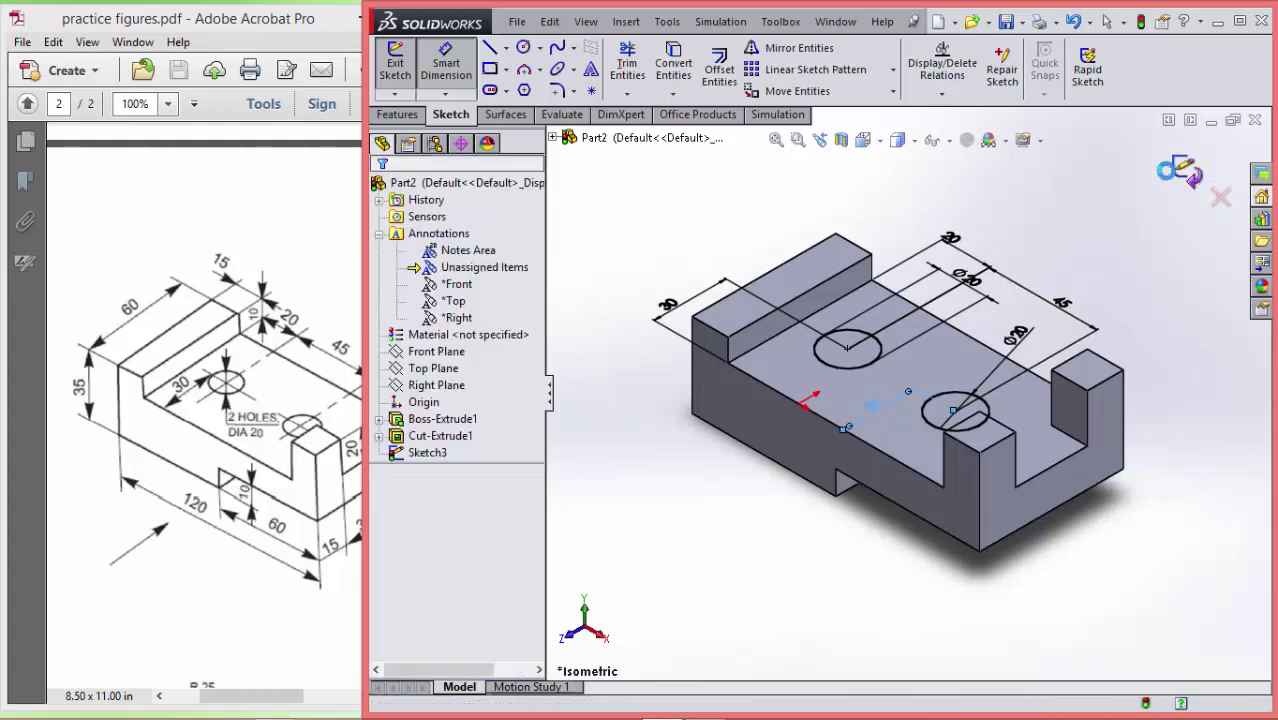
- Extrude-cut both circles Through All to create the two Ø20 holes
{"action": "left_click", "coordinate": [412, 114]}
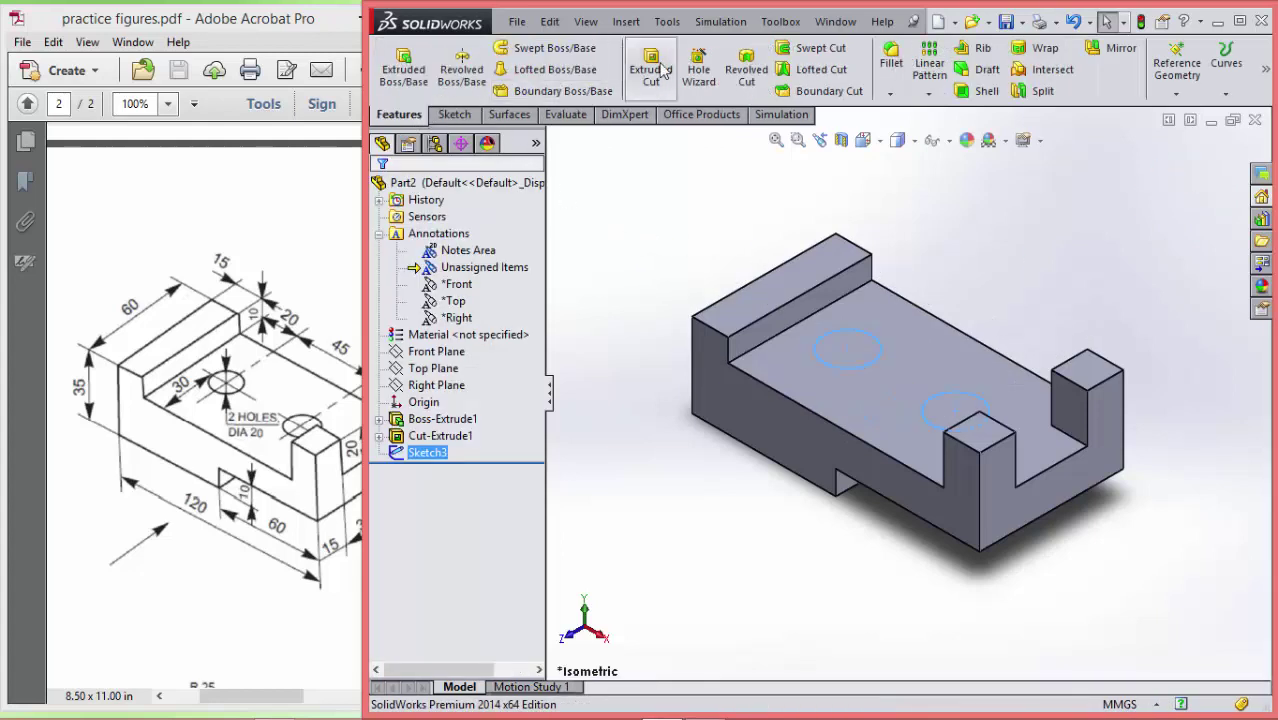
{"action": "left_click", "coordinate": [650, 65]}
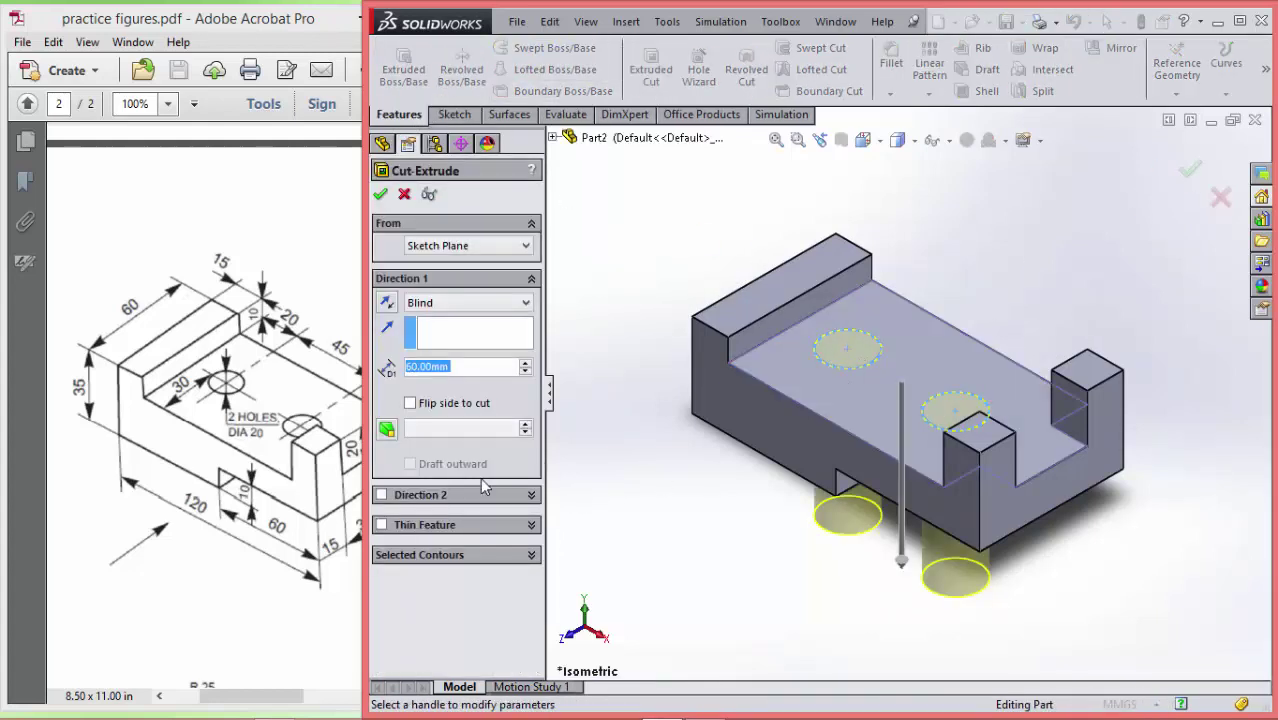
{"action": "left_click", "coordinate": [501, 303]}
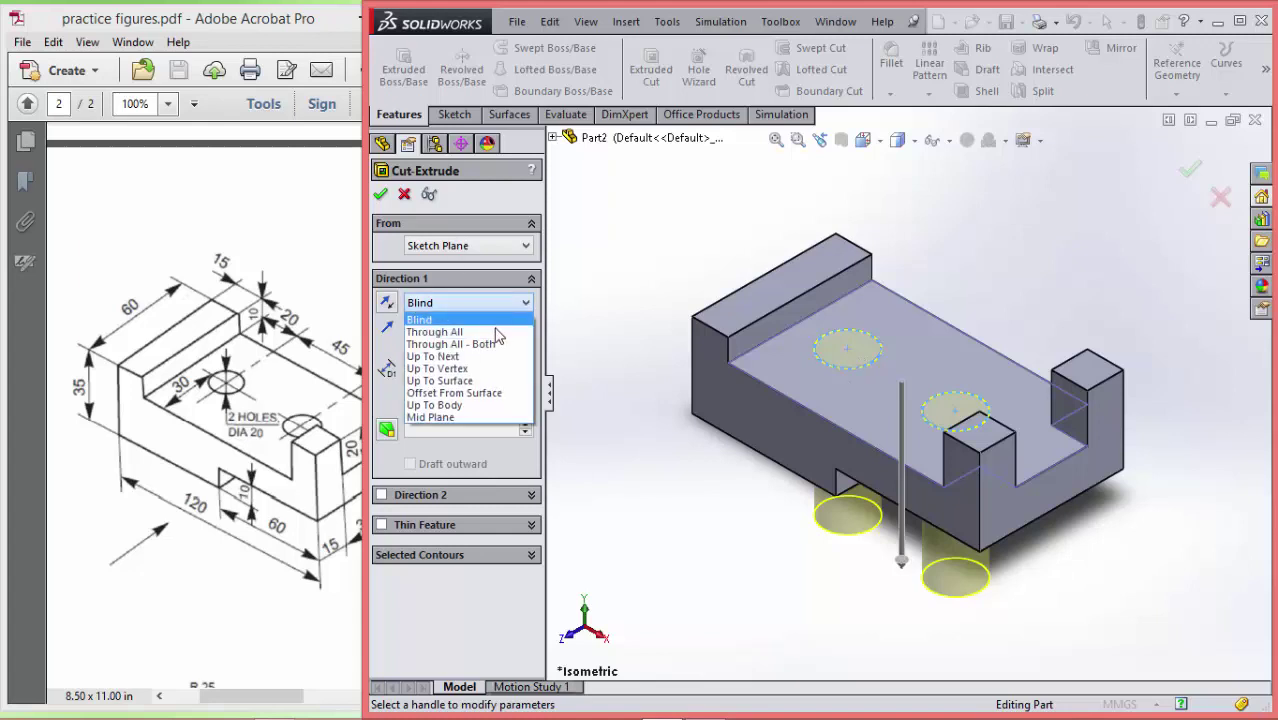
{"action": "left_click", "coordinate": [435, 331]}
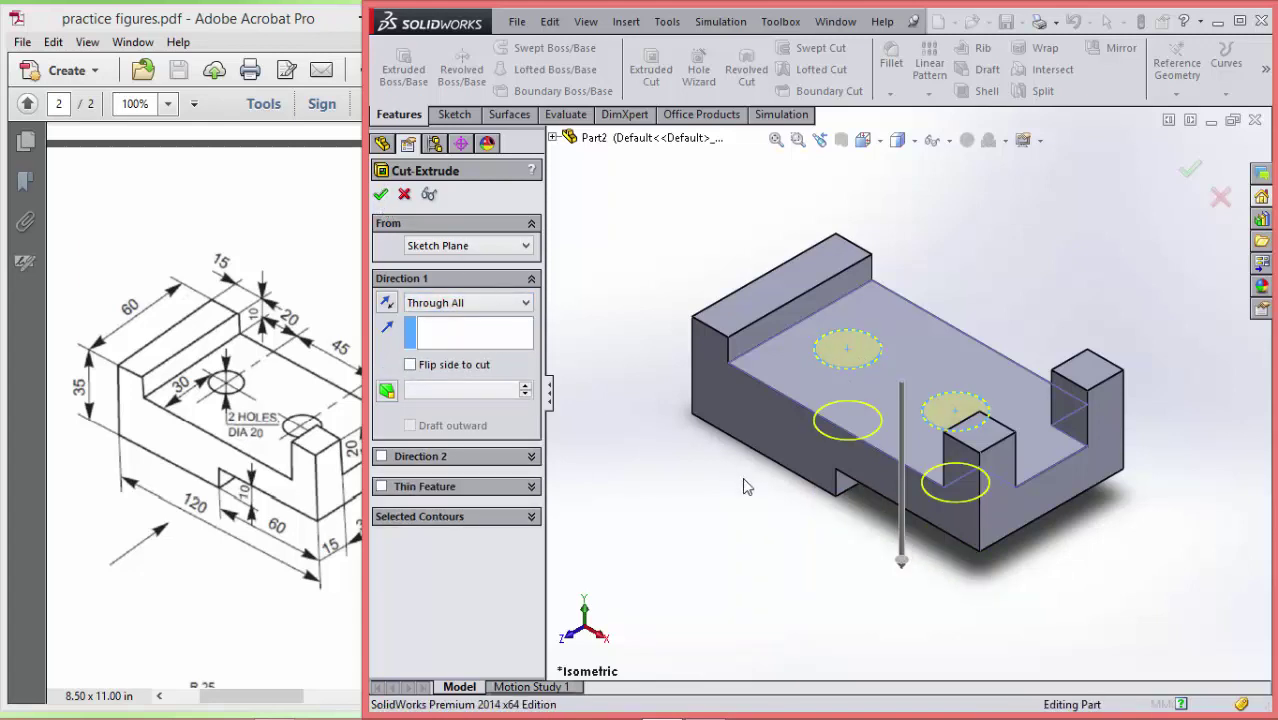
{"action": "key", "text": "Return"}
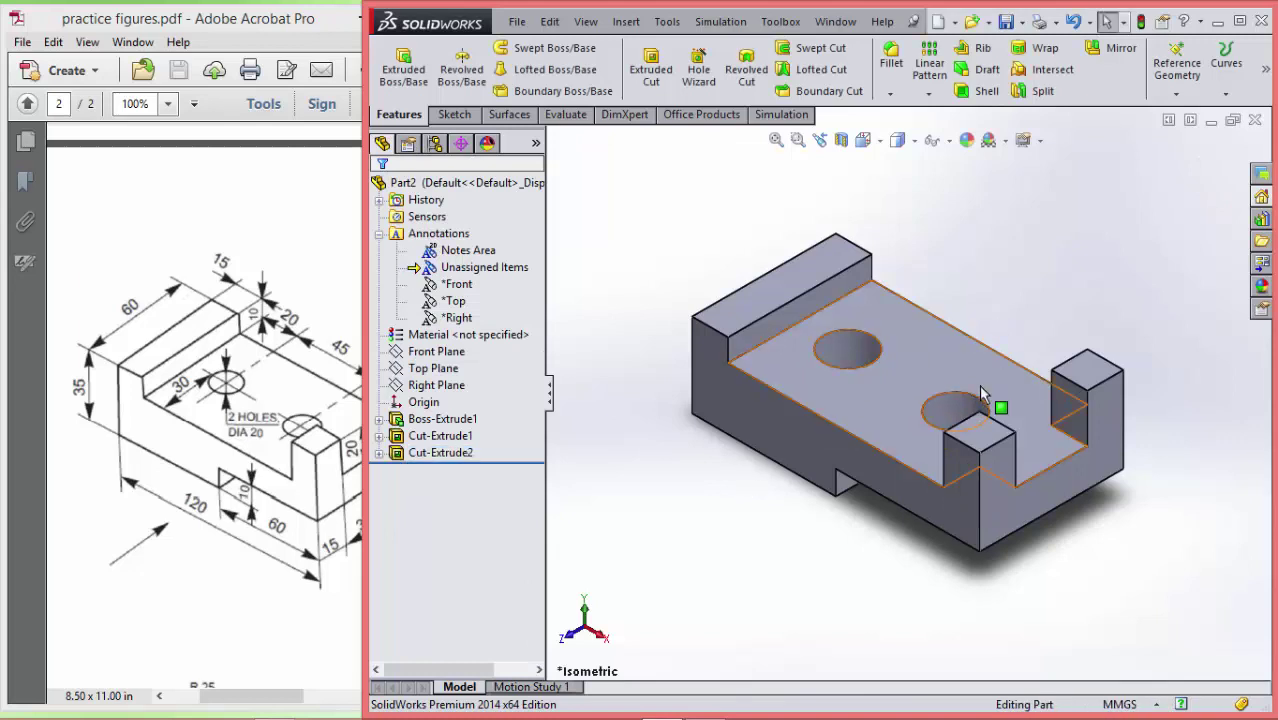
{"action": "mouse_move", "coordinate": [921, 230]}
{"action": "middle_mouse_down"}
{"action": "mouse_move", "coordinate": [891, 300]}
{"action": "mouse_move", "coordinate": [1027, 167]}
{"action": "mouse_move", "coordinate": [919, 251]}
{"action": "mouse_move", "coordinate": [941, 262]}
{"action": "middle_mouse_up"}
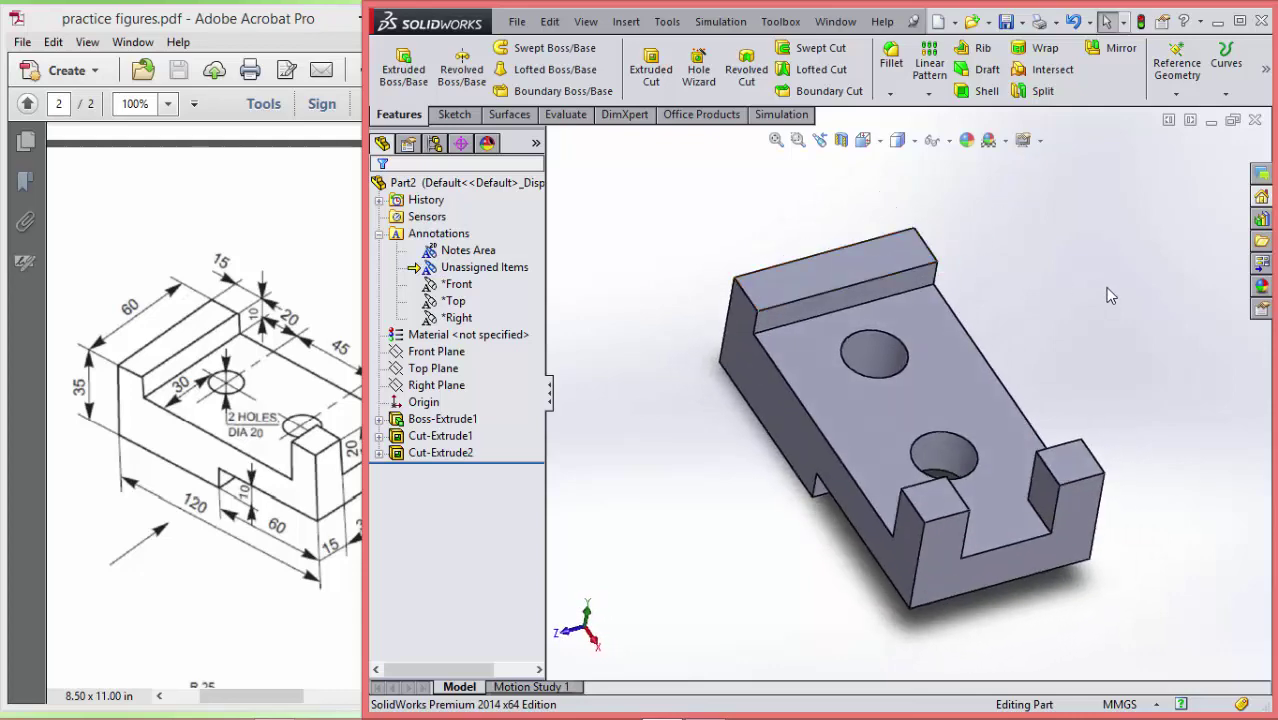
- Save the bracket part as sp2 and bring the PDF back to the front
{"action": "key", "text": "ctrl+s"}
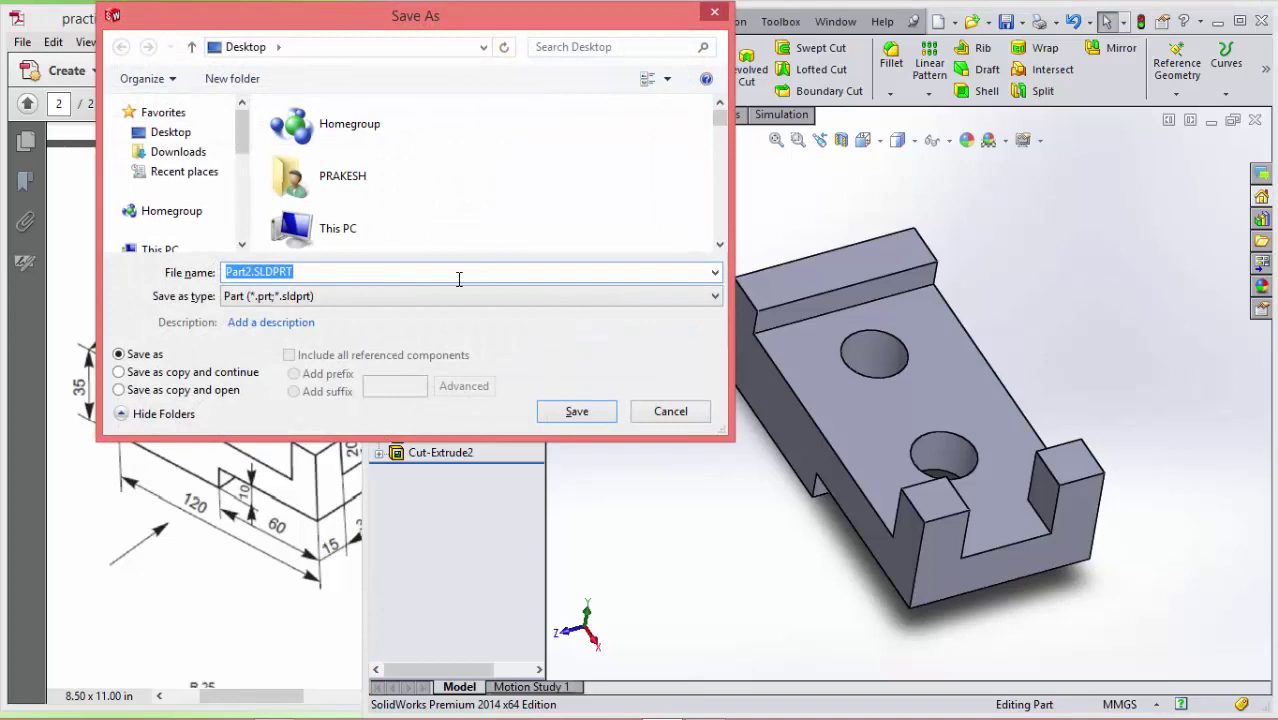
{"action": "type", "text": "sp2"}
{"action": "key", "text": "Return"}
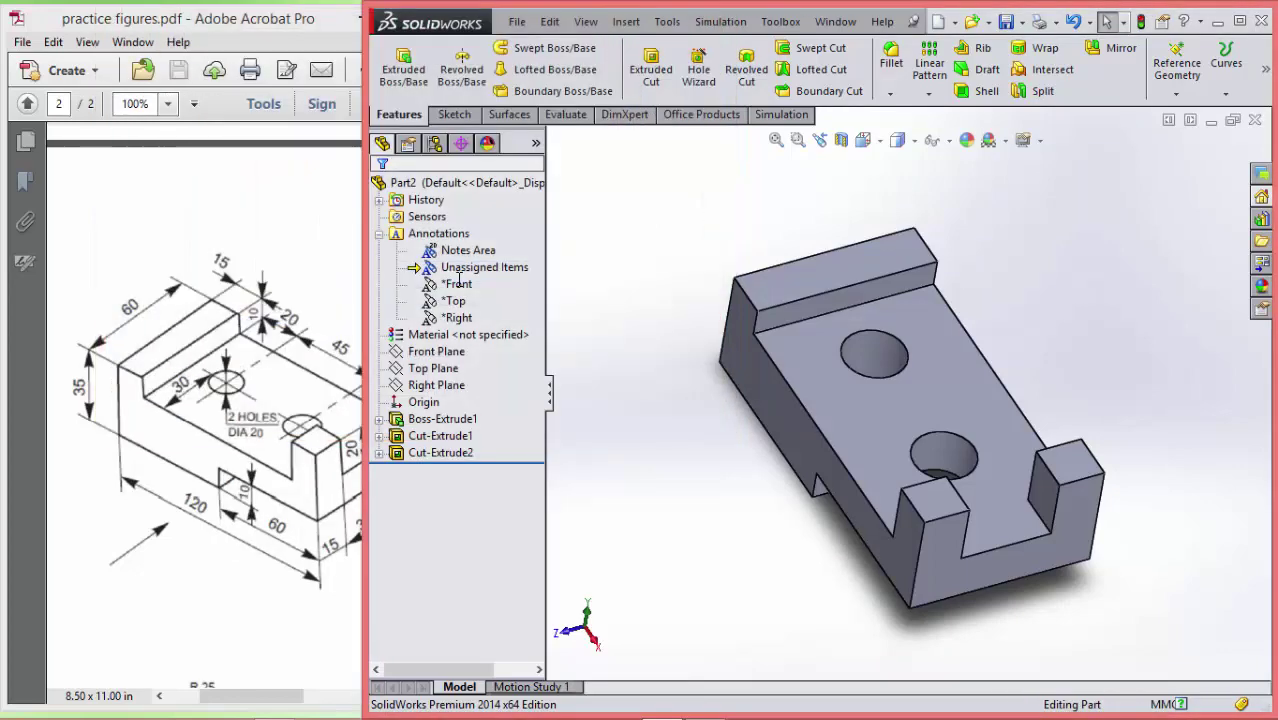
{"action": "left_click", "coordinate": [458, 284]}
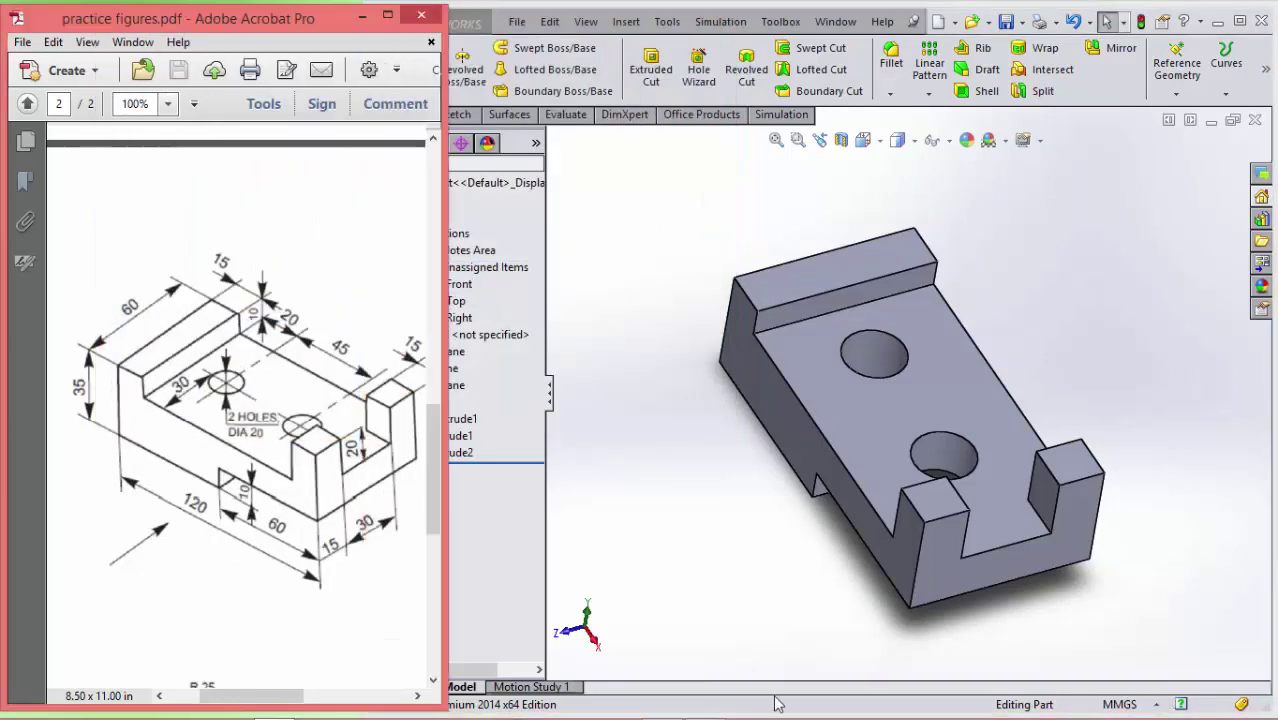